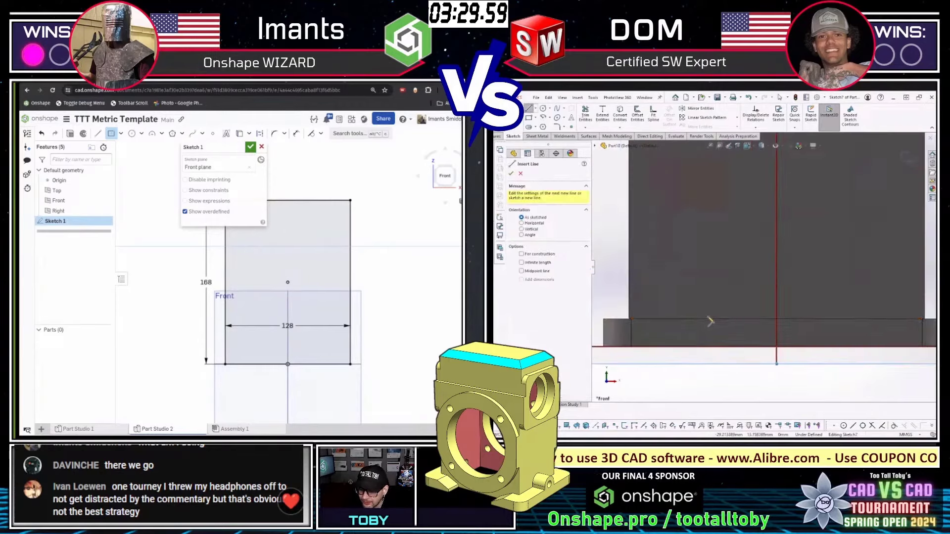
# Sketch the half profile of the base cut-out in SolidWorks, starting at the centerline, and finish the front-plane sketch in Onshape.
pyautogui.click(776, 319)
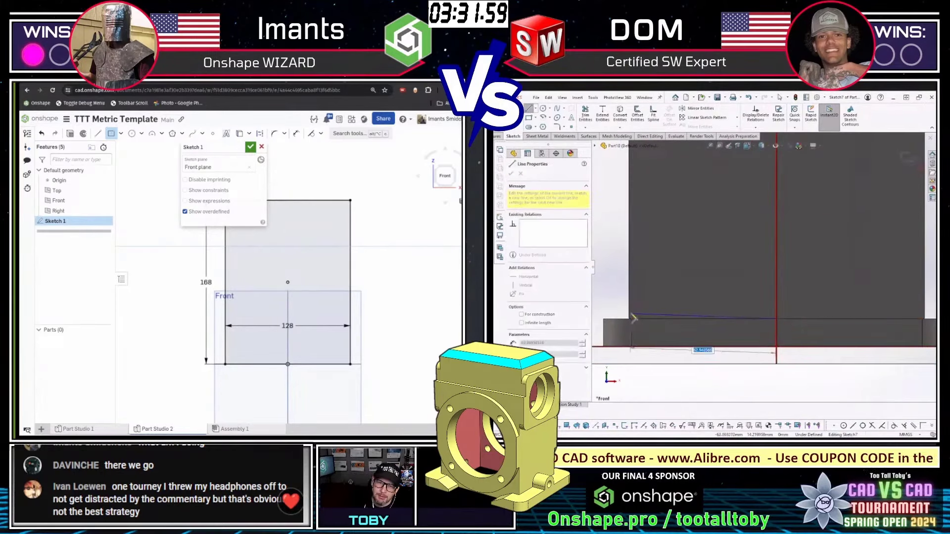
pyautogui.click(650, 319)
pyautogui.click(251, 149)
pyautogui.scroll(-1, 282, 254)
pyautogui.moveTo(282, 254)
pyautogui.mouseDown(button='right')
pyautogui.moveTo(316, 263)
pyautogui.moveTo(309, 233)
pyautogui.moveTo(324, 254)
pyautogui.moveTo(303, 299)
pyautogui.moveTo(339, 329)
pyautogui.mouseUp(button='right')
pyautogui.click(668, 336)
pyautogui.click(668, 346)
pyautogui.click(776, 346)
pyautogui.scroll(4, 760, 371)
pyautogui.press('Escape')
# Create a sketch on the Top plane in Onshape and draw a rectangle centered on the origin.
pyautogui.click(339, 328)
pyautogui.moveTo(799, 360); pyautogui.dragTo(685, 289)
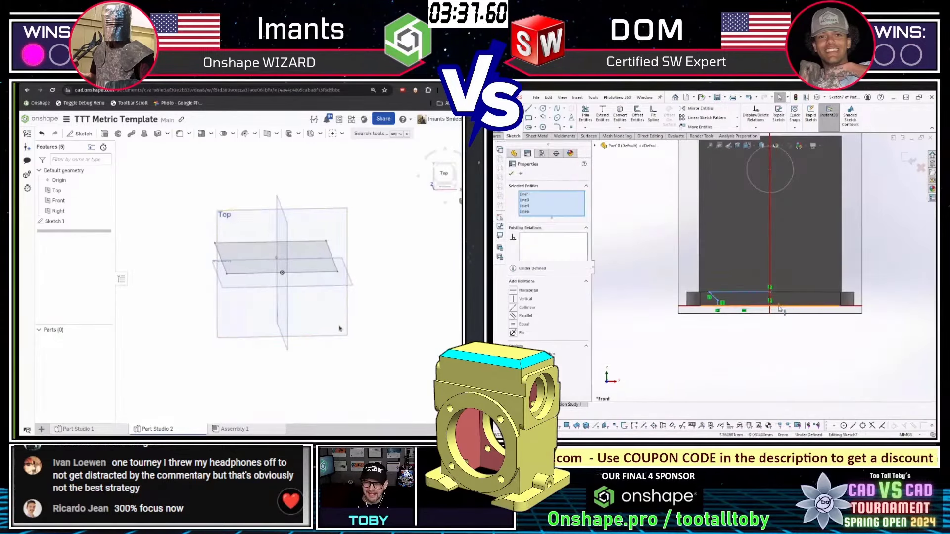
pyautogui.hotkey('shift', 's')
pyautogui.press('n')
pyautogui.click(771, 276)
pyautogui.press('r')
pyautogui.hotkey('ctrl', 'a')
pyautogui.press('m')
pyautogui.click(297, 282)
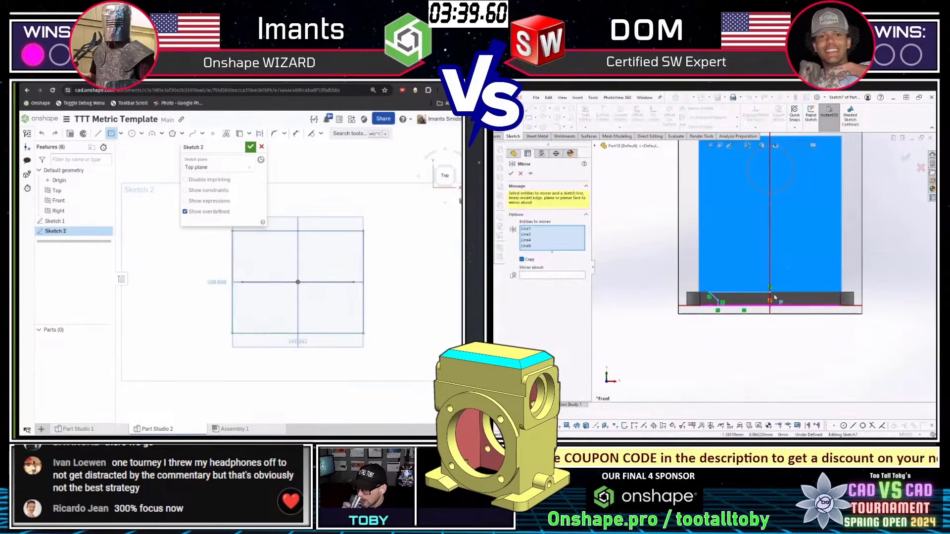
pyautogui.press('Escape')
pyautogui.moveTo(771, 276); pyautogui.dragTo(770, 286, button='middle')
pyautogui.click(769, 285)
pyautogui.click(383, 331)
# Mirror the SolidWorks cut profile about the vertical centerline and set the Onshape rectangle's width to 150 mm.
pyautogui.keyDown('ctrl'); pyautogui.moveTo(774, 364); pyautogui.dragTo(687, 287); pyautogui.keyUp('ctrl')
pyautogui.press('m')
pyautogui.scroll(-2, 747, 307)
pyautogui.write('d150')
pyautogui.press('Return')
pyautogui.hotkey('ctrl', '8')
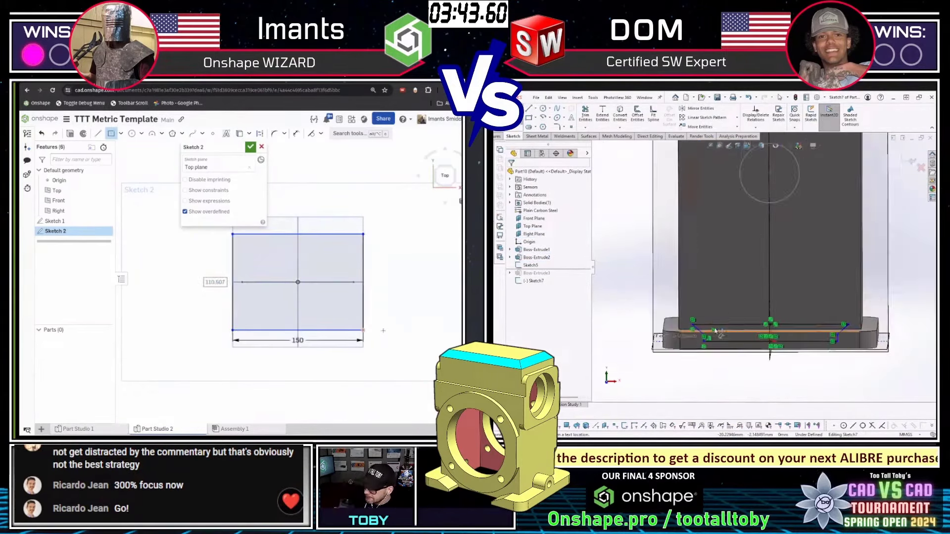
# Set the height of the Onshape base rectangle to 115 mm.
pyautogui.scroll(-6, 704, 331)
pyautogui.scroll(3, 704, 381)
pyautogui.scroll(-2, 716, 365)
pyautogui.write('115')
pyautogui.scroll(-1, 724, 368)
pyautogui.scroll(1, 722, 358)
pyautogui.press('Return')
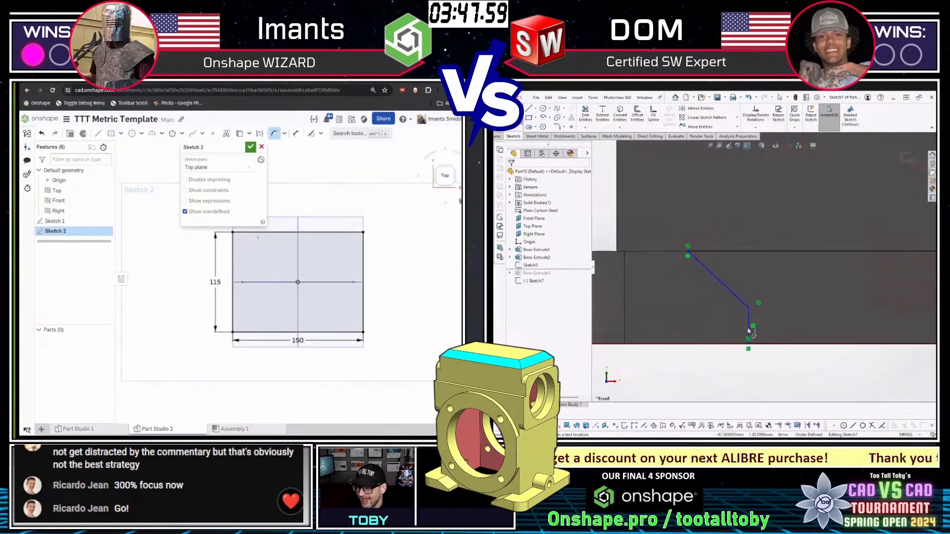
# Fillet the four corners of the Onshape base rectangle and set the lower width of the SolidWorks cut profile to 63 mm.
pyautogui.moveTo(257, 238); pyautogui.dragTo(269, 269, button='middle')
pyautogui.click(757, 345)
pyautogui.scroll(4, 792, 351)
pyautogui.click(245, 263)
pyautogui.click(858, 352)
pyautogui.click(244, 364)
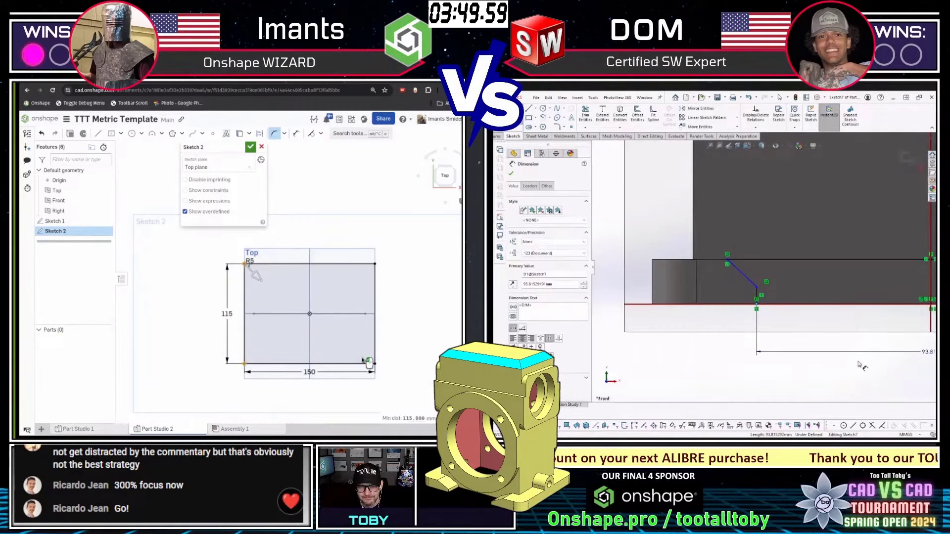
pyautogui.click(376, 265)
pyautogui.press('Return')
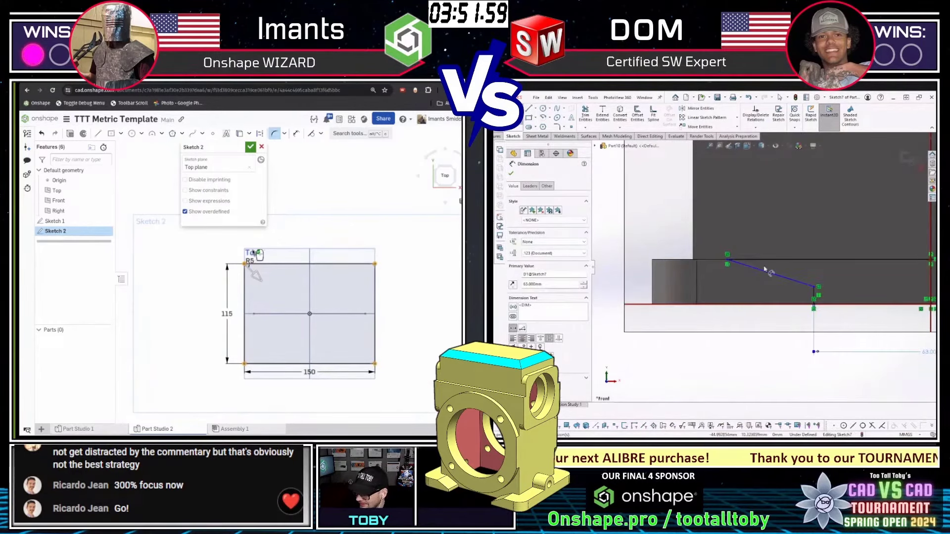
# Set the corner fillet radius of the Onshape base rectangle to 12 mm.
pyautogui.click(252, 252)
pyautogui.scroll(-2, 760, 262)
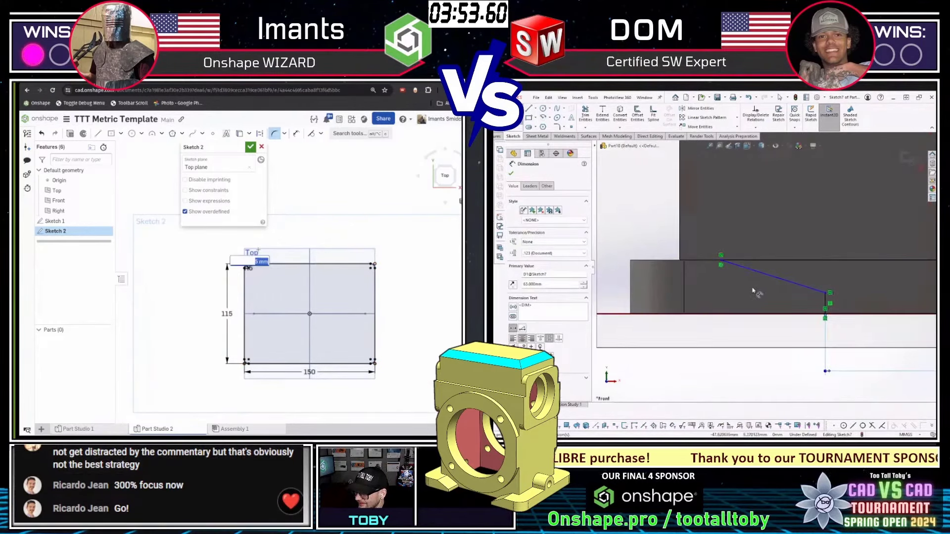
pyautogui.write('1')
pyautogui.scroll(2, 767, 269)
pyautogui.write('12')
pyautogui.scroll(-2, 762, 275)
pyautogui.press('Return')
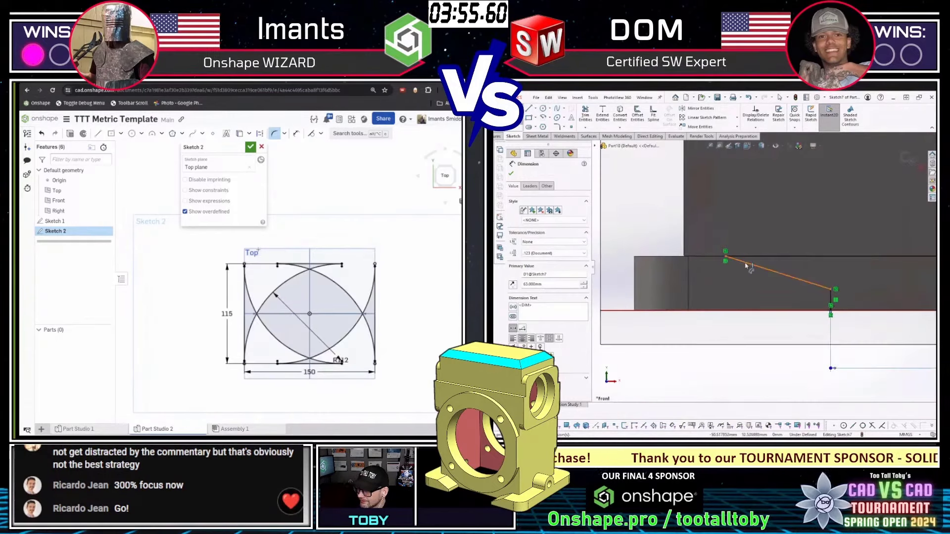
pyautogui.scroll(-1, 746, 266)
pyautogui.hotkey('ctrl', 'z')
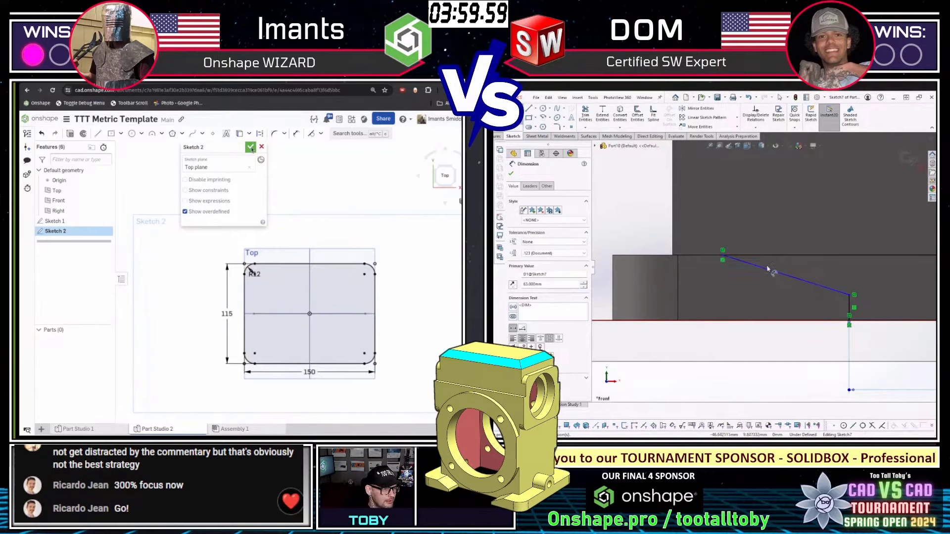
# Set the angle between the sloped line and the base edge to 25° in the SolidWorks cut profile.
pyautogui.click(767, 268)
pyautogui.hotkey('shift', 'e')
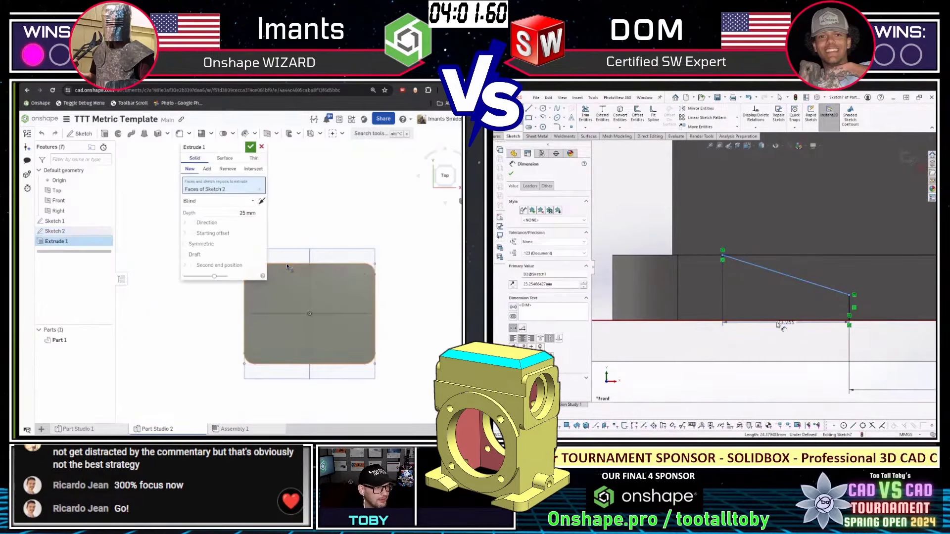
pyautogui.press('Escape')
pyautogui.click(787, 278)
pyautogui.scroll(3, 763, 266)
pyautogui.click(702, 297)
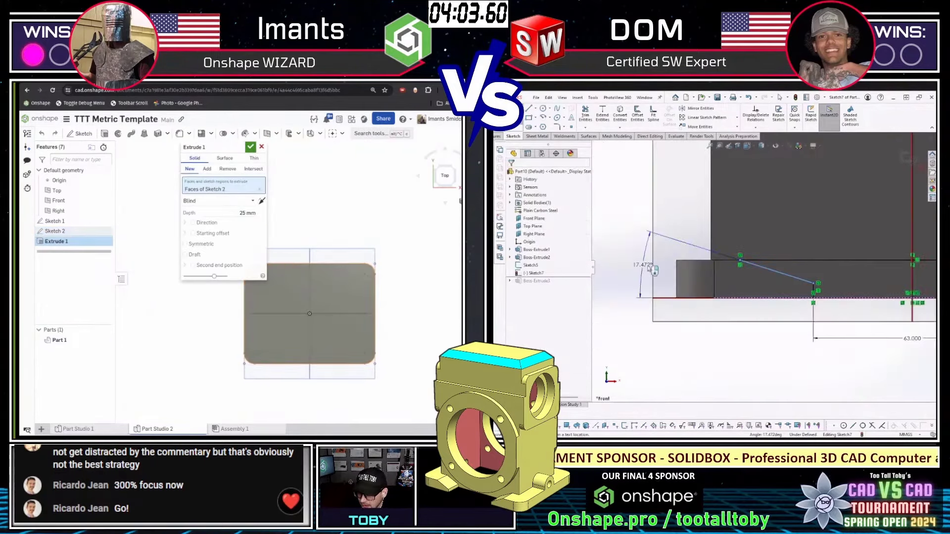
pyautogui.click(648, 266)
pyautogui.write('25')
pyautogui.press('Return')
pyautogui.scroll(-4, 796, 283)
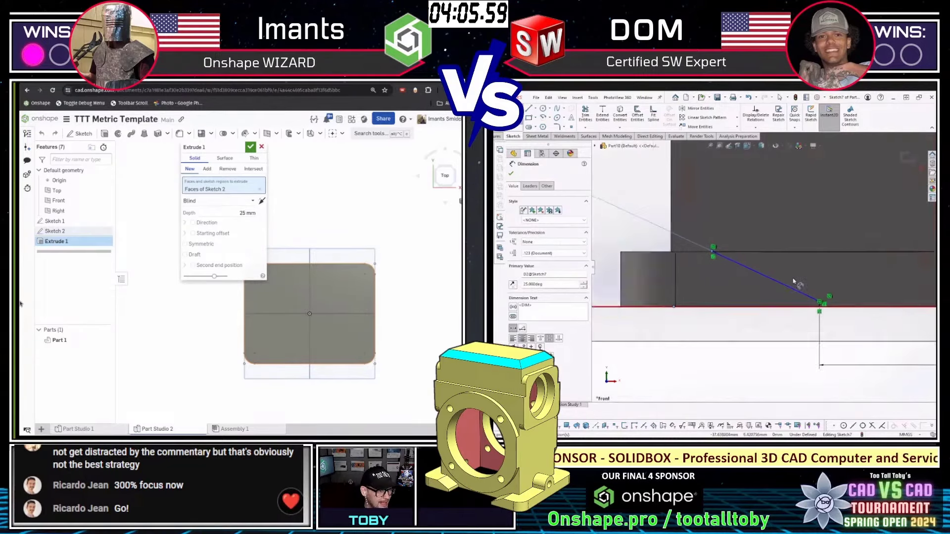
# Set the length of the short vertical line in the SolidWorks cut profile to 4 mm.
pyautogui.scroll(-4, 790, 271)
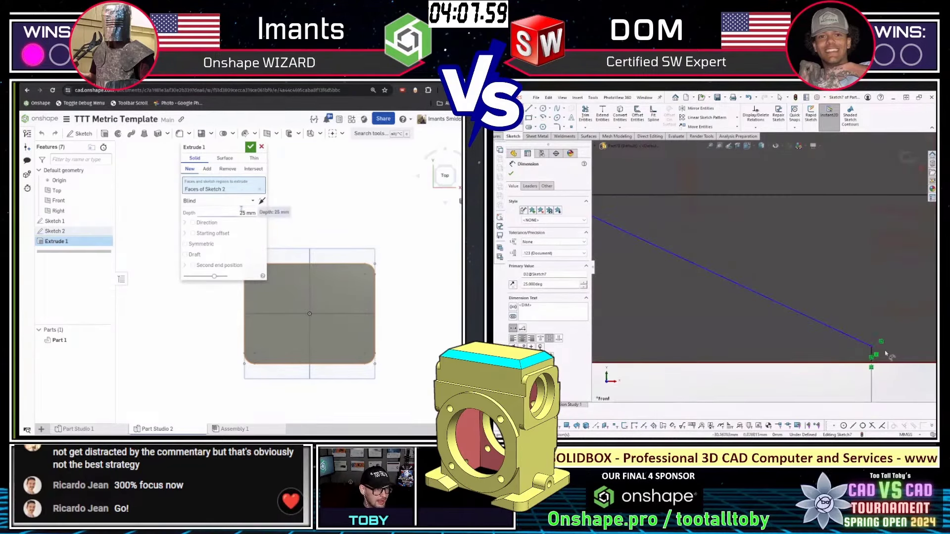
pyautogui.click(871, 355)
pyautogui.press('Escape')
pyautogui.click(900, 355)
pyautogui.write('4')
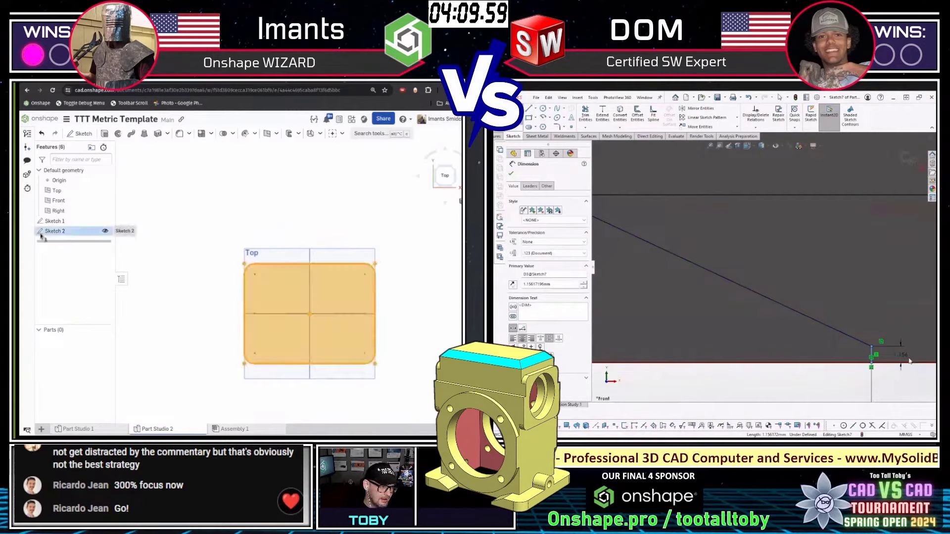
pyautogui.press('Return')
# Start an extruded cut from the SolidWorks profile, and add a centered rectangle spanning the base's full height to Sketch 2 in Onshape.
pyautogui.doubleClick(44, 231)
pyautogui.scroll(8, 765, 317)
pyautogui.press('Escape')
pyautogui.press('e')
pyautogui.scroll(2, 325, 306)
pyautogui.press('f')
pyautogui.press('r')
pyautogui.click(305, 317)
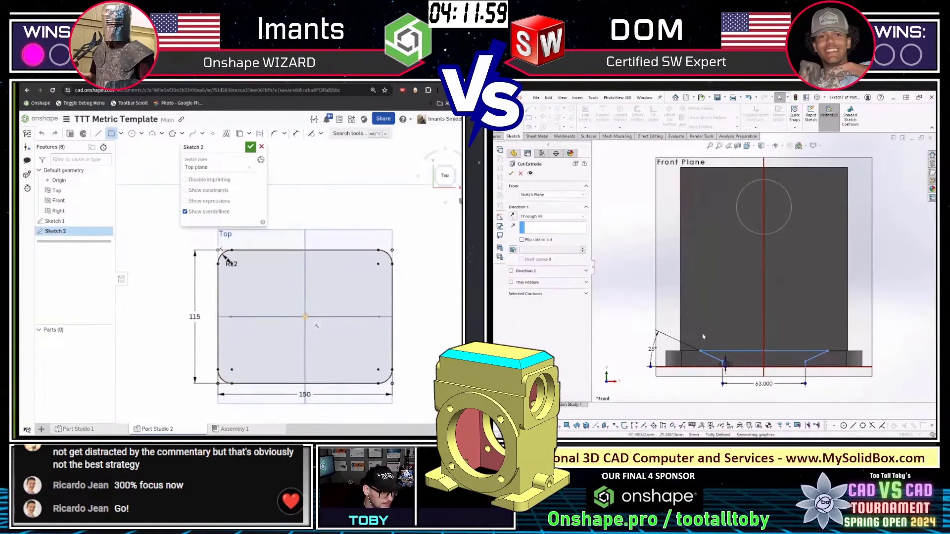
pyautogui.click(266, 383)
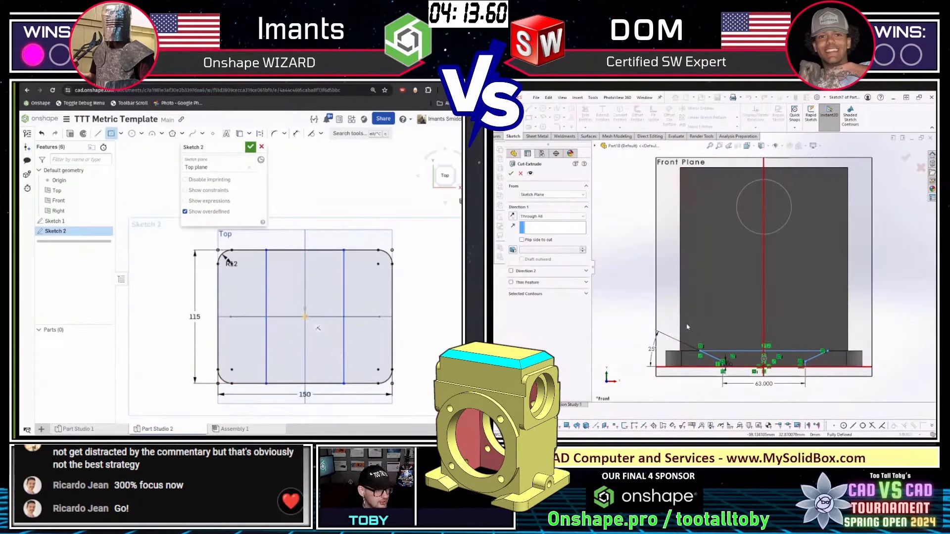
# Draw a second centered rectangle spanning the base's full width in Sketch 2 and set the first rectangle's width to 63 mm.
pyautogui.click(305, 317)
pyautogui.click(392, 341)
pyautogui.scroll(2, 307, 374)
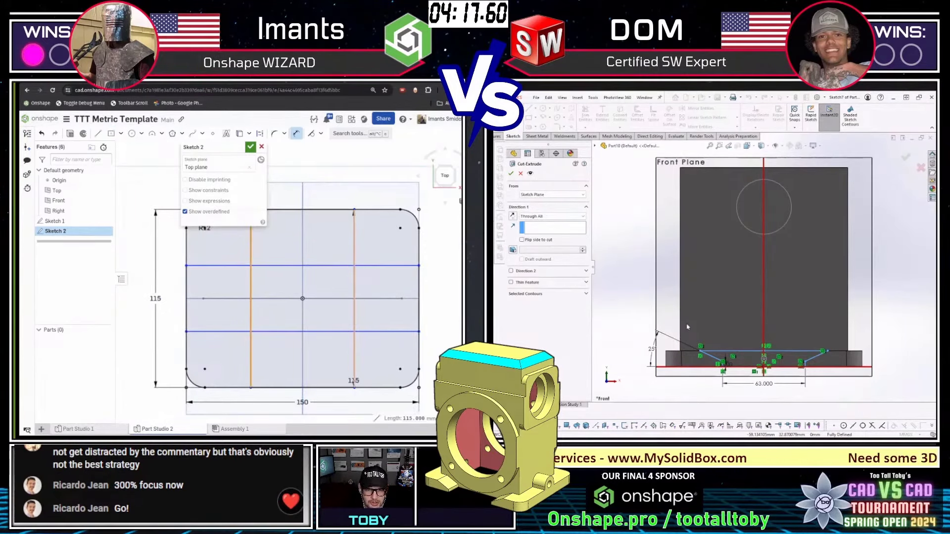
pyautogui.doubleClick(307, 370)
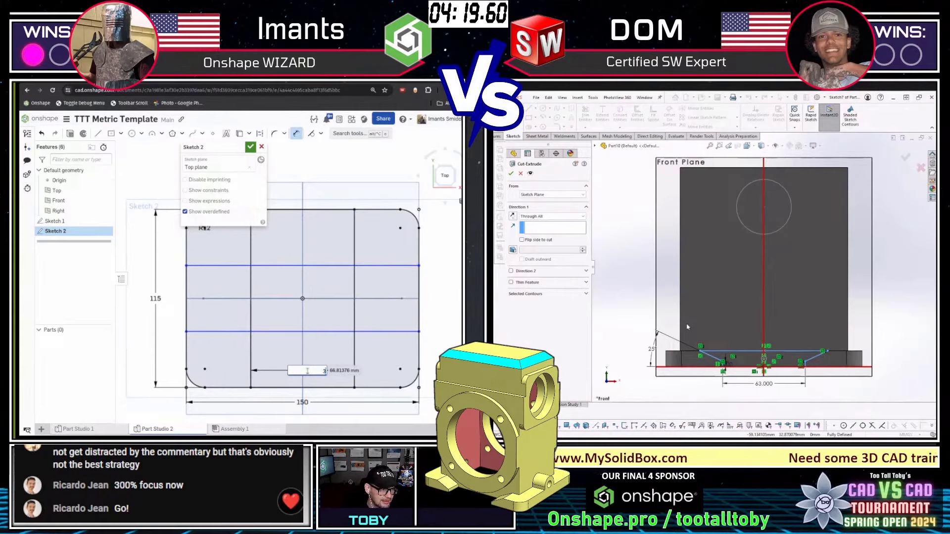
pyautogui.press('Return')
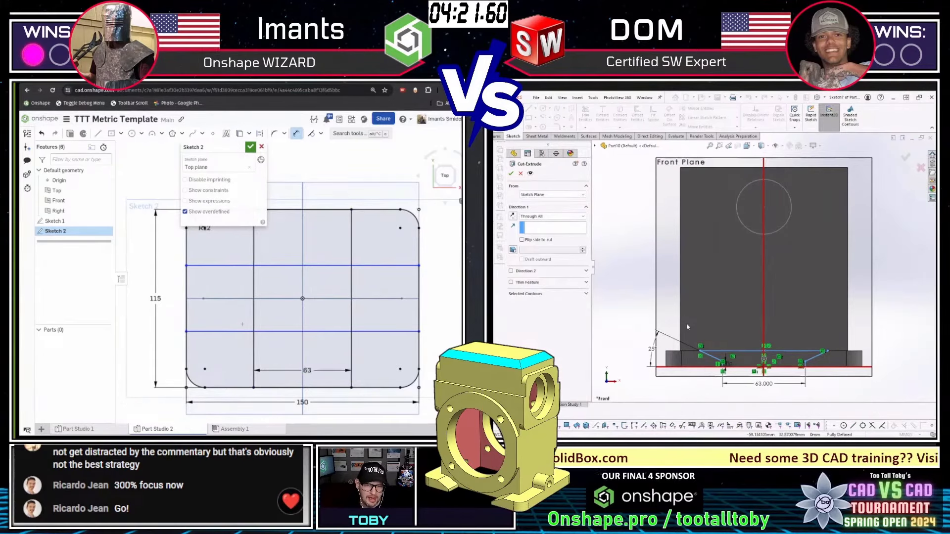
# Delete the second rectangle's horizontal lines from Sketch 2 in Onshape and set the SolidWorks cut's end condition to Blind.
pyautogui.moveTo(229, 337); pyautogui.dragTo(213, 258)
pyautogui.press('Delete')
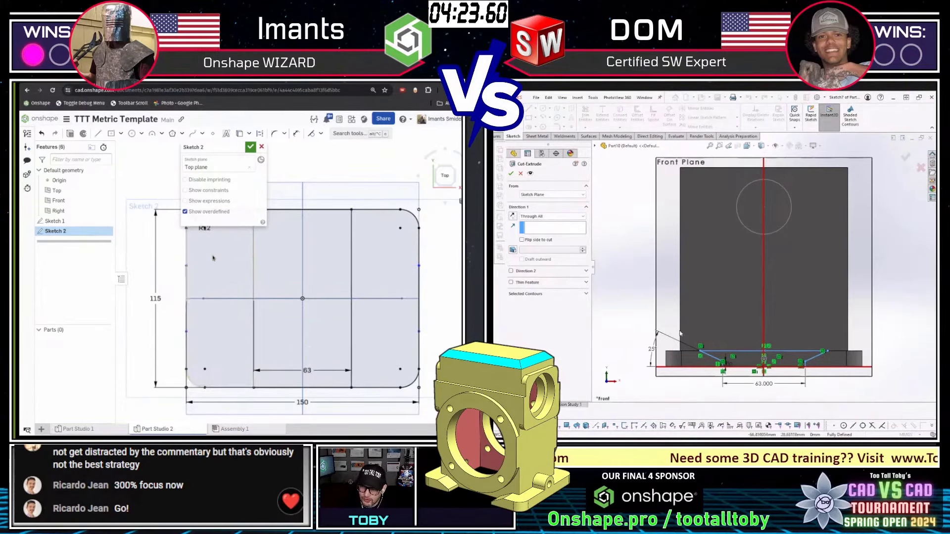
pyautogui.scroll(-2, 210, 306)
pyautogui.scroll(2, 209, 341)
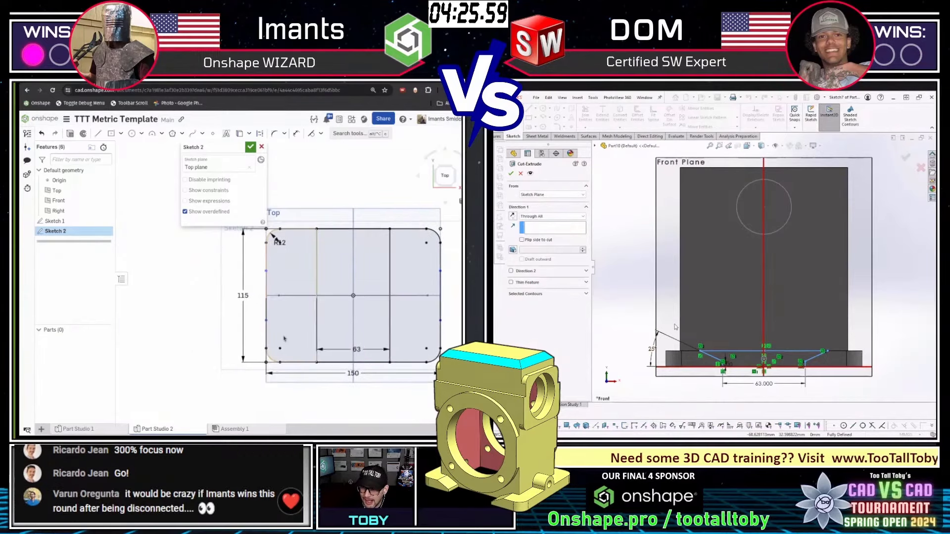
pyautogui.click(538, 217)
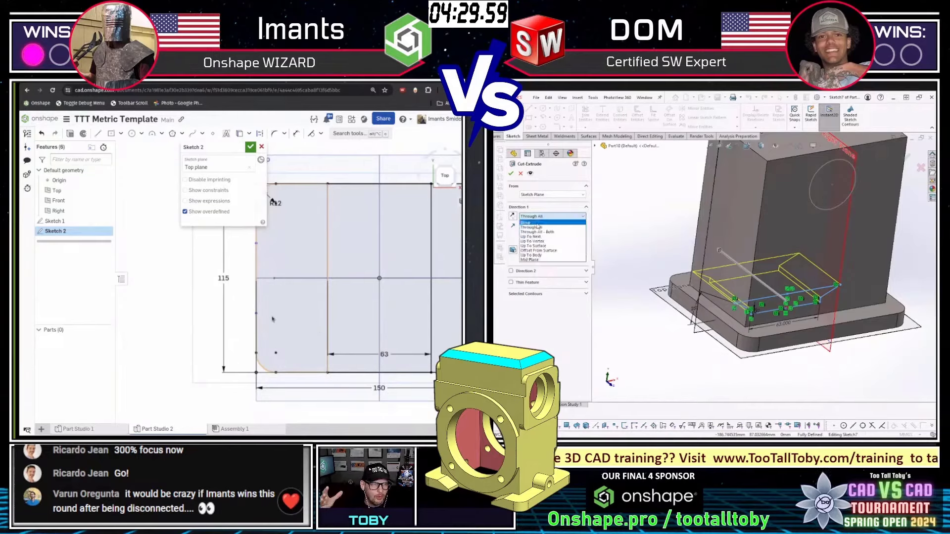
pyautogui.click(537, 224)
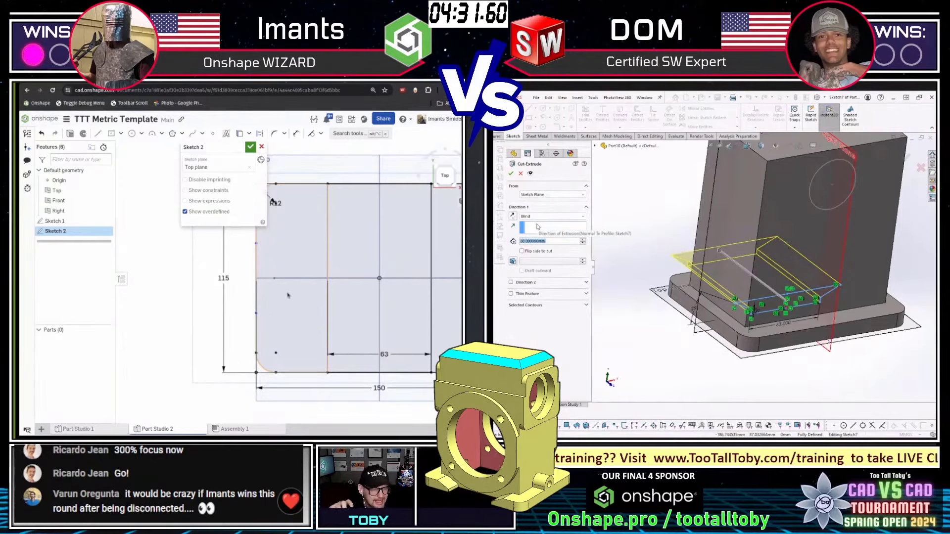
# Extrude the left region of Sketch 2 in Onshape as a new solid foot.
pyautogui.hotkey('shift', 'e')
pyautogui.press('space')
pyautogui.click(300, 336)
pyautogui.moveTo(302, 337); pyautogui.dragTo(278, 251, button='right')
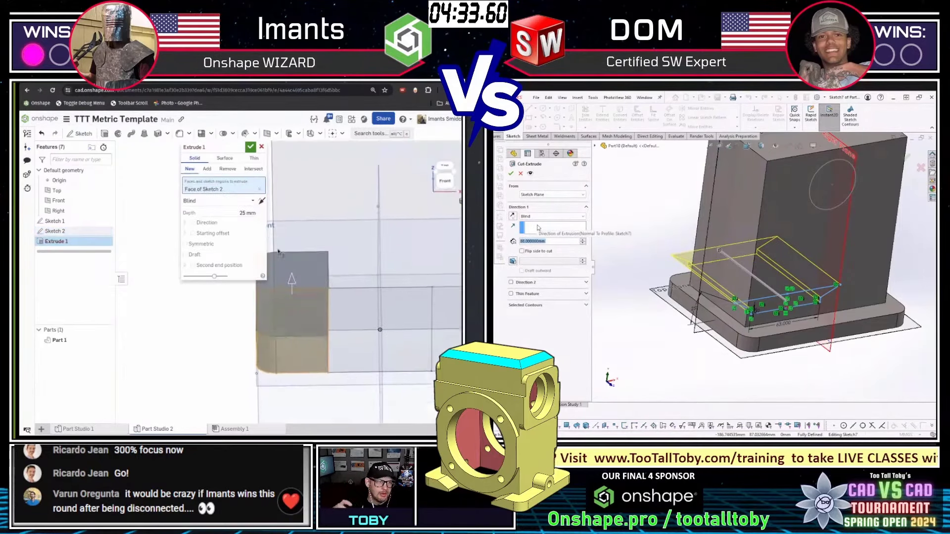
pyautogui.click(248, 212)
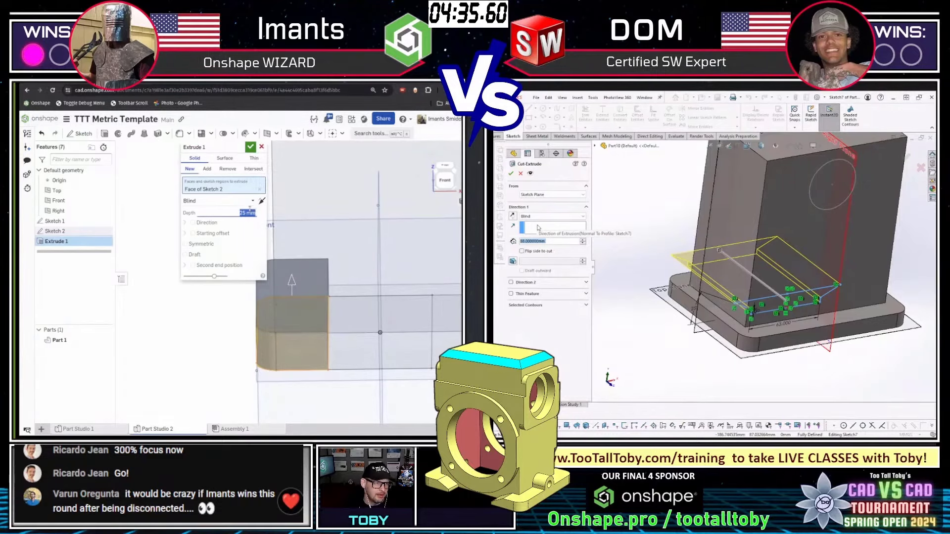
pyautogui.press('Return')
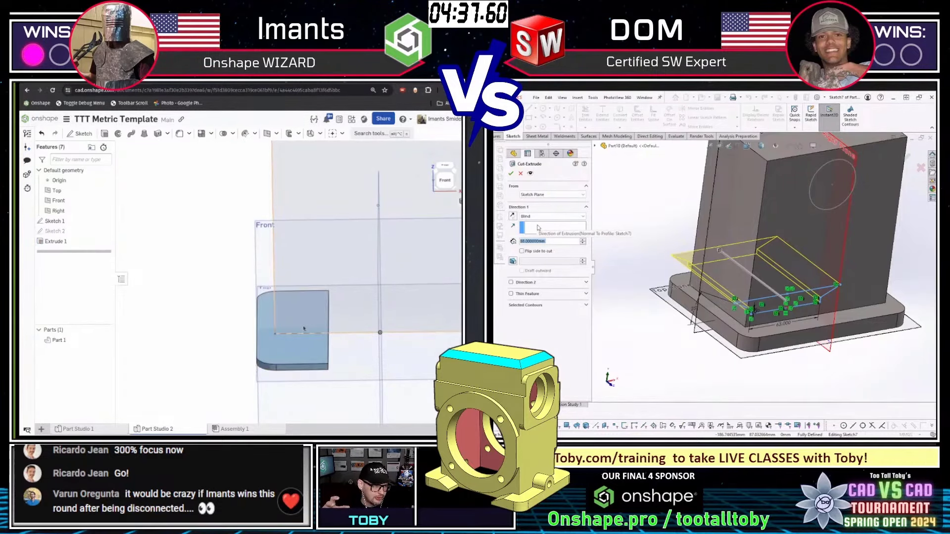
# Set the blind cut depth in SolidWorks from the expression 115-88 and complete the cut.
pyautogui.write('115')
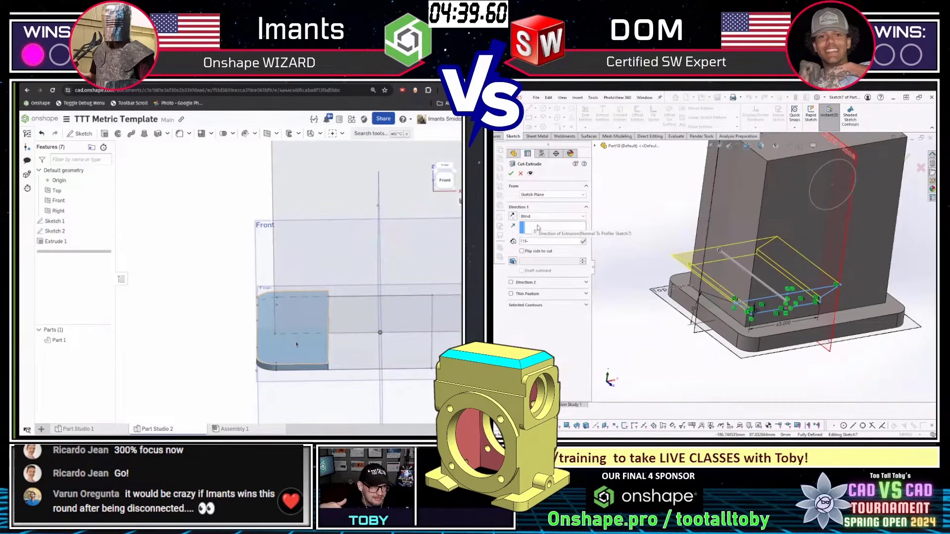
pyautogui.write('-')
pyautogui.write('88')
pyautogui.press('Return')
pyautogui.moveTo(297, 350); pyautogui.dragTo(298, 340, button='right')
pyautogui.write('/')
pyautogui.press('Return')
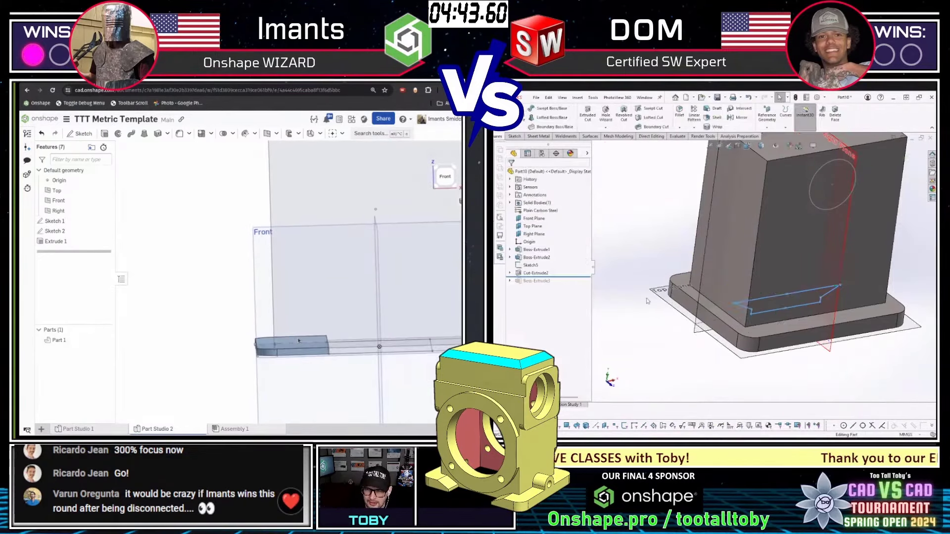
# Create a sketch on the Front plane in Onshape and draw a sloped line up from the foot's inner top corner.
pyautogui.click(261, 254)
pyautogui.hotkey('shift', 's')
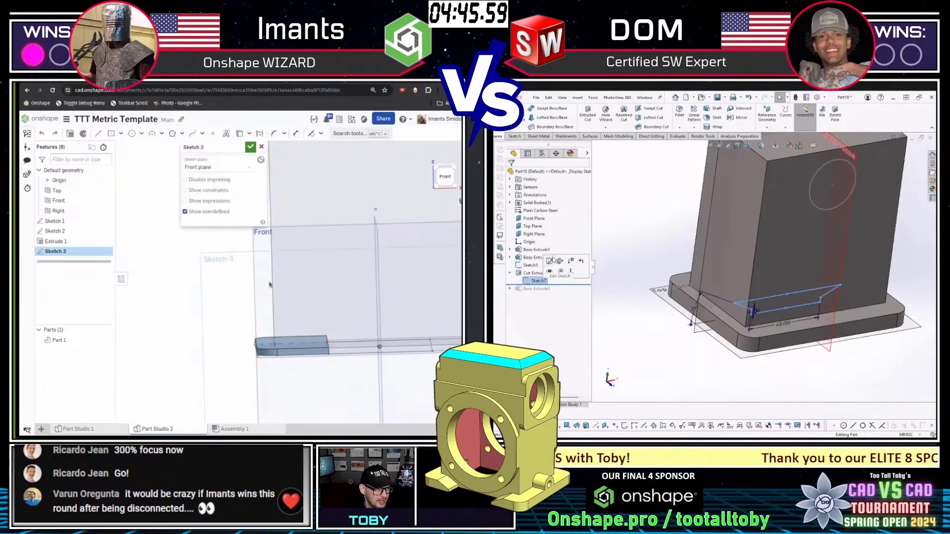
pyautogui.press('l')
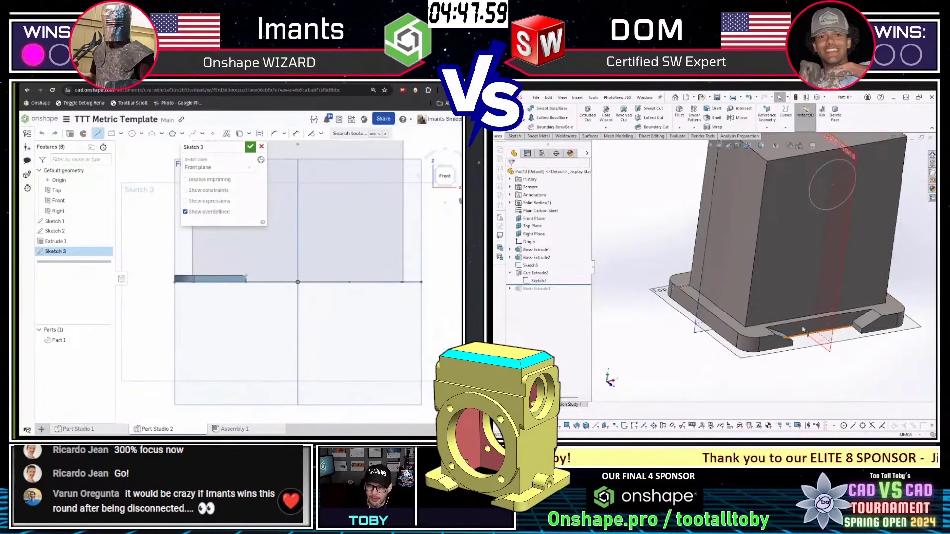
pyautogui.scroll(-4, 802, 330)
pyautogui.press('u')
pyautogui.scroll(5, 766, 302)
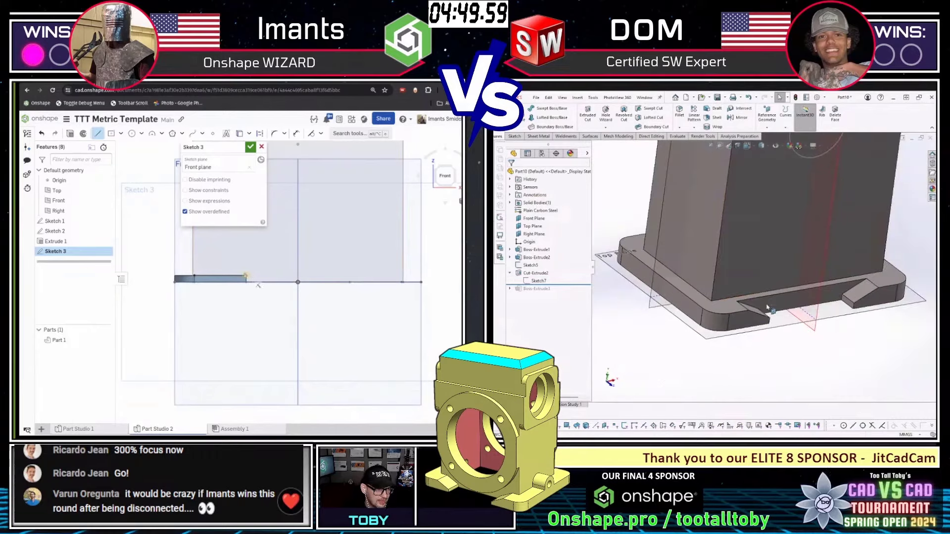
pyautogui.scroll(-4, 752, 302)
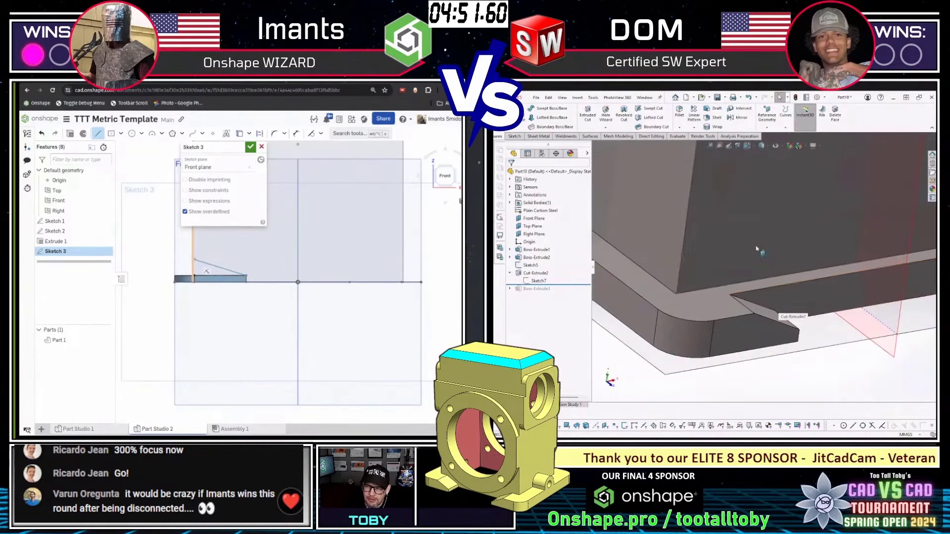
# Change the SolidWorks base cut's end condition to Up To Surface, ending at the housing body's front face.
pyautogui.scroll(3, 761, 250)
pyautogui.click(805, 289)
pyautogui.click(808, 278)
pyautogui.click(819, 250)
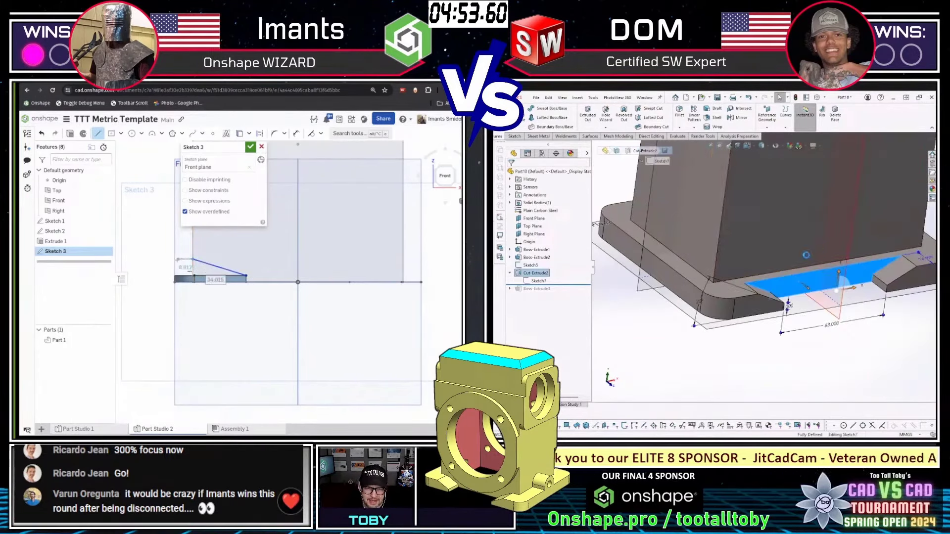
pyautogui.click(552, 216)
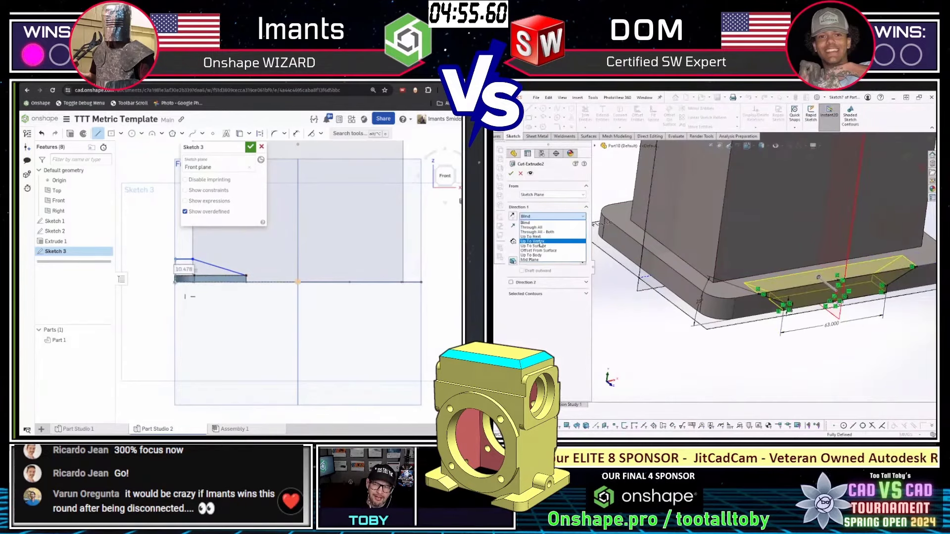
pyautogui.click(540, 245)
pyautogui.click(802, 206)
pyautogui.rightClick(801, 206)
pyautogui.scroll(4, 766, 269)
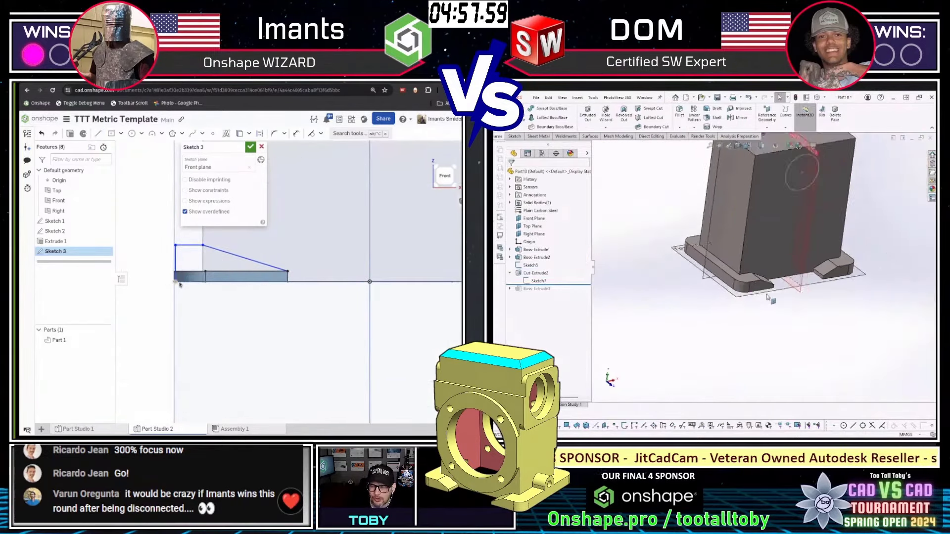
# Mirror the base cut about the Front Plane in SolidWorks.
pyautogui.moveTo(766, 297); pyautogui.dragTo(703, 292, button='middle')
pyautogui.click(535, 273)
pyautogui.scroll(3, 872, 187)
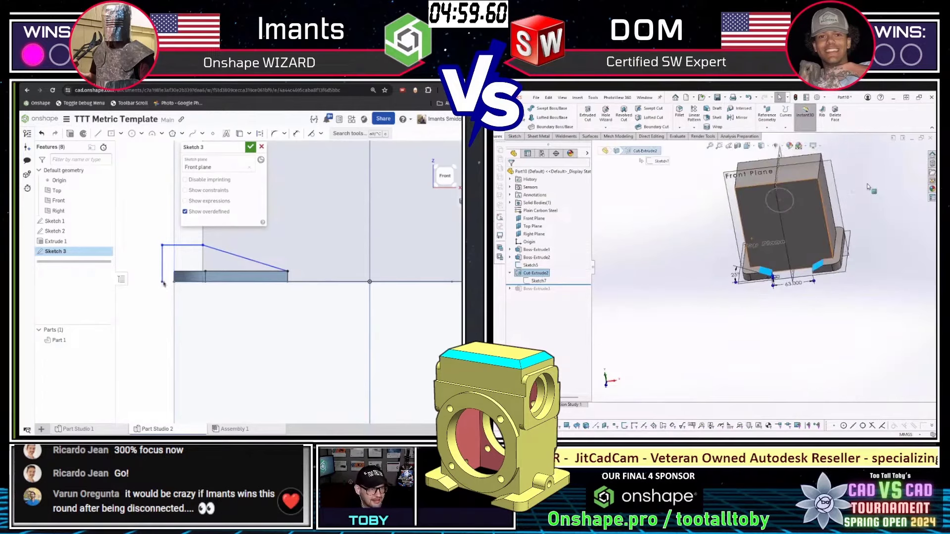
pyautogui.keyDown('ctrl'); pyautogui.click(834, 176); pyautogui.keyUp('ctrl')
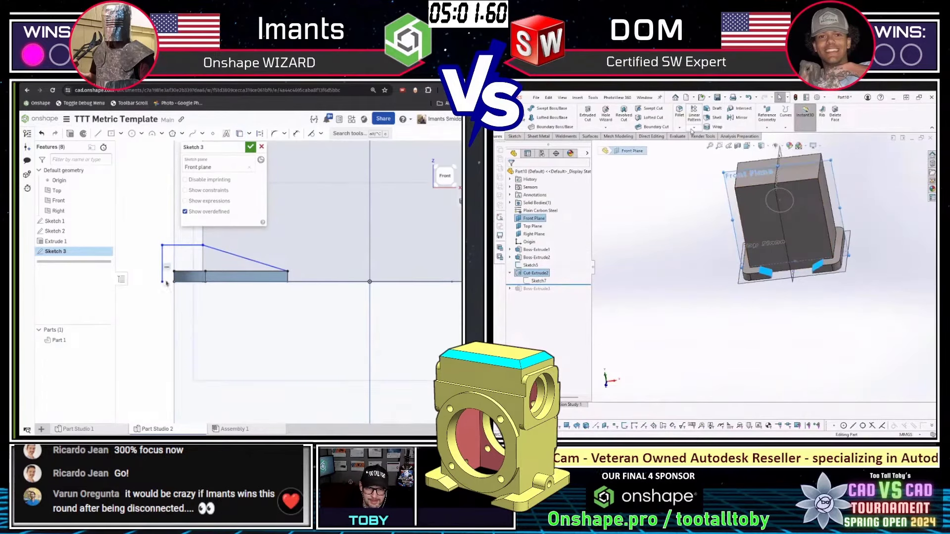
pyautogui.click(740, 117)
pyautogui.rightClick(710, 303)
pyautogui.moveTo(710, 304); pyautogui.dragTo(792, 218, button='middle')
pyautogui.scroll(-3, 735, 291)
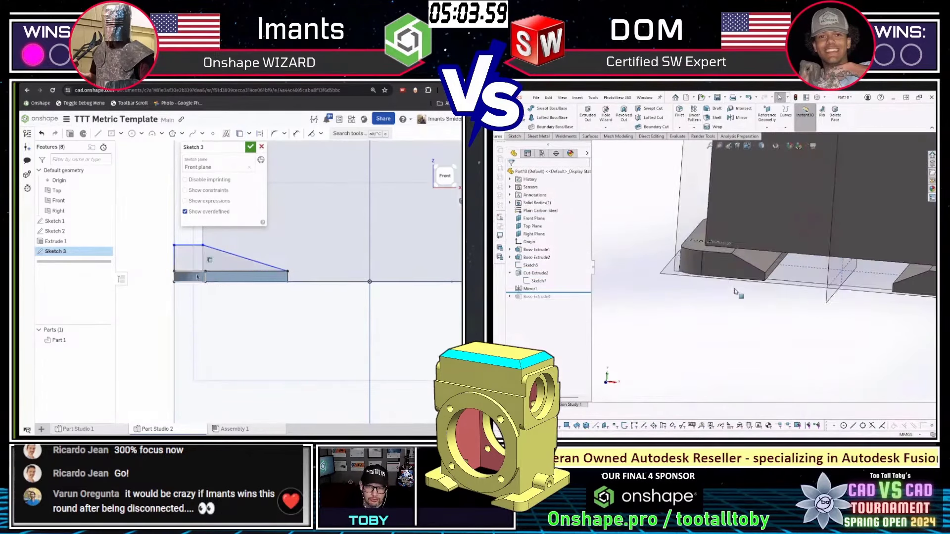
# Dimension the sloped line at 25° in Onshape's Sketch 3 and turn off Geometry Pattern for the SolidWorks mirror.
pyautogui.scroll(2, 198, 277)
pyautogui.rightClick(539, 290)
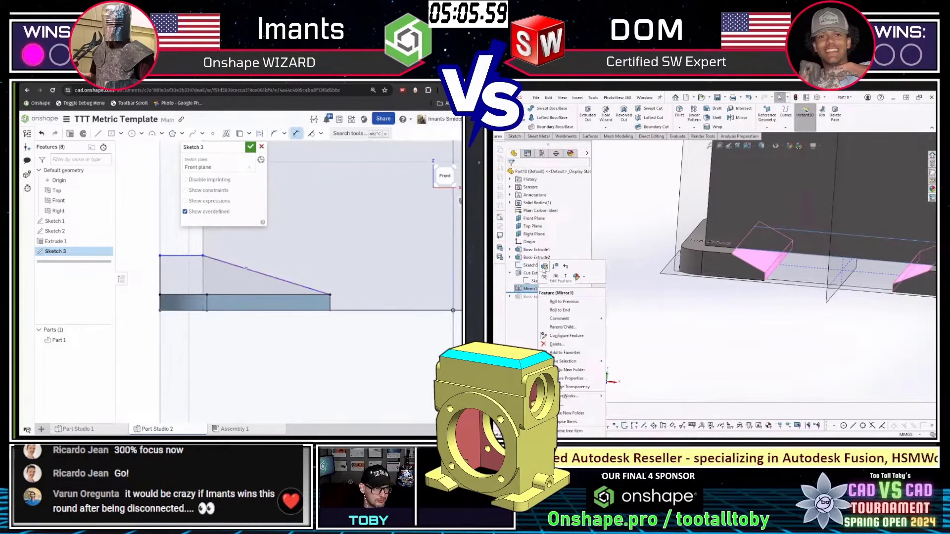
pyautogui.click(544, 267)
pyautogui.click(246, 268)
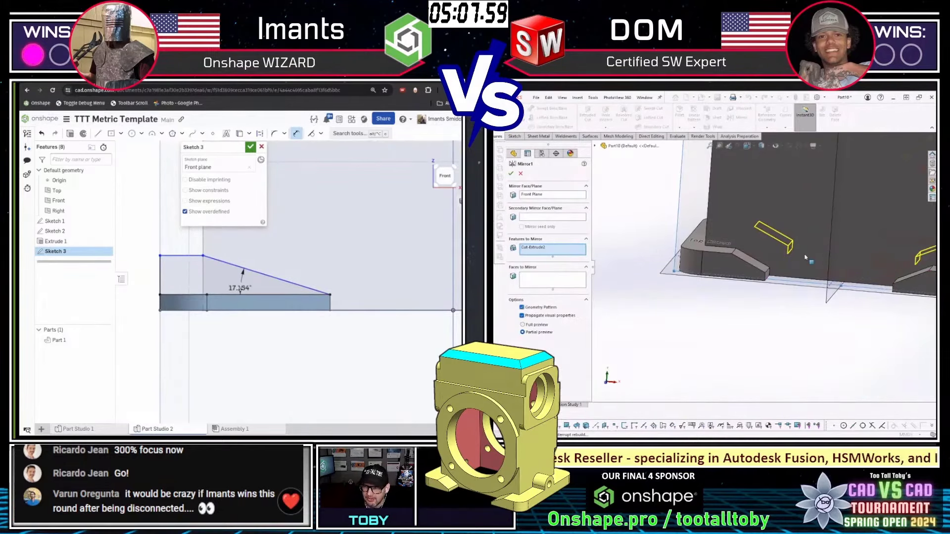
pyautogui.scroll(3, 763, 265)
pyautogui.write('25')
pyautogui.press('Return')
pyautogui.click(530, 307)
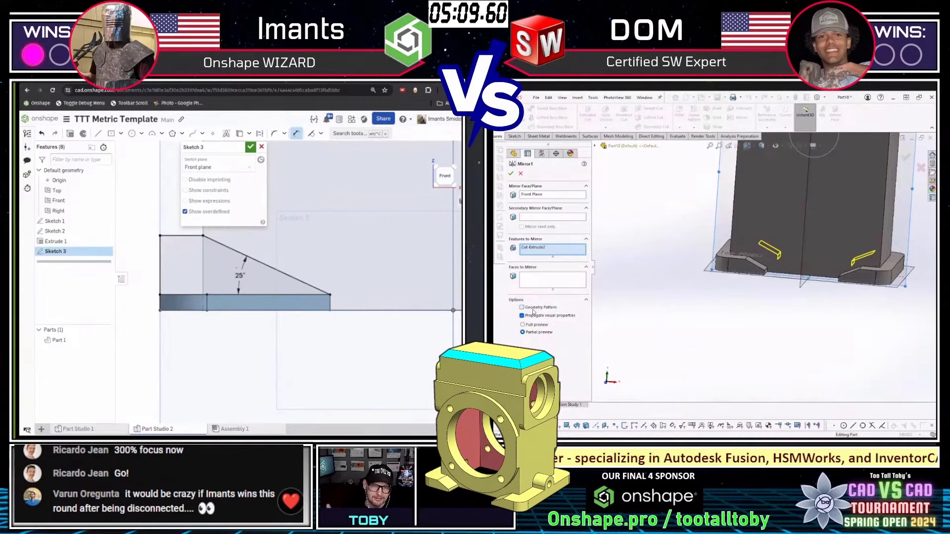
pyautogui.moveTo(205, 255); pyautogui.dragTo(241, 291, button='middle')
pyautogui.press('Return')
# Start an additive extrude of Sketch 3's regions in Onshape and delete the mirror feature in SolidWorks.
pyautogui.hotkey('shift', 'e')
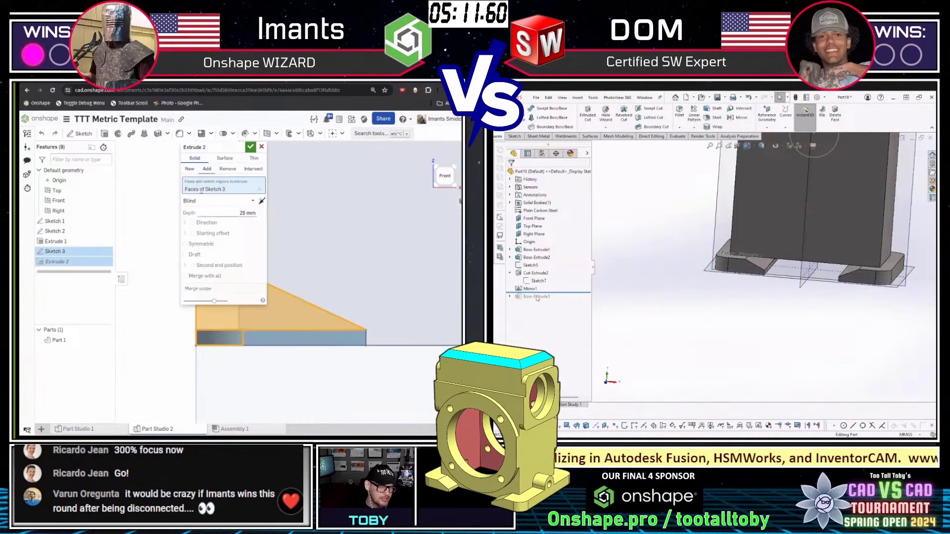
pyautogui.click(521, 290)
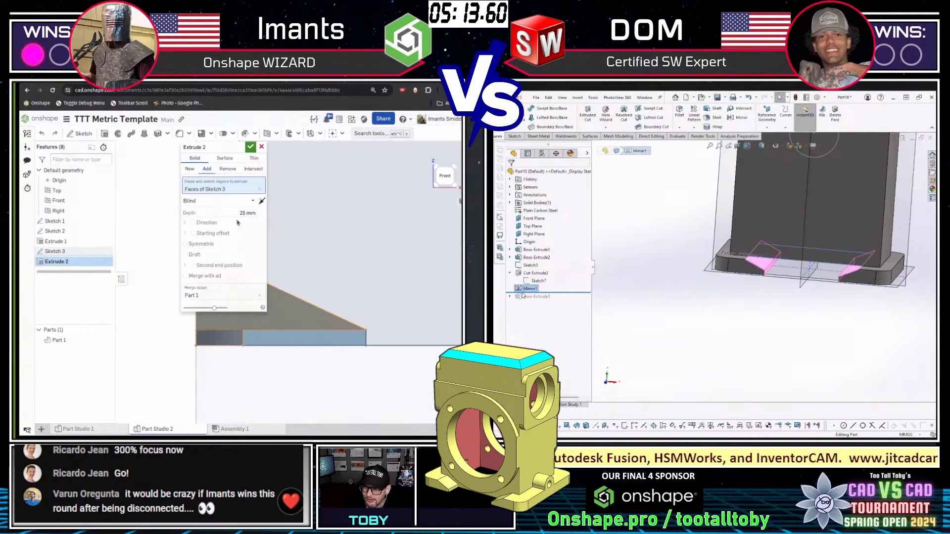
pyautogui.press('Delete')
# Extrude Sketch 3's regions up to the foot's front face in Onshape and start a second SolidWorks cut from the existing notch sketch.
pyautogui.click(530, 280)
pyautogui.click(208, 201)
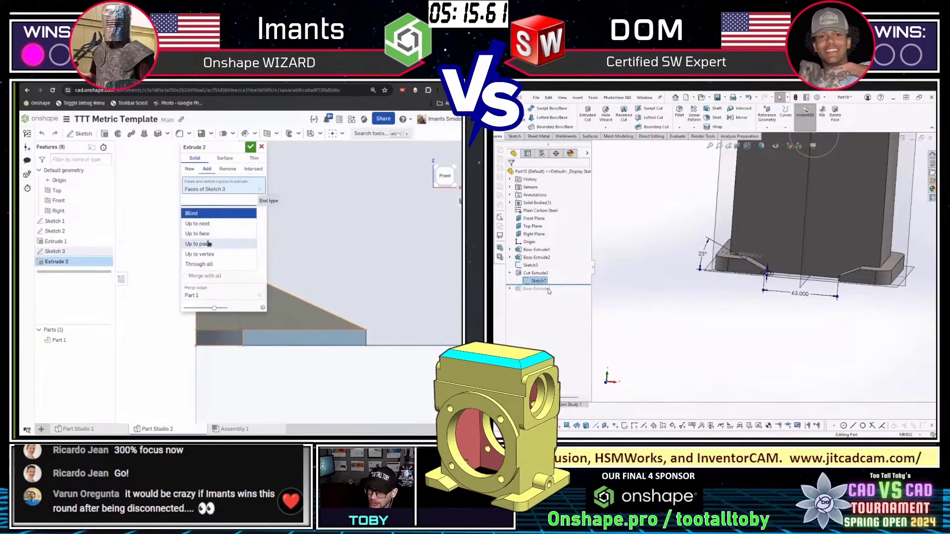
pyautogui.click(207, 244)
pyautogui.click(535, 273)
pyautogui.click(207, 201)
pyautogui.click(530, 223)
pyautogui.click(203, 234)
pyautogui.click(549, 194)
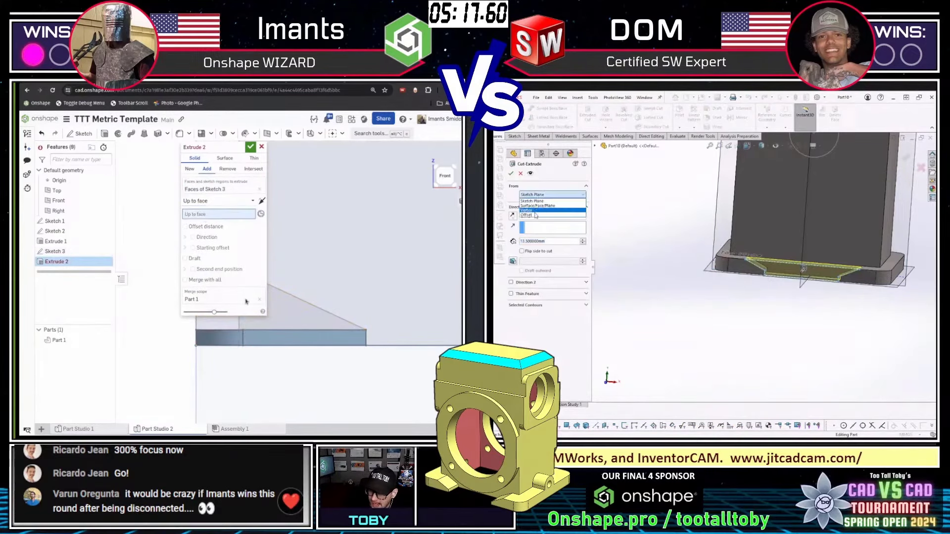
pyautogui.click(267, 341)
pyautogui.press('Return')
# Start the second SolidWorks cut from the base's opposite side face, reverse its direction, and fillet the Onshape foot's outer vertical edge 15 mm.
pyautogui.click(539, 205)
pyautogui.moveTo(802, 238); pyautogui.dragTo(900, 268, button='middle')
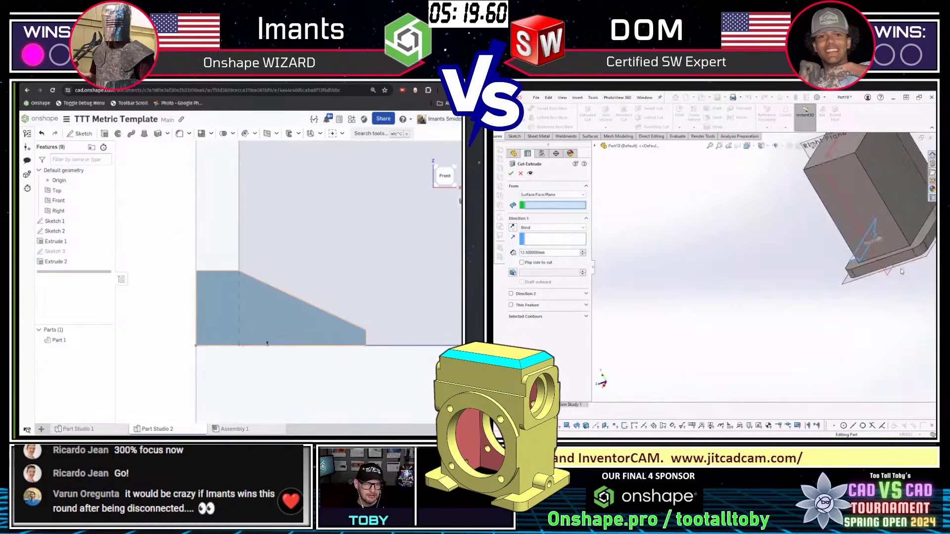
pyautogui.scroll(-3, 900, 268)
pyautogui.hotkey('shift', 'f')
pyautogui.click(858, 227)
pyautogui.click(196, 315)
pyautogui.click(245, 224)
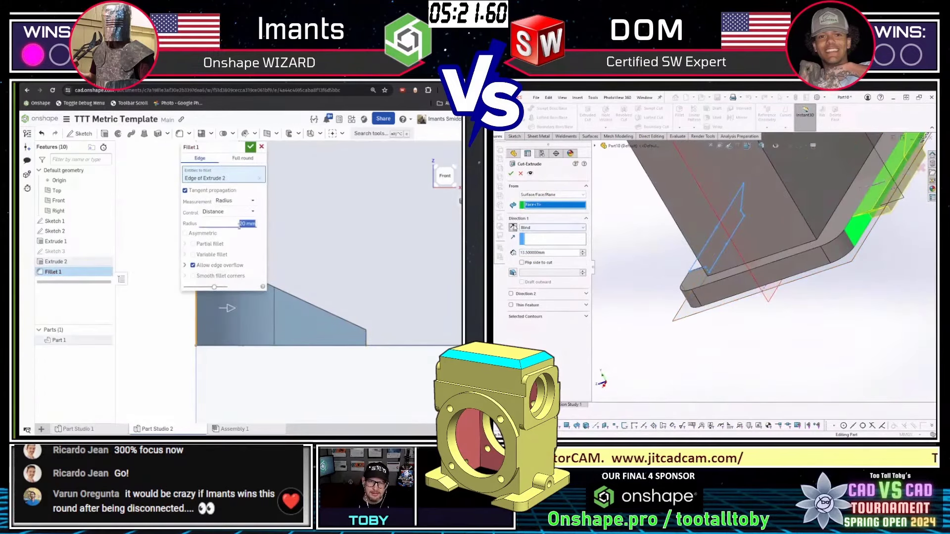
pyautogui.click(512, 227)
pyautogui.write('15')
pyautogui.press('Return')
# End the second SolidWorks base cut at the housing body's face and complete it.
pyautogui.click(539, 229)
pyautogui.scroll(-2, 309, 232)
pyautogui.moveTo(308, 237); pyautogui.dragTo(310, 252, button='right')
pyautogui.click(540, 260)
pyautogui.click(827, 217)
pyautogui.press('s')
pyautogui.press('Return')
# Set up a part mirror of the foot in Onshape with Sketch 1's face as the mirror plane.
pyautogui.click(319, 258)
pyautogui.click(292, 277)
pyautogui.moveTo(776, 365); pyautogui.dragTo(743, 229, button='middle')
pyautogui.scroll(-2, 742, 233)
pyautogui.click(219, 201)
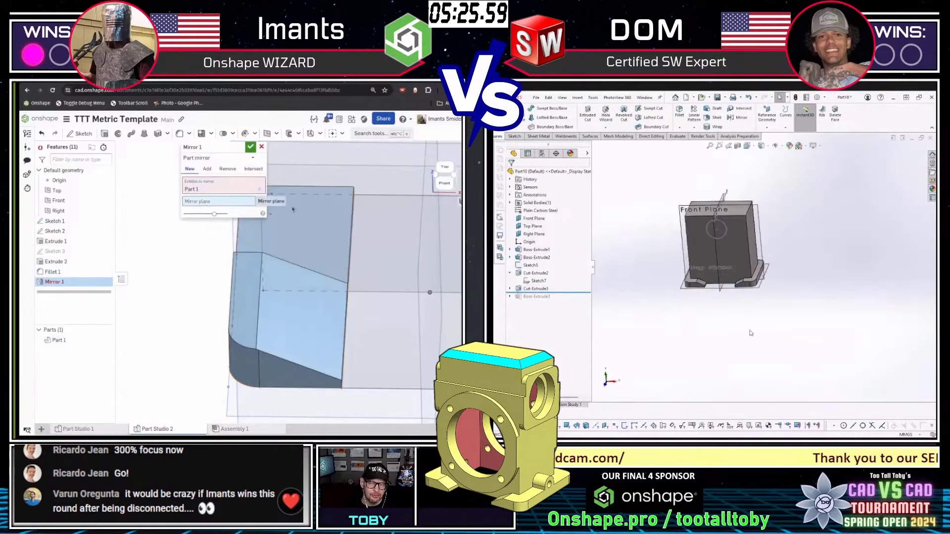
pyautogui.scroll(-2, 292, 209)
pyautogui.scroll(1, 720, 233)
pyautogui.click(720, 242)
pyautogui.click(278, 250)
# Complete the Onshape foot mirror with the Add option and try to sketch a circle on the SolidWorks body's front face.
pyautogui.press('c')
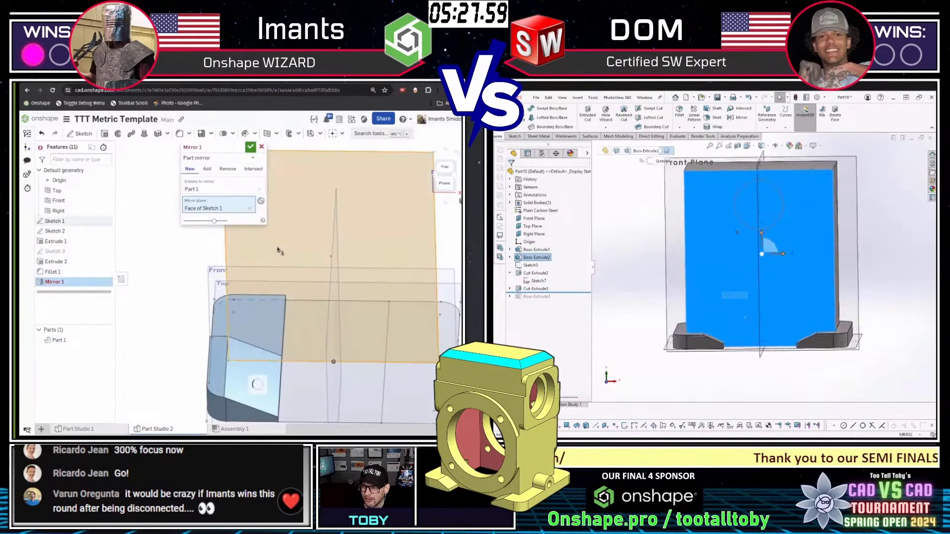
pyautogui.click(765, 296)
pyautogui.scroll(-2, 270, 246)
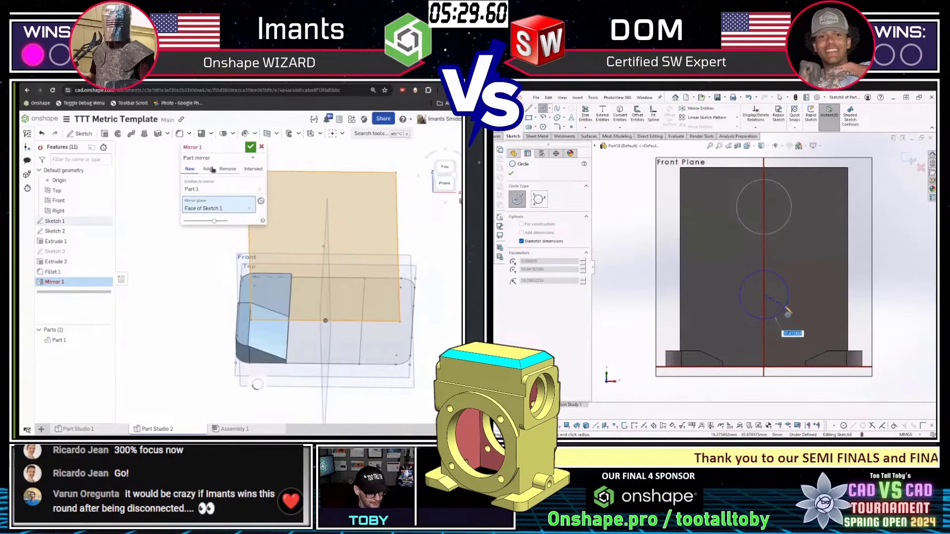
pyautogui.click(208, 168)
pyautogui.scroll(2, 757, 277)
pyautogui.press('Escape')
pyautogui.doubleClick(649, 238)
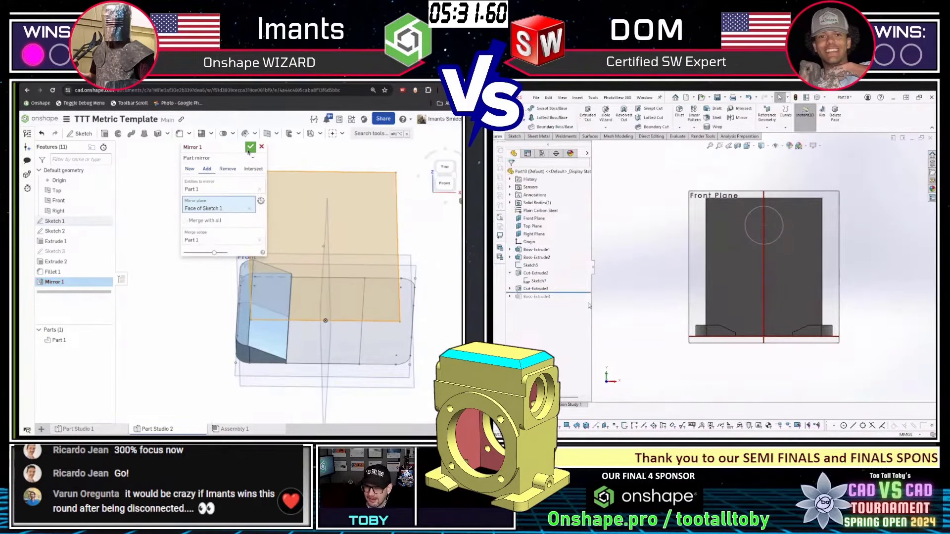
pyautogui.click(249, 147)
# Roll the SolidWorks history forward to include the round front boss and open Sketch 3 for editing in Onshape.
pyautogui.moveTo(274, 267); pyautogui.dragTo(275, 250, button='right')
pyautogui.moveTo(588, 293); pyautogui.dragTo(588, 293)
pyautogui.moveTo(275, 250); pyautogui.dragTo(274, 248, button='right')
pyautogui.moveTo(587, 294); pyautogui.dragTo(586, 296)
pyautogui.moveTo(274, 248); pyautogui.dragTo(277, 248, button='right')
pyautogui.moveTo(585, 295); pyautogui.dragTo(585, 305)
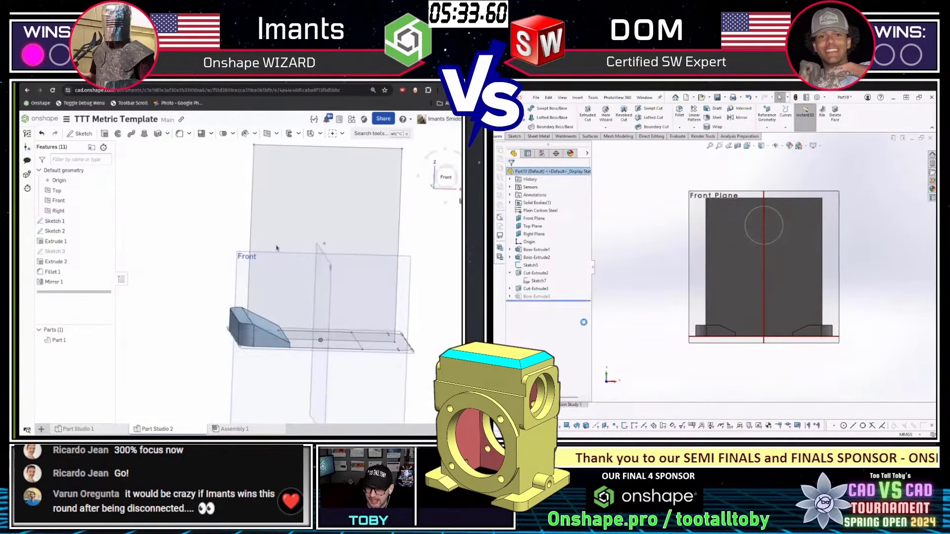
pyautogui.scroll(-2, 734, 263)
pyautogui.doubleClick(58, 252)
# Sketch a circle matching the round boss's inner edge in SolidWorks and cut it Through All.
pyautogui.click(740, 286)
pyautogui.scroll(3, 316, 375)
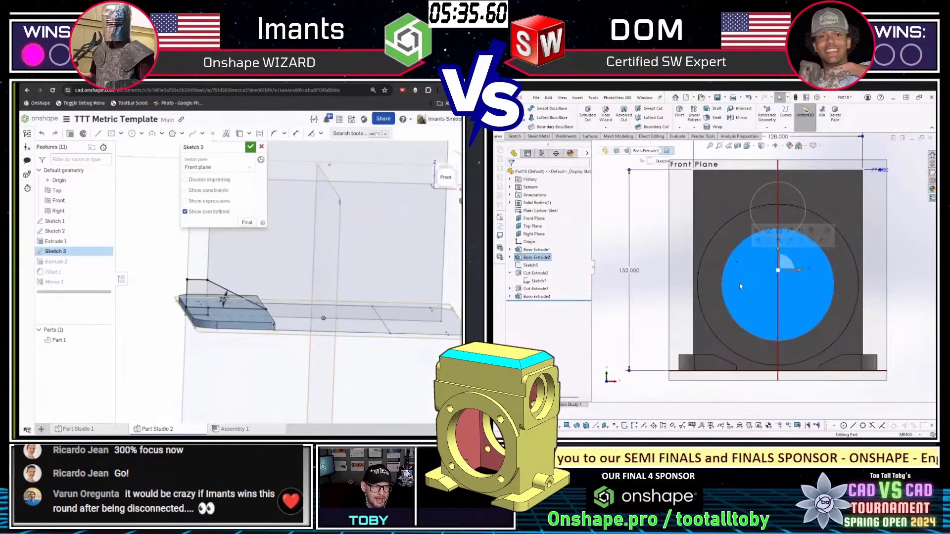
pyautogui.press('s')
pyautogui.press('n')
pyautogui.press('c')
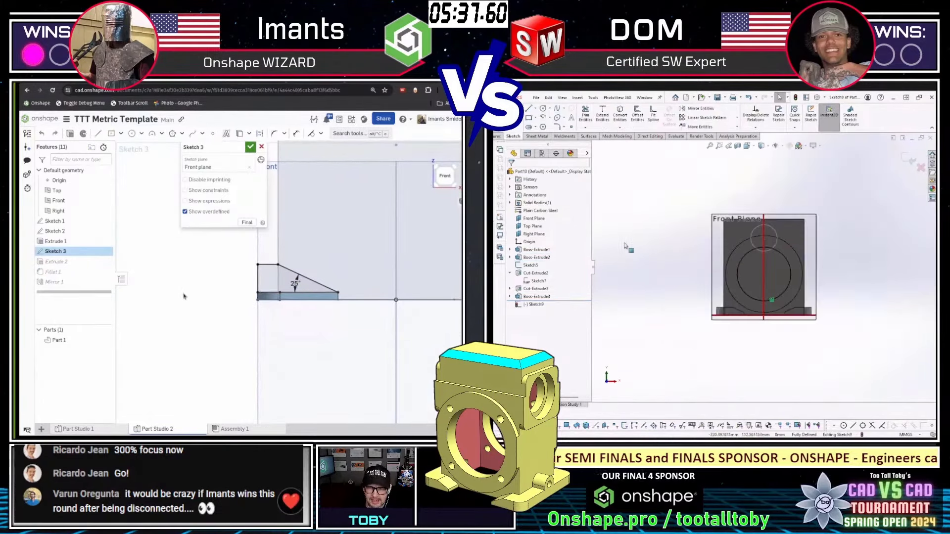
pyautogui.press('e')
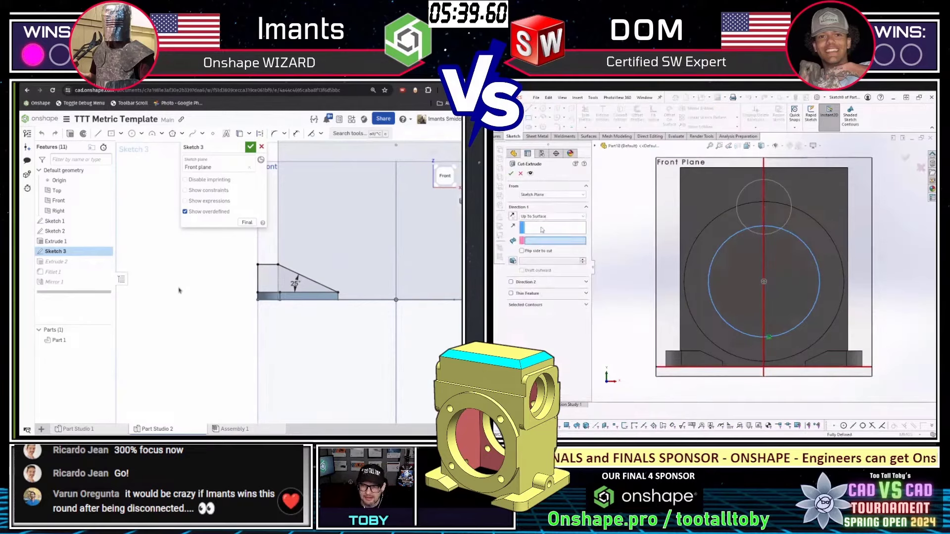
pyautogui.click(541, 216)
pyautogui.scroll(3, 179, 278)
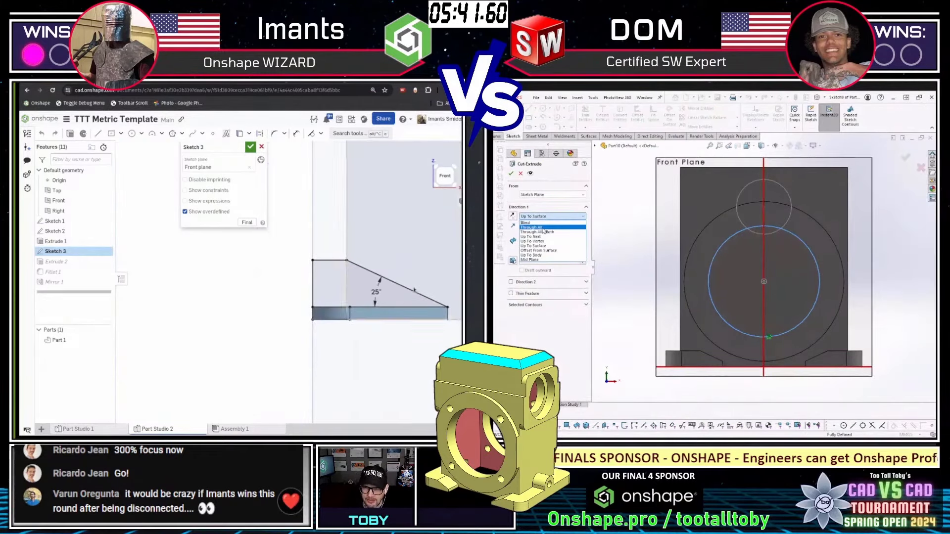
pyautogui.click(535, 230)
pyautogui.press('Return')
# Mirror the round front boss about the Front Plane in SolidWorks.
pyautogui.moveTo(406, 290); pyautogui.dragTo(250, 287, button='middle')
pyautogui.click(537, 296)
pyautogui.click(536, 304)
pyautogui.click(536, 296)
pyautogui.scroll(3, 673, 260)
pyautogui.click(711, 230)
pyautogui.click(737, 117)
pyautogui.press('Return')
pyautogui.moveTo(687, 223); pyautogui.dragTo(762, 221, button='middle')
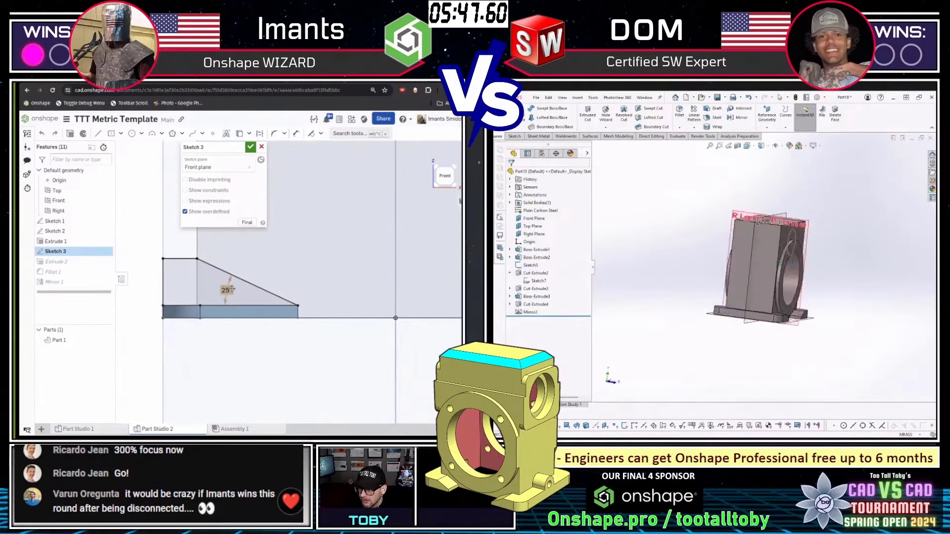
# Free the sloped line's upper end from the body outline in Onshape's Sketch 3 and try a line sketch on SolidWorks' Front Plane.
pyautogui.moveTo(781, 261); pyautogui.dragTo(737, 242, button='middle')
pyautogui.scroll(-3, 760, 238)
pyautogui.moveTo(809, 291)
pyautogui.mouseDown(button='middle')
pyautogui.moveTo(817, 304)
pyautogui.moveTo(853, 253)
pyautogui.mouseUp(button='middle')
pyautogui.click(855, 249)
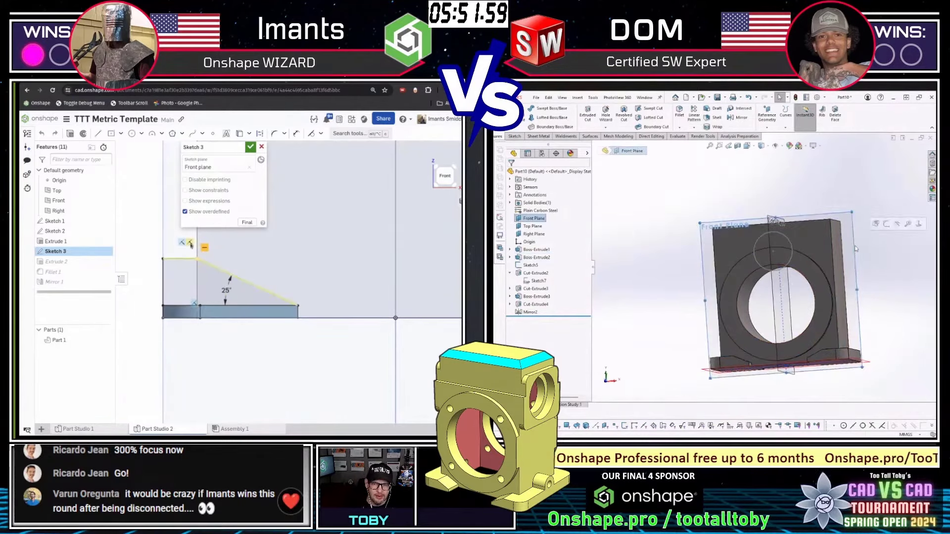
pyautogui.click(886, 223)
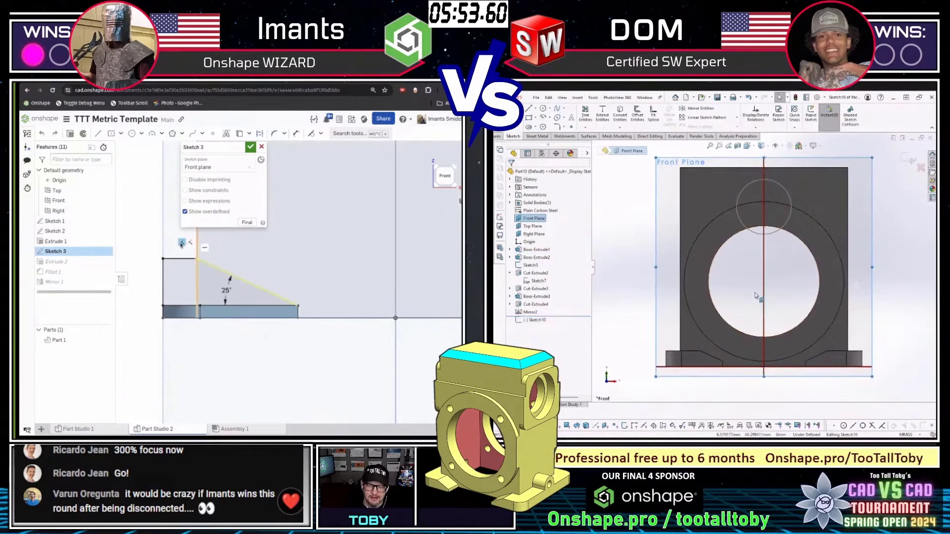
pyautogui.press('l')
pyautogui.press('d')
pyautogui.click(244, 283)
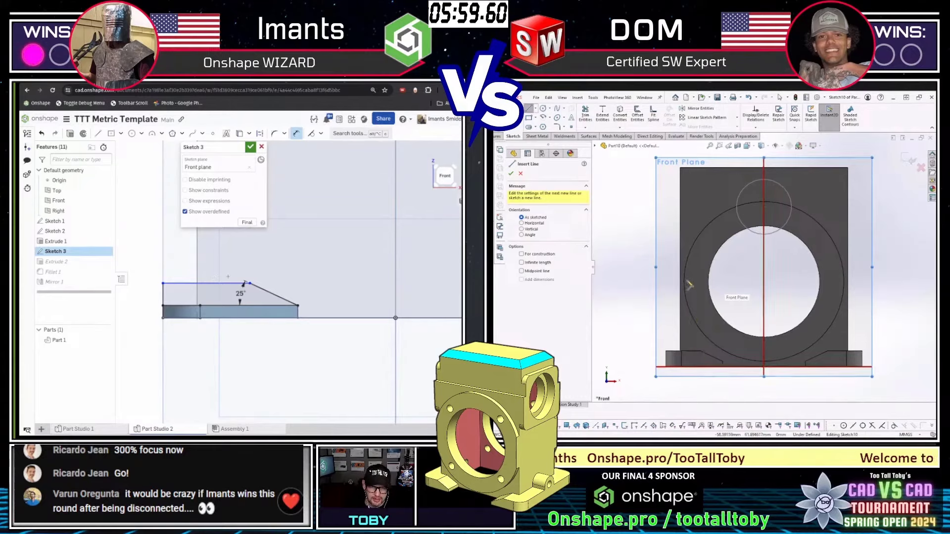
pyautogui.hotkey('ctrl', 'z')
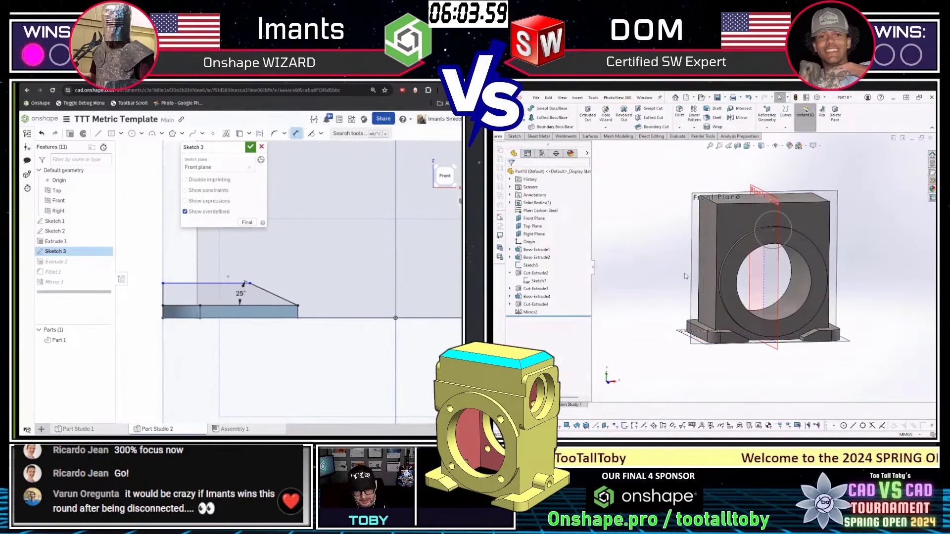
pyautogui.moveTo(767, 262); pyautogui.dragTo(795, 267, button='middle')
pyautogui.click(702, 236)
pyautogui.press('s')
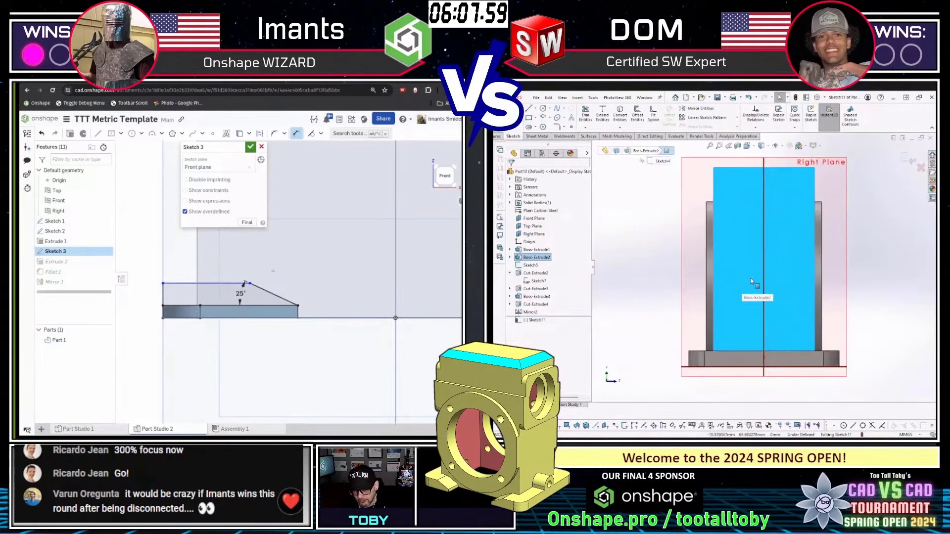
pyautogui.scroll(3, 812, 288)
pyautogui.moveTo(812, 288); pyautogui.dragTo(644, 288, button='middle')
pyautogui.doubleClick(643, 288)
pyautogui.scroll(-2, 692, 225)
# Set the Sketch 3 profile's height to 12 mm in Onshape and start a line sketch on the SolidWorks body's side face.
pyautogui.click(724, 237)
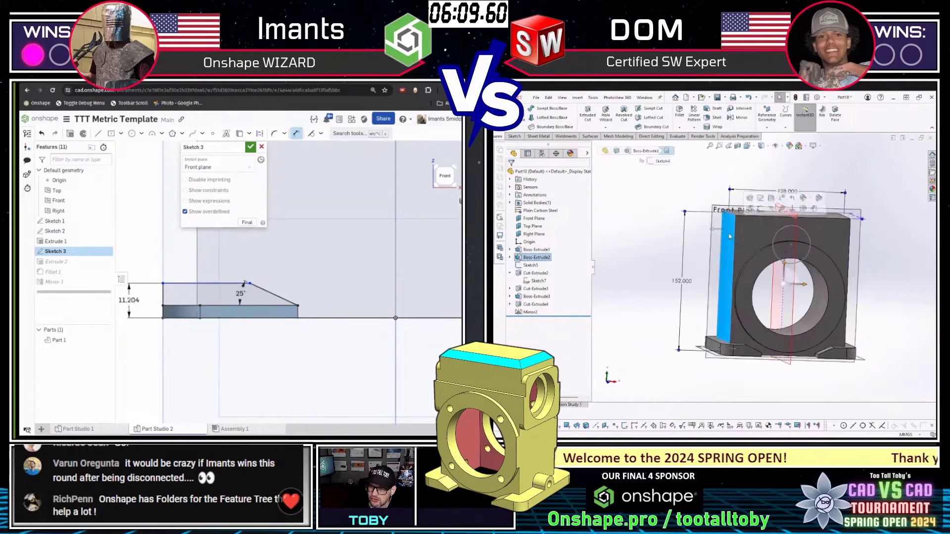
pyautogui.click(750, 208)
pyautogui.press('l')
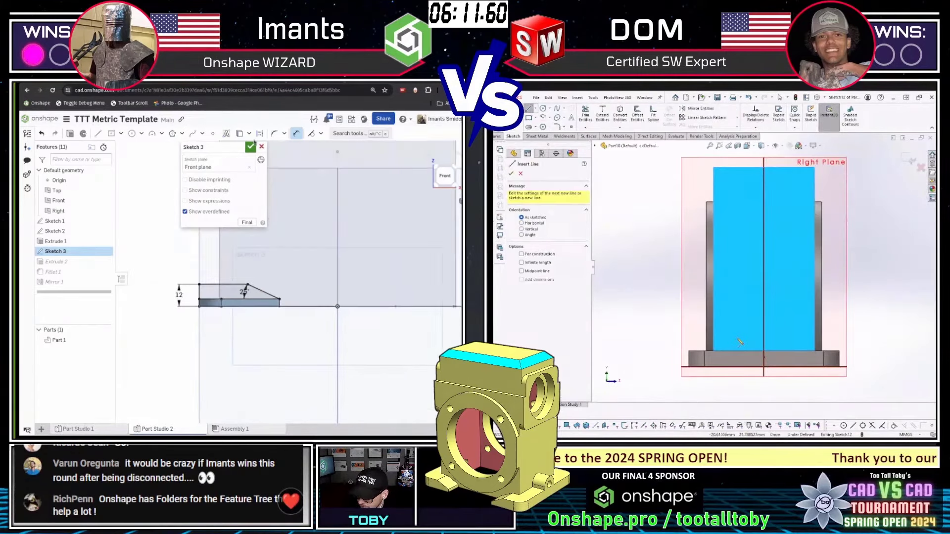
pyautogui.scroll(-1, 718, 356)
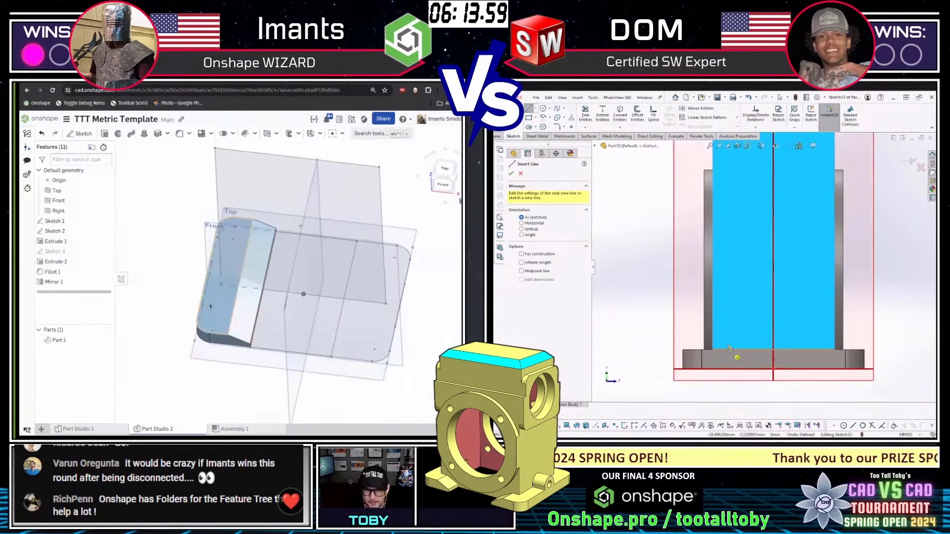
# Hide Sketch 1 and create a new sketch on the Front plane in Onshape.
pyautogui.moveTo(290, 301); pyautogui.dragTo(290, 262, button='right')
pyautogui.click(265, 220)
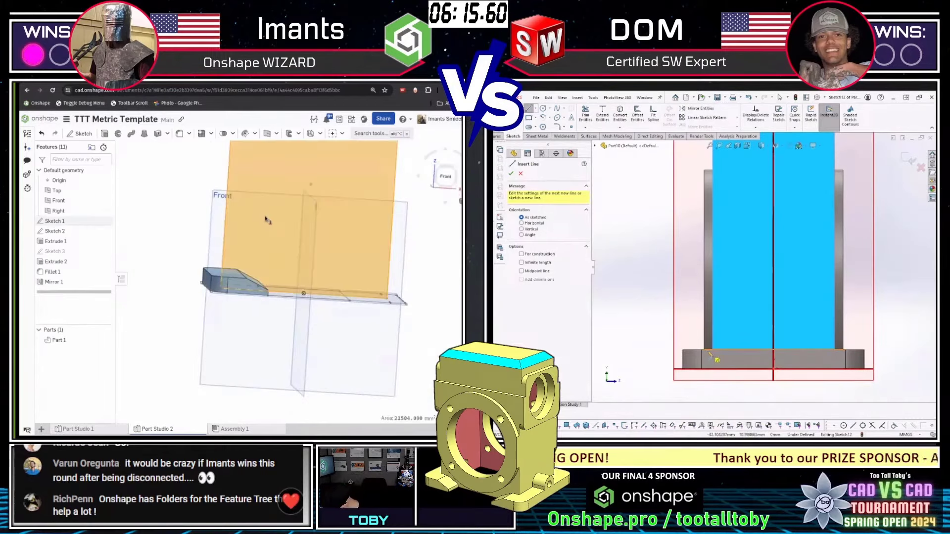
pyautogui.click(268, 216)
pyautogui.hotkey('shift', 's')
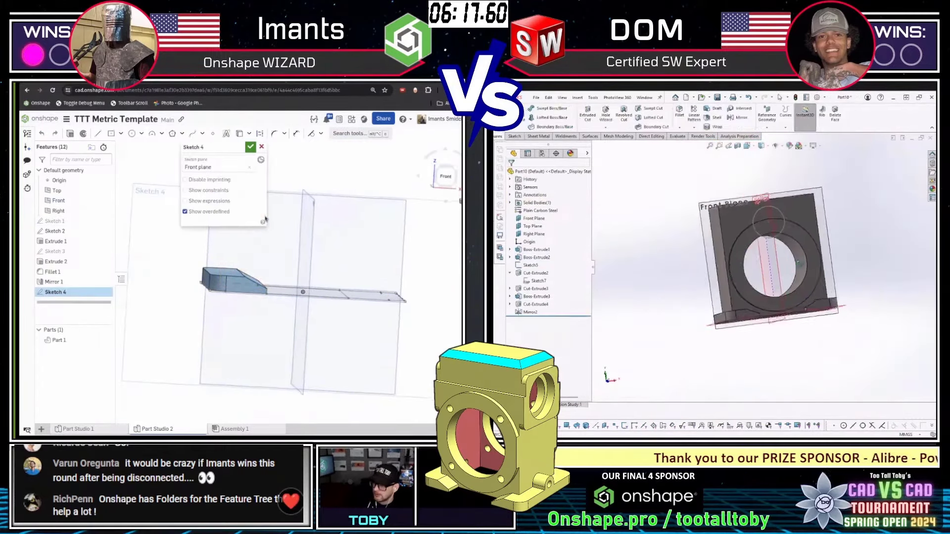
# Sketch a centred rectangle 116 mm wide on Onshape's Front plane in Sketch 4 and start a sketch on the SolidWorks round boss face.
pyautogui.press('n')
pyautogui.press('r')
pyautogui.scroll(-2, 798, 263)
pyautogui.click(298, 215)
pyautogui.click(791, 252)
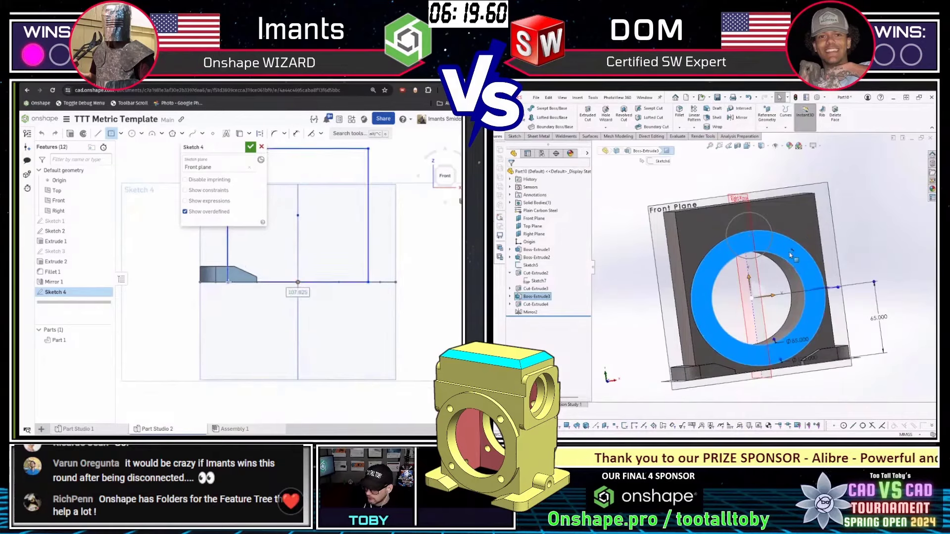
pyautogui.click(228, 281)
pyautogui.moveTo(268, 250); pyautogui.dragTo(269, 285, button='middle')
pyautogui.press('s')
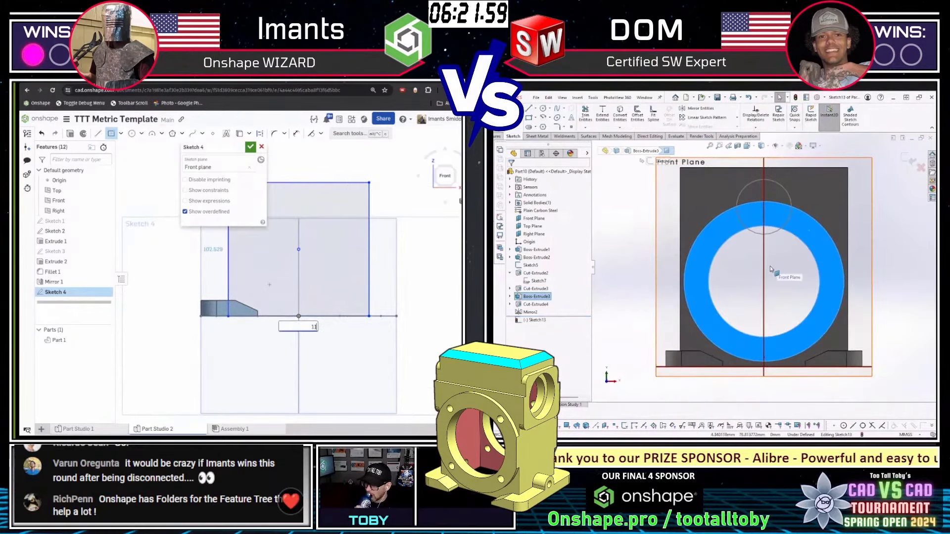
pyautogui.scroll(-3, 767, 261)
pyautogui.write('6')
pyautogui.press('Return')
# Sketch a 103 mm diameter circle centred on the SolidWorks bore and begin sizing a circle inside the Onshape rectangle.
pyautogui.press('c')
pyautogui.moveTo(252, 256); pyautogui.dragTo(255, 299, button='middle')
pyautogui.click(760, 298)
pyautogui.scroll(-2, 325, 280)
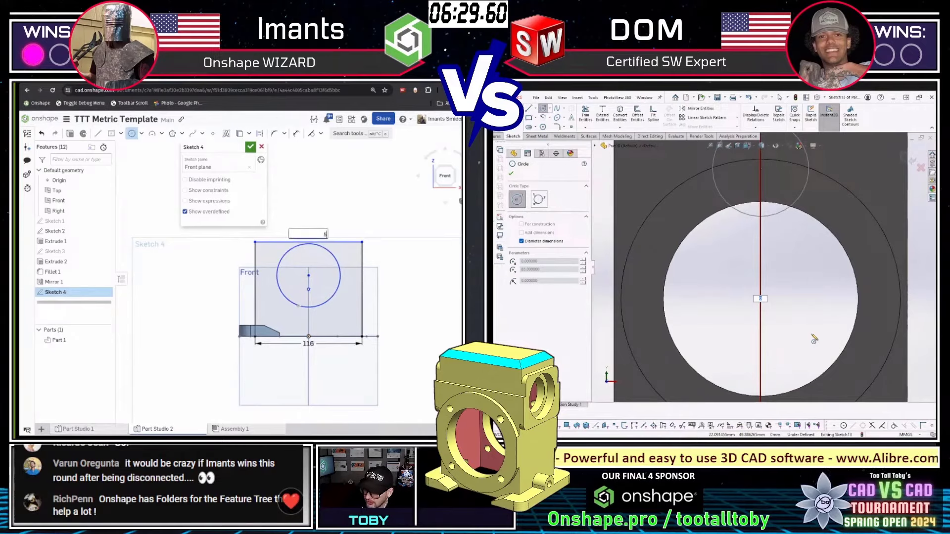
pyautogui.write('103')
pyautogui.press('Return')
pyautogui.press('Escape')
pyautogui.scroll(2, 821, 285)
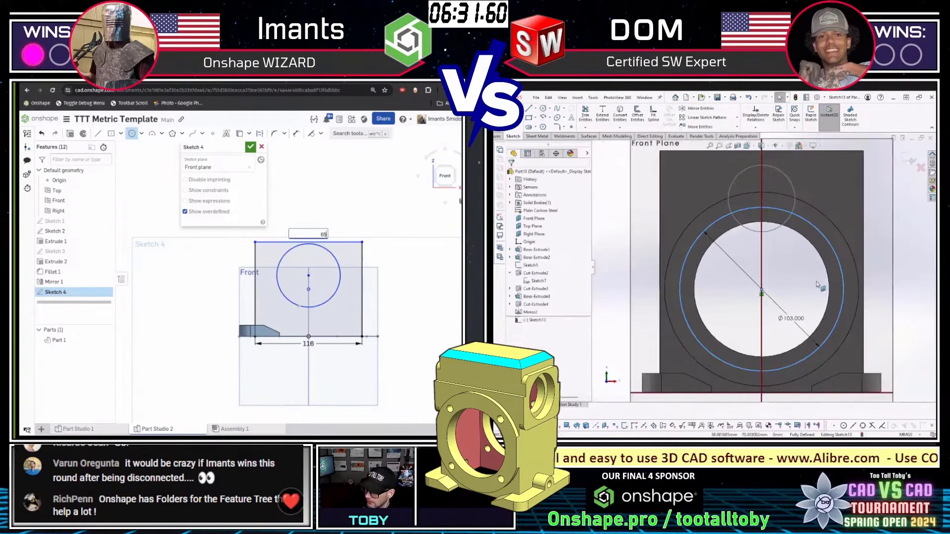
# Draw a sloped construction line upward from the SolidWorks bore centre and set the Onshape circle's diameter to 85 mm.
pyautogui.scroll(-1, 806, 277)
pyautogui.press('l')
pyautogui.click(751, 297)
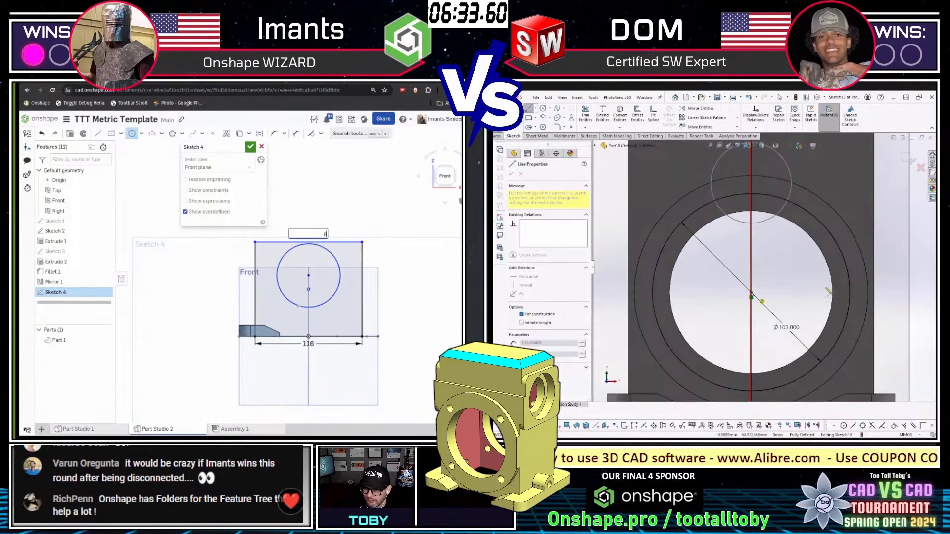
pyautogui.press('Return')
pyautogui.press('m')
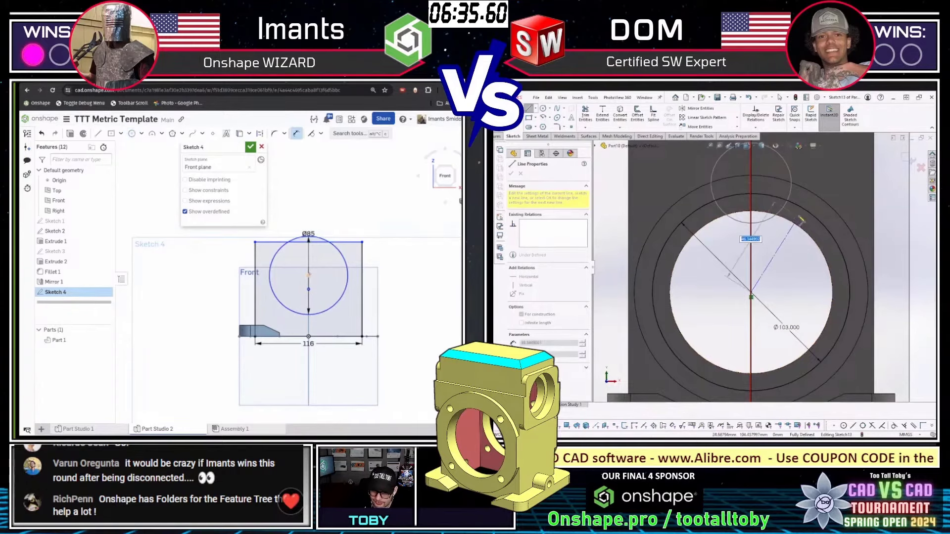
pyautogui.click(308, 276)
pyautogui.click(801, 219)
pyautogui.press('Escape')
# Place Onshape's circle centre 65 mm above the rectangle's base and set the SolidWorks construction line at 45° to the vertical centreline.
pyautogui.click(317, 336)
pyautogui.press('d')
pyautogui.click(403, 309)
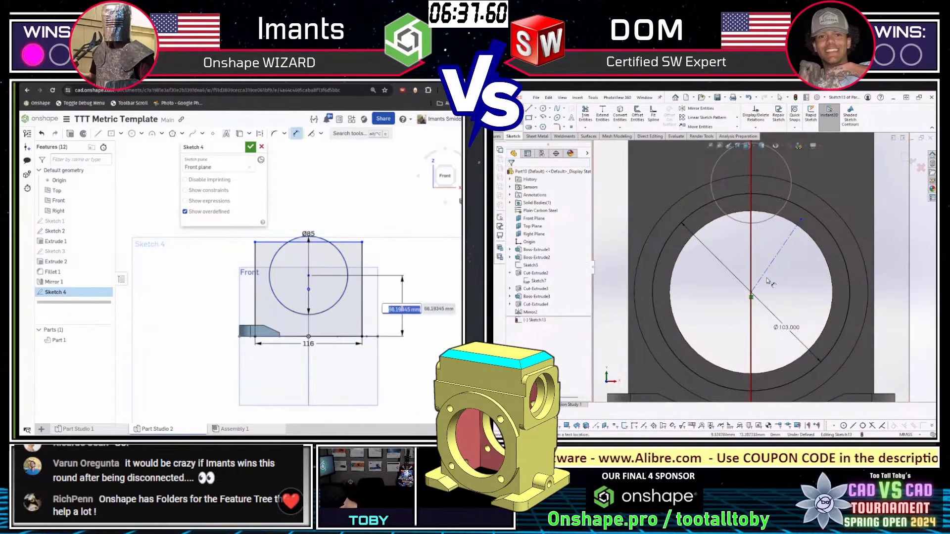
pyautogui.click(765, 272)
pyautogui.click(753, 264)
pyautogui.press('BackSpace')
pyautogui.click(774, 258)
pyautogui.press('Escape')
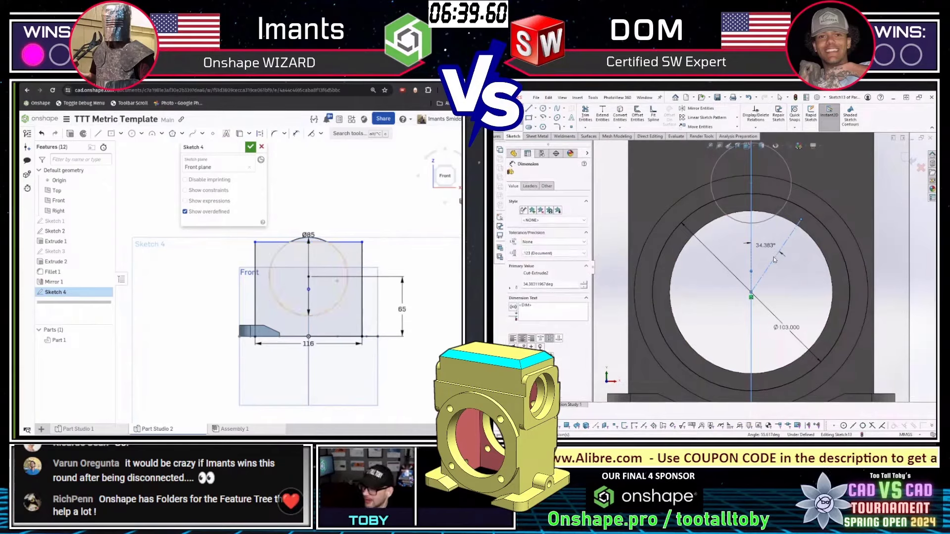
pyautogui.write('45')
pyautogui.press('Return')
# Raise the rectangle's top edge in Onshape and attach the SolidWorks construction line's free end to the 103 mm circle.
pyautogui.moveTo(362, 242); pyautogui.dragTo(361, 197)
pyautogui.click(811, 216)
pyautogui.press('c')
pyautogui.press('Escape')
pyautogui.scroll(-1, 360, 202)
pyautogui.click(815, 218)
pyautogui.click(887, 194)
pyautogui.scroll(1, 350, 240)
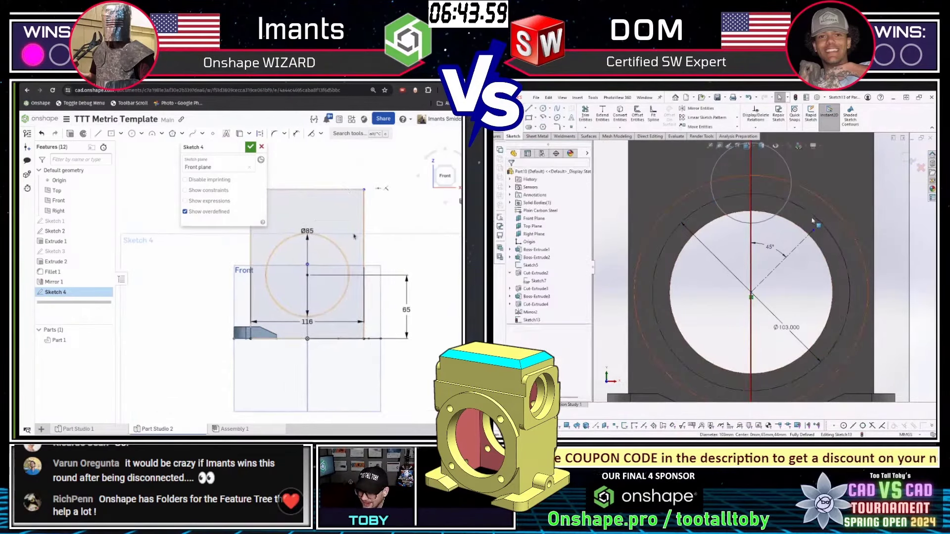
pyautogui.moveTo(350, 240)
pyautogui.mouseDown(button='middle')
pyautogui.moveTo(334, 260)
pyautogui.moveTo(348, 242)
pyautogui.mouseUp(button='middle')
pyautogui.click(814, 230)
pyautogui.keyDown('ctrl'); pyautogui.click(823, 227); pyautogui.keyUp('ctrl')
pyautogui.click(823, 232)
# Sketch a 9 mm diameter circle at the SolidWorks construction line's end and start a larger concentric circle in Onshape.
pyautogui.press('c')
pyautogui.click(820, 224)
pyautogui.press('c')
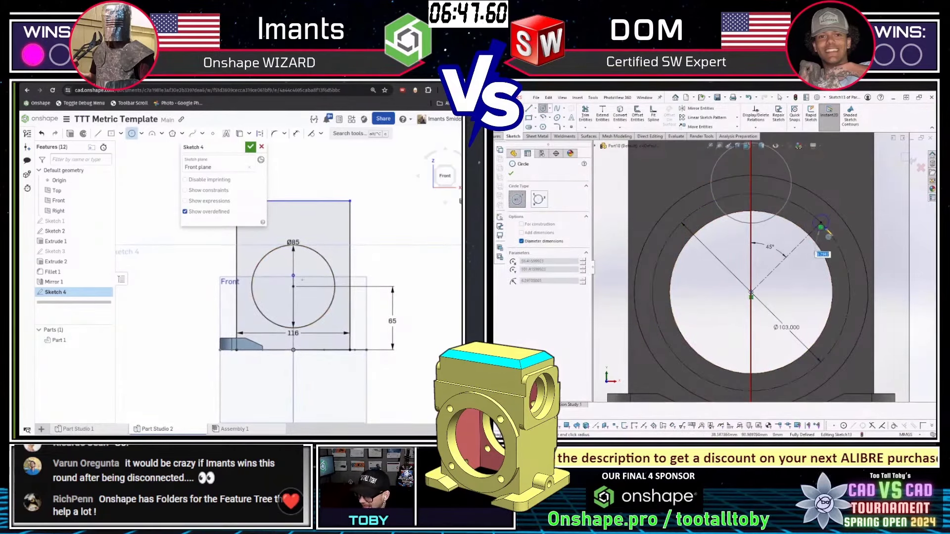
pyautogui.press('Return')
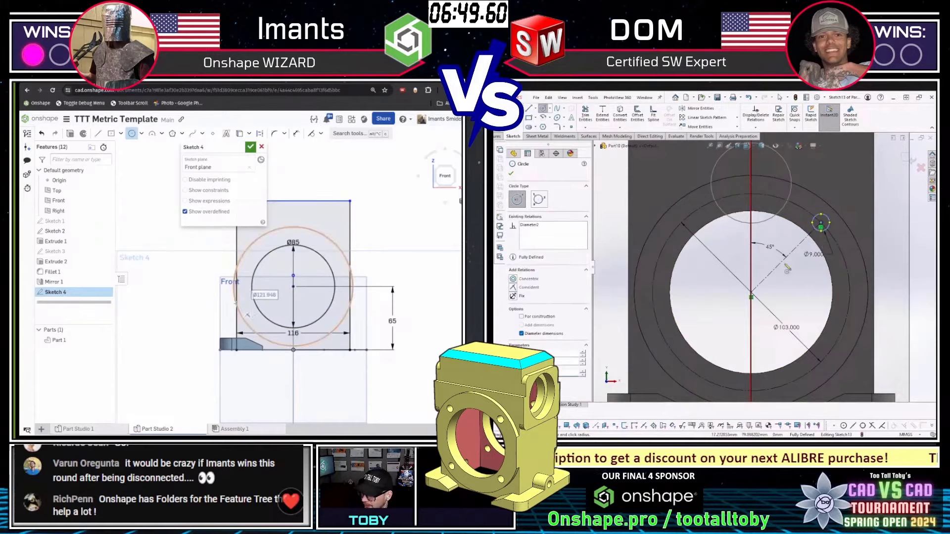
pyautogui.press('Escape')
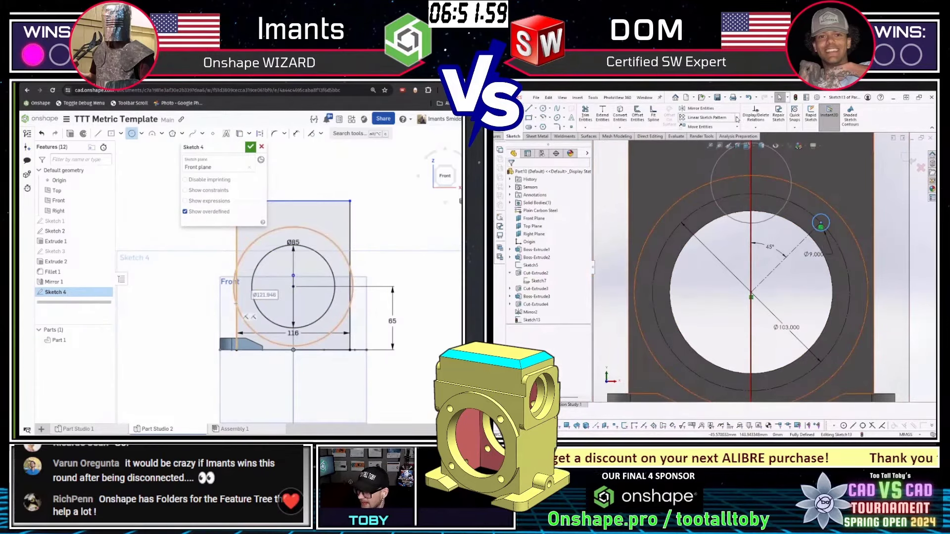
# Pattern four instances of the 9 mm circle around the SolidWorks bore centre and set Onshape's outer circle to 122 mm diameter.
pyautogui.click(736, 119)
pyautogui.click(707, 136)
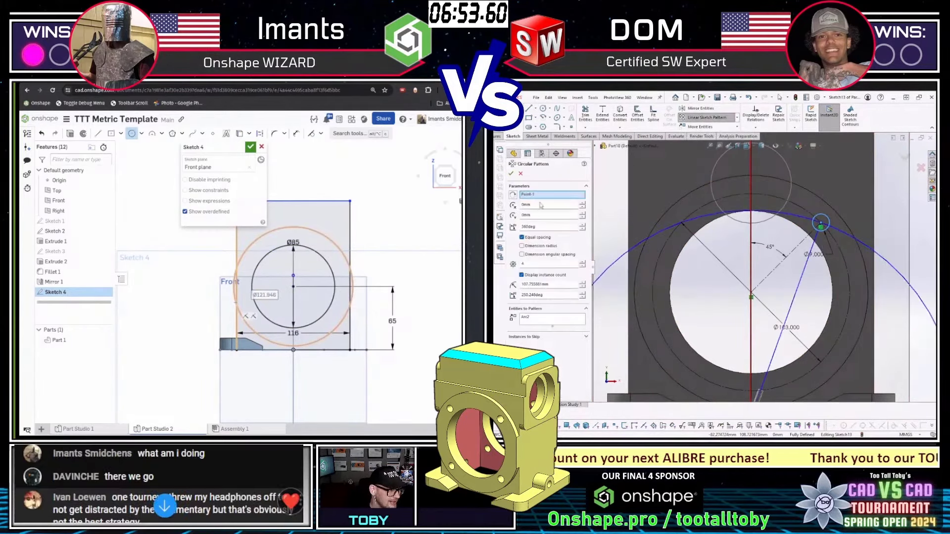
pyautogui.write('122')
pyautogui.click(751, 292)
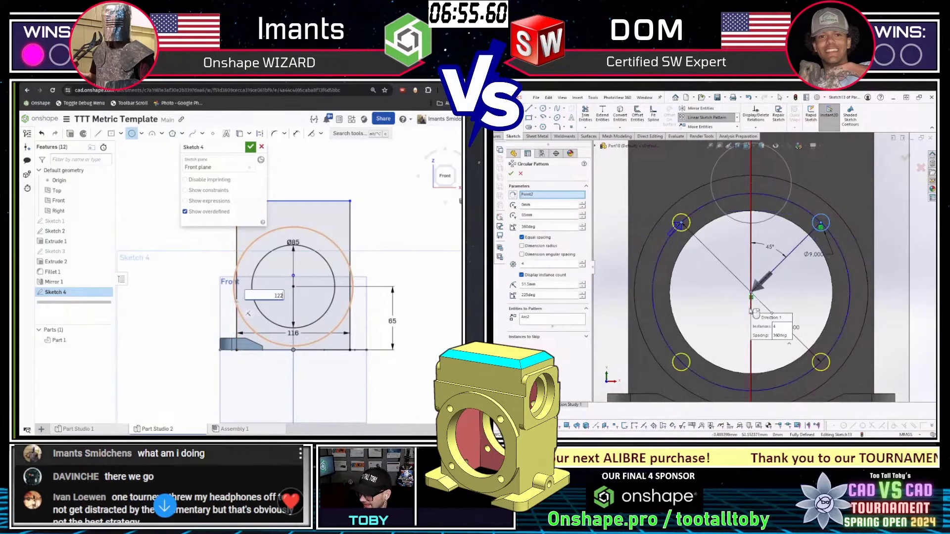
pyautogui.press('Return')
pyautogui.press('f')
pyautogui.press('Return')
# Cut the four patterned holes into the SolidWorks boss and sketch a concentric 103 mm diameter construction circle in Onshape.
pyautogui.press('e')
pyautogui.press('f')
pyautogui.press('q')
pyautogui.click(294, 286)
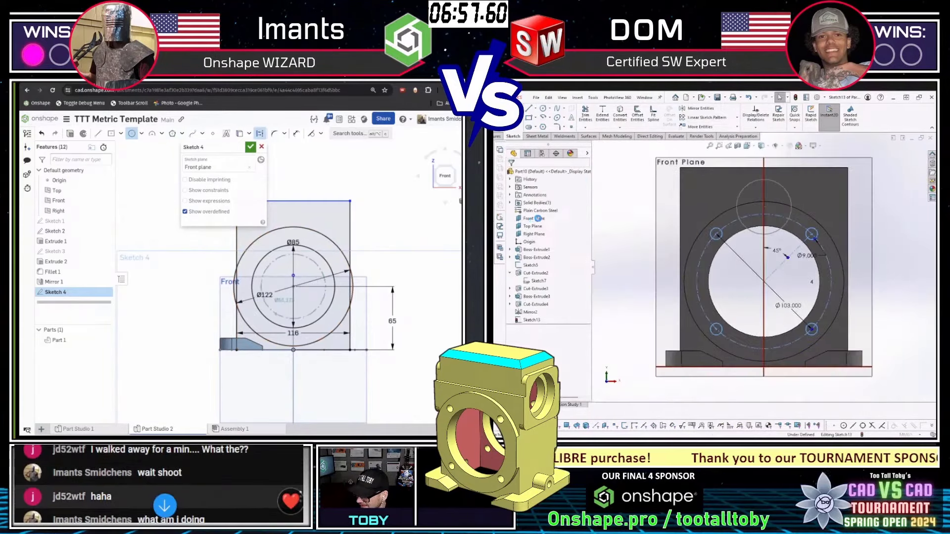
pyautogui.click(540, 218)
pyautogui.click(535, 230)
pyautogui.press('Return')
pyautogui.click(275, 314)
pyautogui.scroll(4, 679, 240)
pyautogui.moveTo(680, 240); pyautogui.dragTo(683, 284, button='middle')
pyautogui.scroll(-4, 784, 237)
pyautogui.write('103')
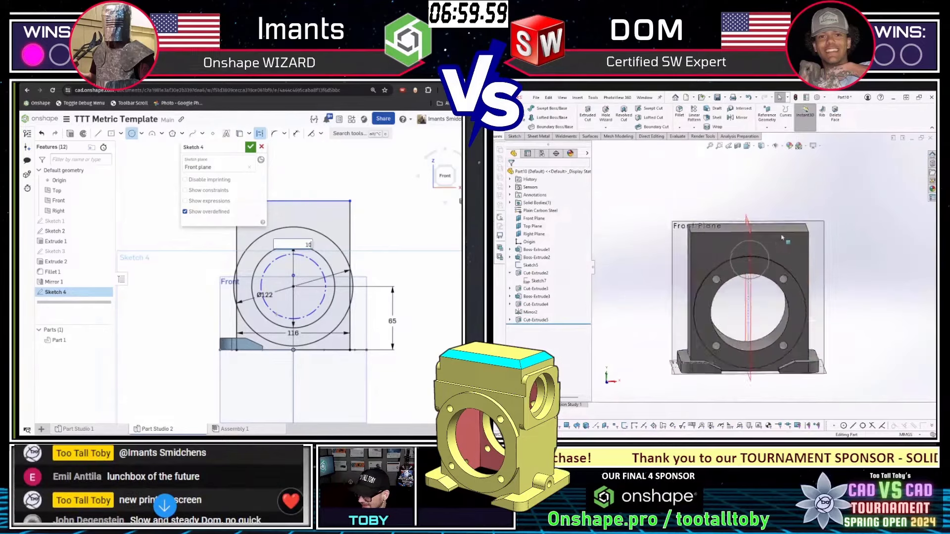
pyautogui.press('Return')
# Inspect the drilled boss and the main body's dimensions in SolidWorks and lower the rectangle's top edge in Onshape.
pyautogui.scroll(-3, 762, 277)
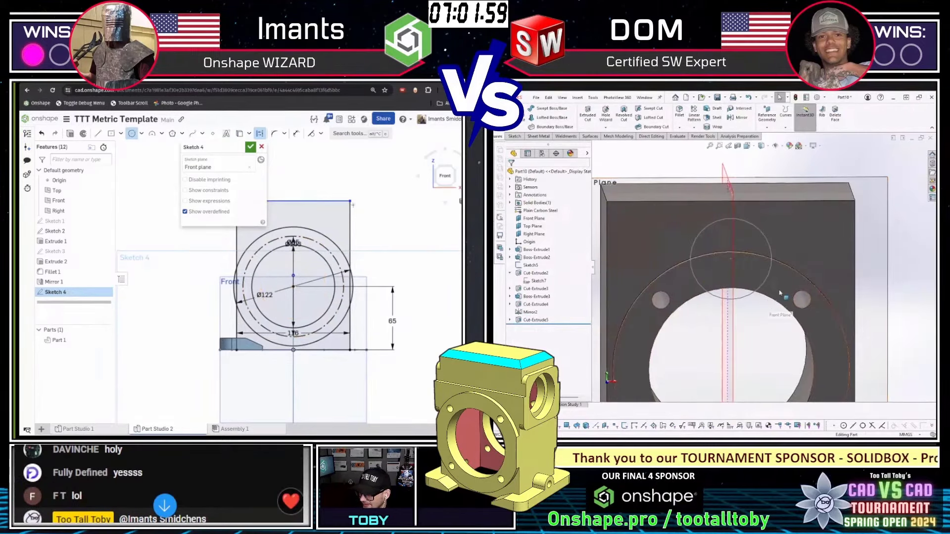
pyautogui.click(789, 277)
pyautogui.press('Escape')
pyautogui.moveTo(789, 277); pyautogui.dragTo(916, 192, button='middle')
pyautogui.moveTo(350, 201); pyautogui.dragTo(352, 226)
pyautogui.moveTo(915, 192); pyautogui.dragTo(771, 267, button='middle')
pyautogui.scroll(3, 703, 337)
pyautogui.click(703, 338)
pyautogui.scroll(-1, 795, 256)
pyautogui.scroll(-2, 797, 260)
pyautogui.doubleClick(757, 250)
# Dimension the Onshape rectangle's height as 122 mm and open that dimension for editing.
pyautogui.press('d')
pyautogui.scroll(2, 771, 267)
pyautogui.click(350, 247)
pyautogui.scroll(-1, 765, 283)
pyautogui.click(369, 249)
pyautogui.scroll(-2, 765, 283)
pyautogui.write('122')
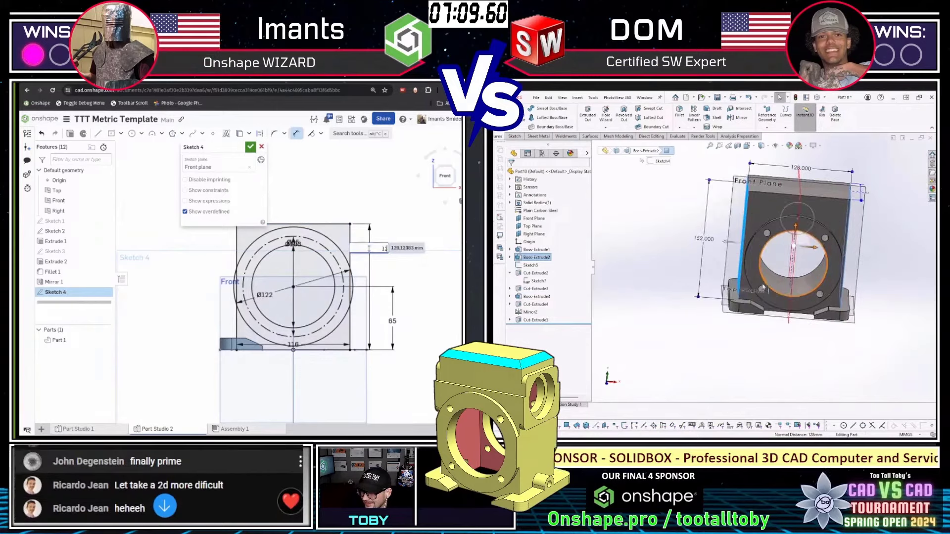
pyautogui.press('Return')
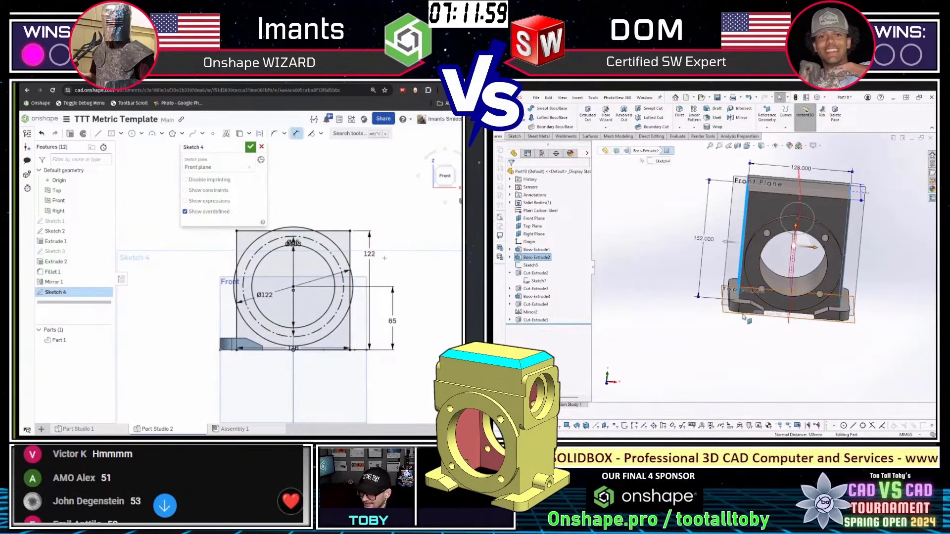
pyautogui.doubleClick(370, 253)
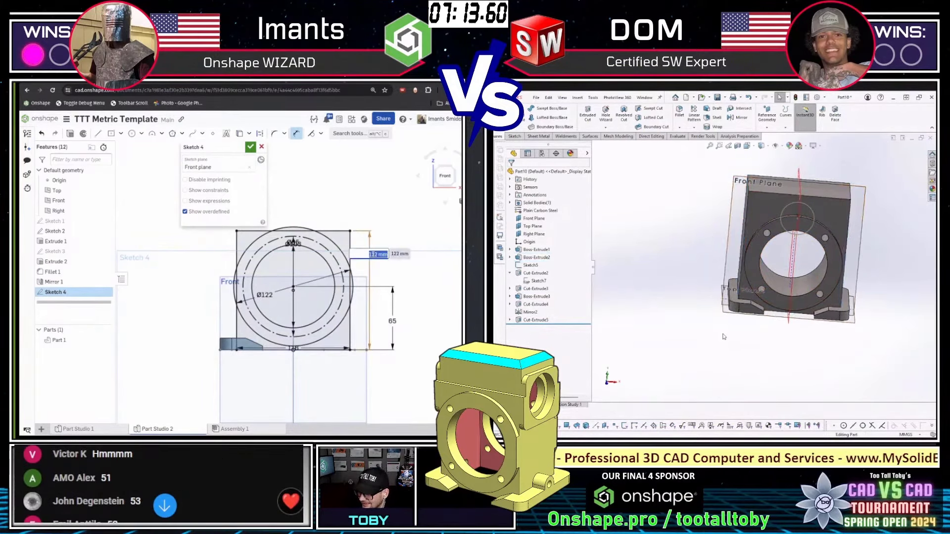
# Sketch a narrow vertical strip along the side edge of the SolidWorks body's front face and raise the Onshape rectangle's top edge.
pyautogui.click(770, 233)
pyautogui.click(770, 214)
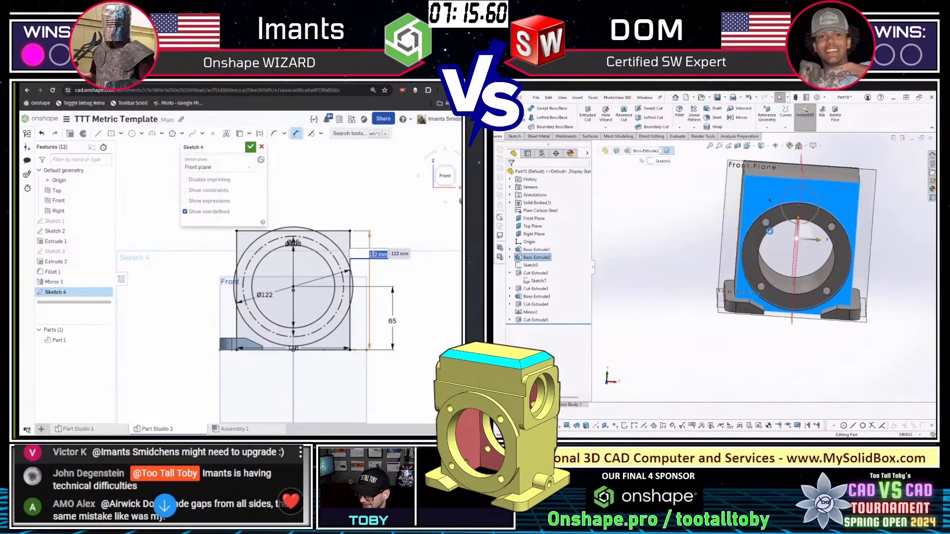
pyautogui.press('l')
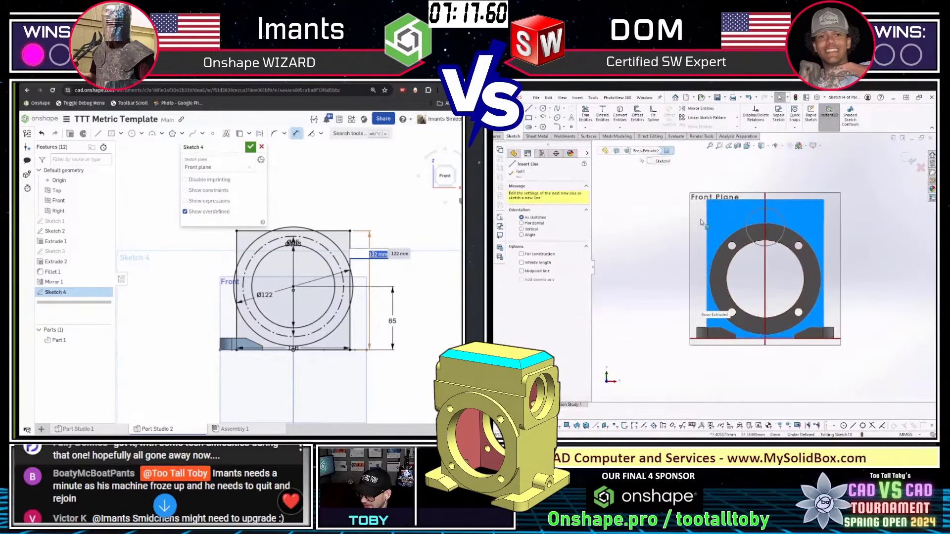
pyautogui.scroll(-3, 712, 238)
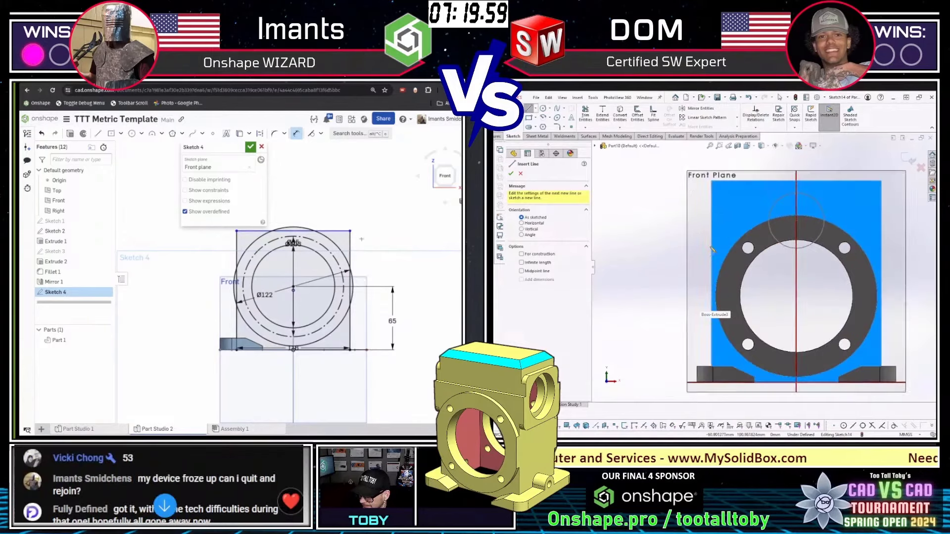
pyautogui.moveTo(349, 231); pyautogui.dragTo(354, 217)
pyautogui.click(712, 258)
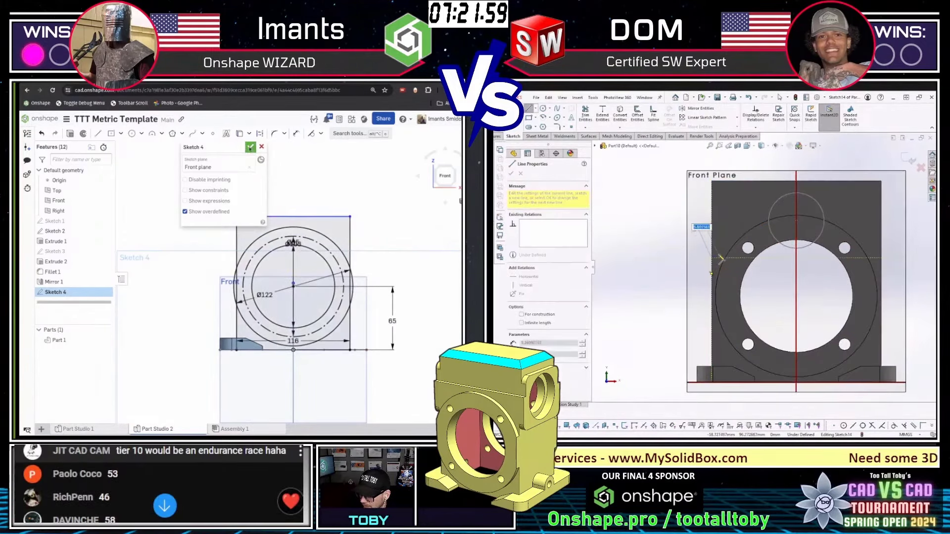
pyautogui.click(719, 259)
pyautogui.scroll(-1, 716, 381)
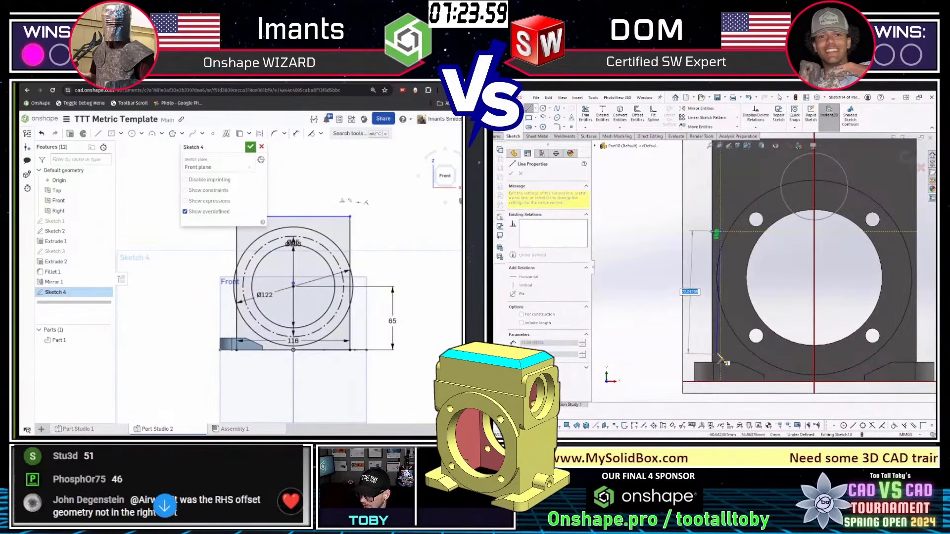
pyautogui.scroll(-2, 721, 352)
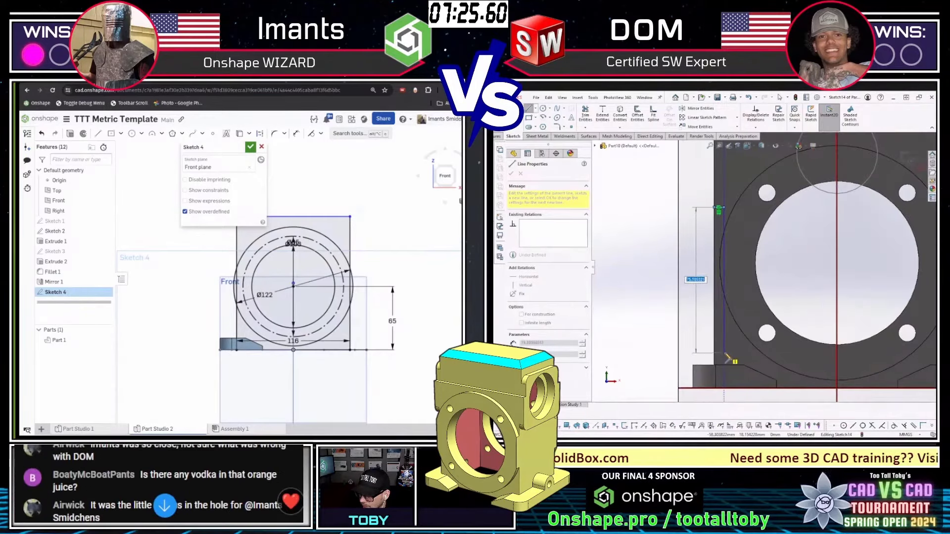
pyautogui.click(719, 353)
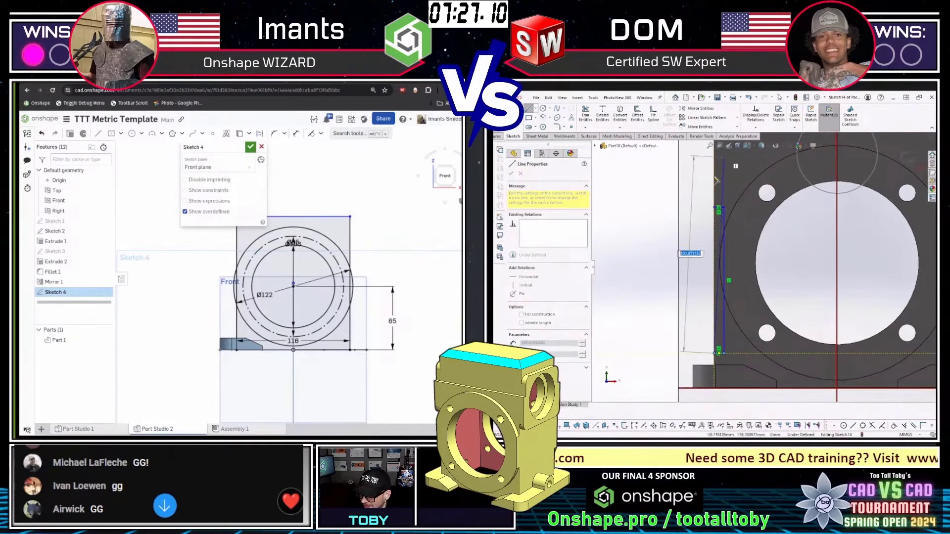
pyautogui.click(714, 208)
pyautogui.press('Escape')
# Mirror the narrow strip profile about the vertical centreline in SolidWorks and finish Sketch 4 in Onshape.
pyautogui.scroll(4, 727, 237)
pyautogui.moveTo(731, 230); pyautogui.dragTo(753, 312)
pyautogui.click(747, 261)
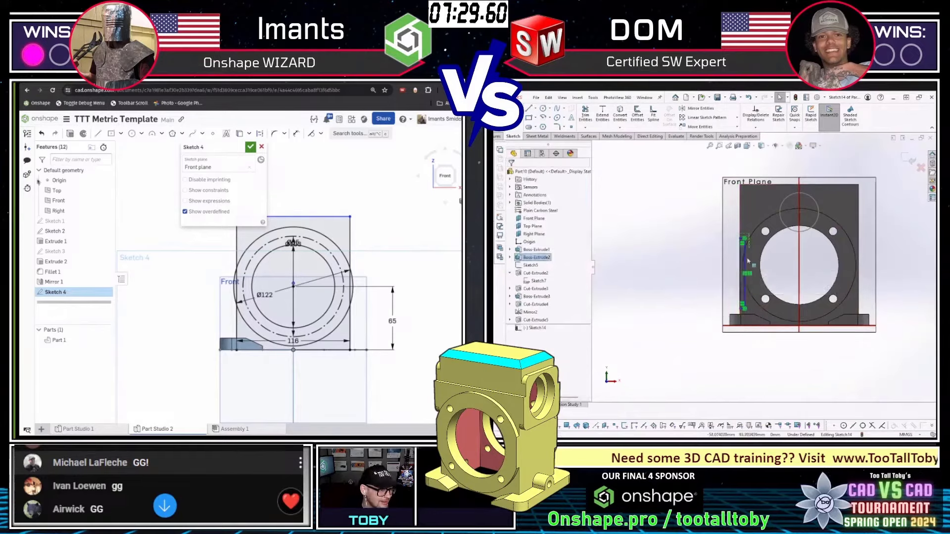
pyautogui.moveTo(717, 231); pyautogui.dragTo(750, 348)
pyautogui.click(250, 147)
pyautogui.keyDown('ctrl'); pyautogui.click(800, 281); pyautogui.keyUp('ctrl')
pyautogui.press('m')
# Set the distance between the two strips' inner lines to 116 mm in SolidWorks and start a part mirror in Onshape.
pyautogui.moveTo(799, 281); pyautogui.dragTo(768, 355, button='right')
pyautogui.click(241, 330)
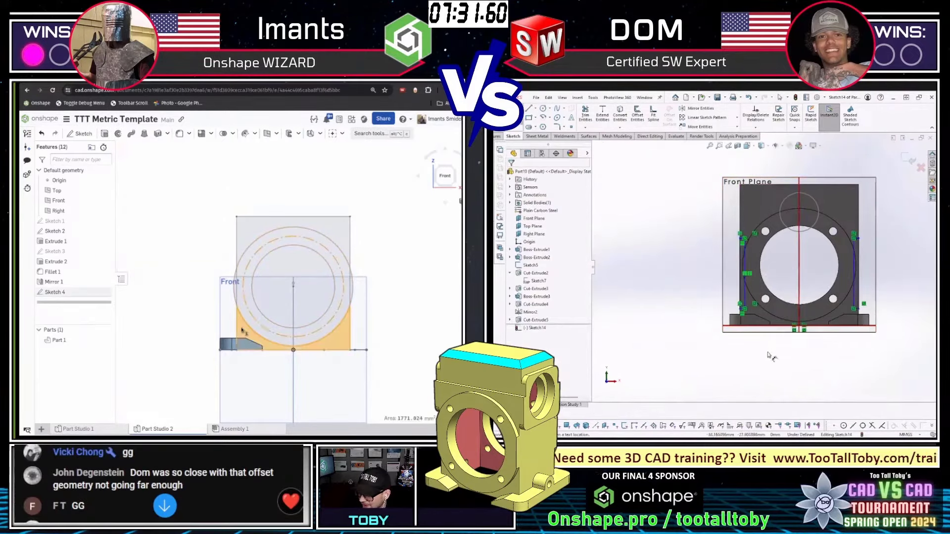
pyautogui.click(745, 283)
pyautogui.press('space')
pyautogui.hotkey('alt', 'c')
pyautogui.write('mi')
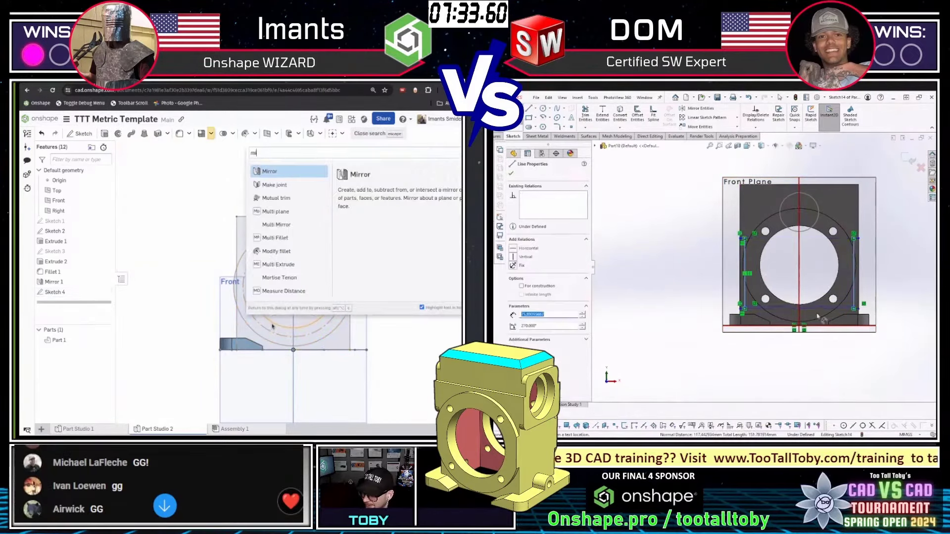
pyautogui.click(796, 356)
pyautogui.press('Return')
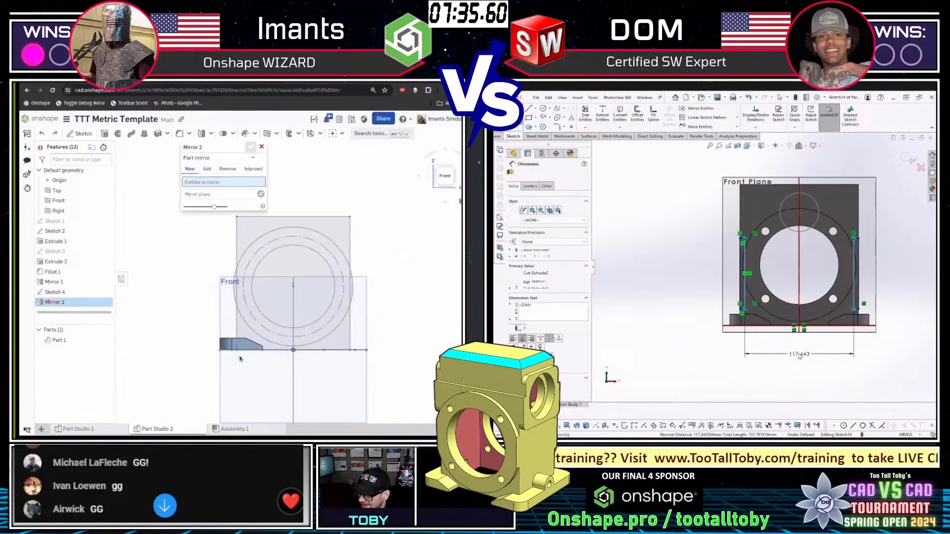
pyautogui.write('116')
pyautogui.press('Return')
# Mirror the foot, Part 1, about the Right plane in Onshape.
pyautogui.click(227, 201)
pyautogui.scroll(-4, 757, 286)
pyautogui.click(296, 381)
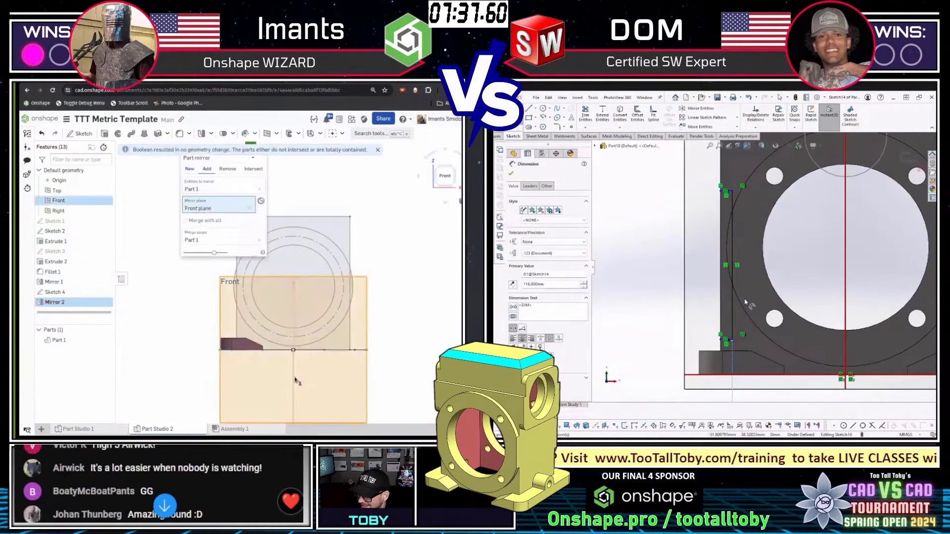
pyautogui.click(295, 380)
pyautogui.scroll(-2, 745, 297)
pyautogui.click(296, 379)
pyautogui.press('Return')
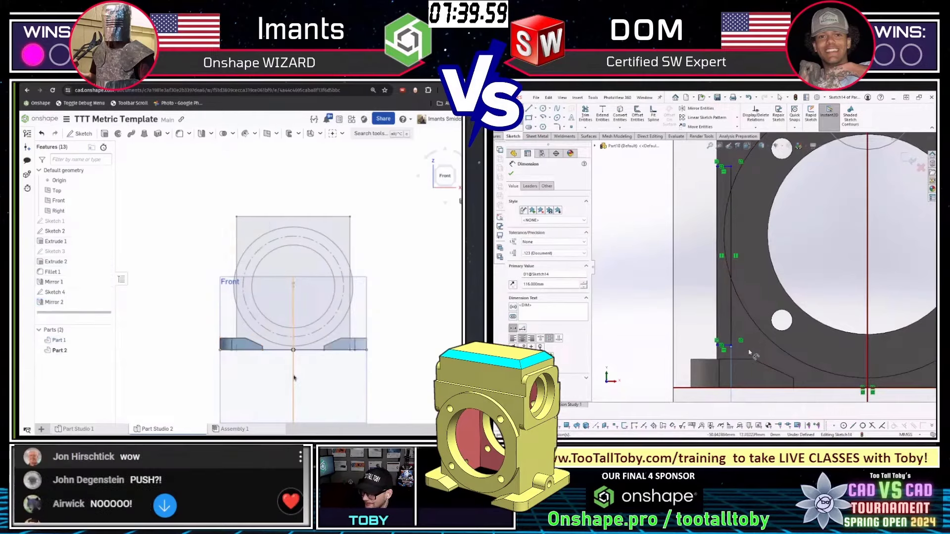
# Create a new Onshape sketch on the lower face region of Sketch 4 and pick the end points of the SolidWorks side strip.
pyautogui.scroll(3, 747, 349)
pyautogui.press('Escape')
pyautogui.click(242, 326)
pyautogui.click(742, 311)
pyautogui.hotkey('shift', 's')
pyautogui.click(744, 209)
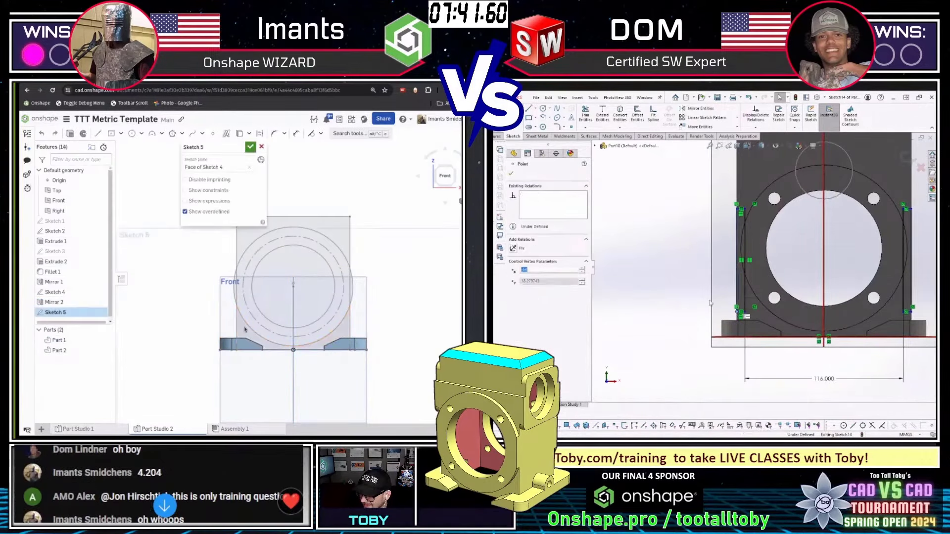
pyautogui.press('Escape')
pyautogui.scroll(-2, 744, 236)
pyautogui.scroll(4, 771, 280)
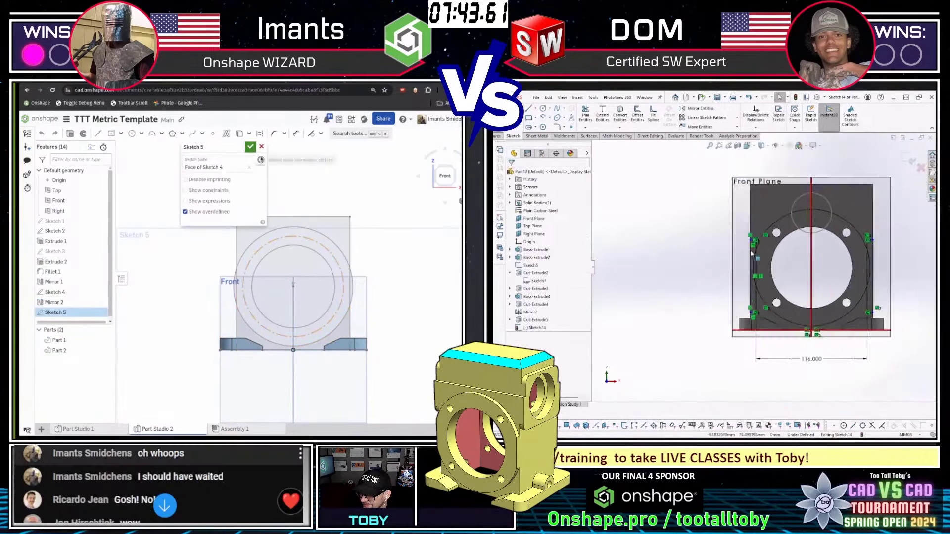
# Cancel the new sketch in Onshape and try to extrude two regions of Sketch 4.
pyautogui.click(261, 147)
pyautogui.moveTo(747, 202)
pyautogui.mouseDown(button='middle')
pyautogui.moveTo(773, 206)
pyautogui.moveTo(762, 228)
pyautogui.moveTo(750, 213)
pyautogui.mouseUp(button='middle')
pyautogui.hotkey('shift', 'e')
pyautogui.click(240, 328)
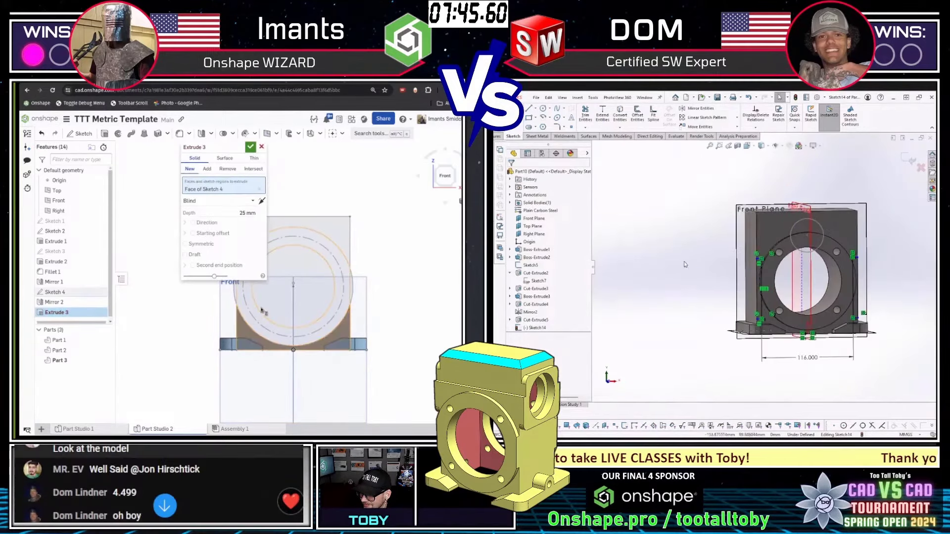
pyautogui.click(261, 316)
pyautogui.moveTo(276, 308); pyautogui.dragTo(296, 352, button='middle')
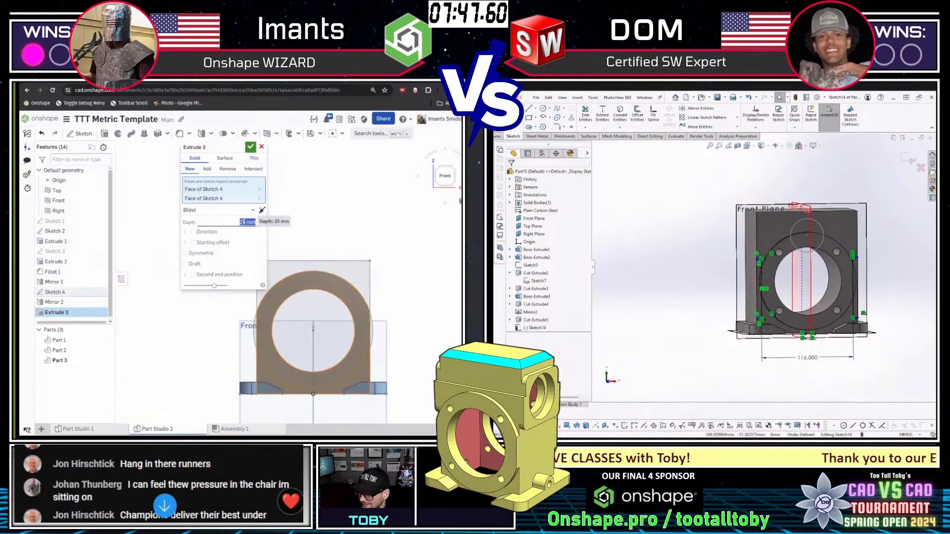
pyautogui.scroll(-2, 776, 289)
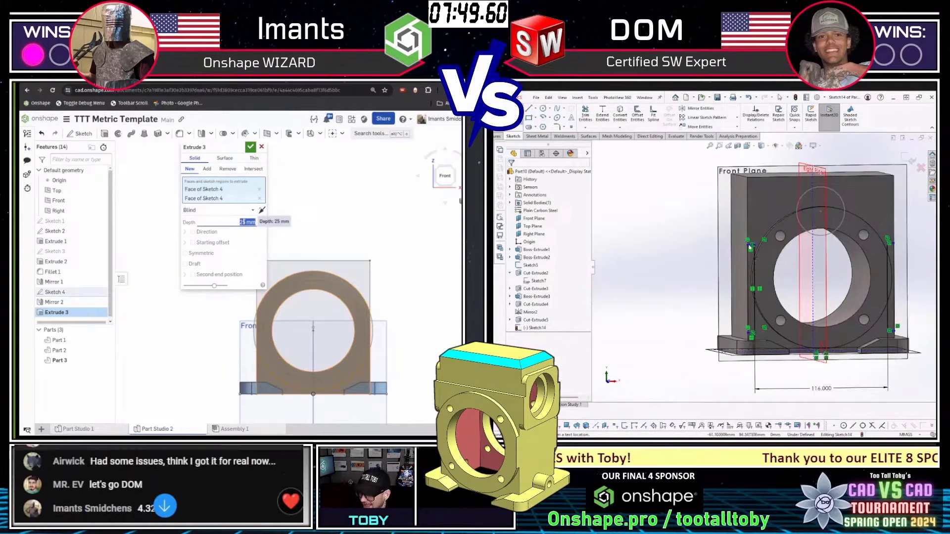
# Set the height from the base line to the side strip's upper end to 90 mm in SolidWorks.
pyautogui.click(755, 344)
pyautogui.click(747, 357)
pyautogui.click(676, 300)
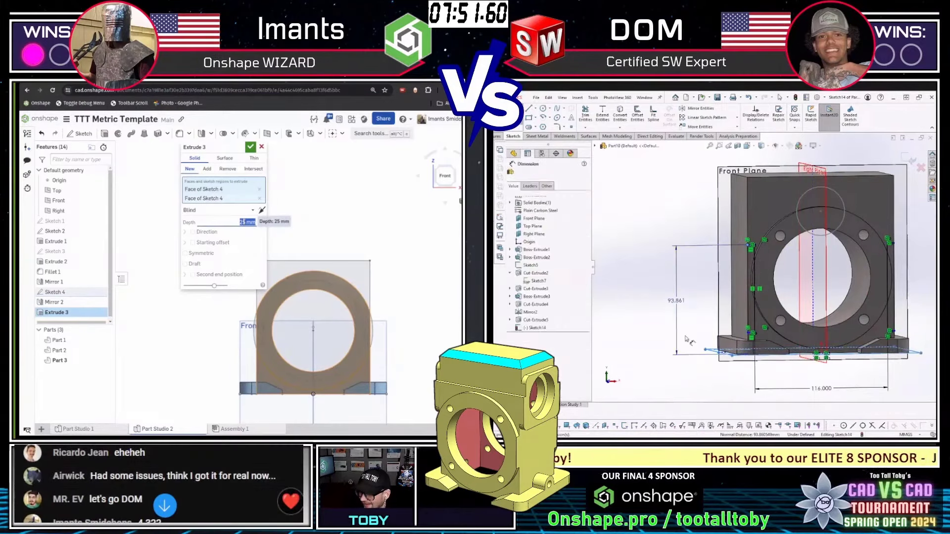
pyautogui.write('90')
pyautogui.press('Return')
# Cut the two side strips through the housing in SolidWorks.
pyautogui.scroll(3, 760, 262)
pyautogui.hotkey('ctrl', '8')
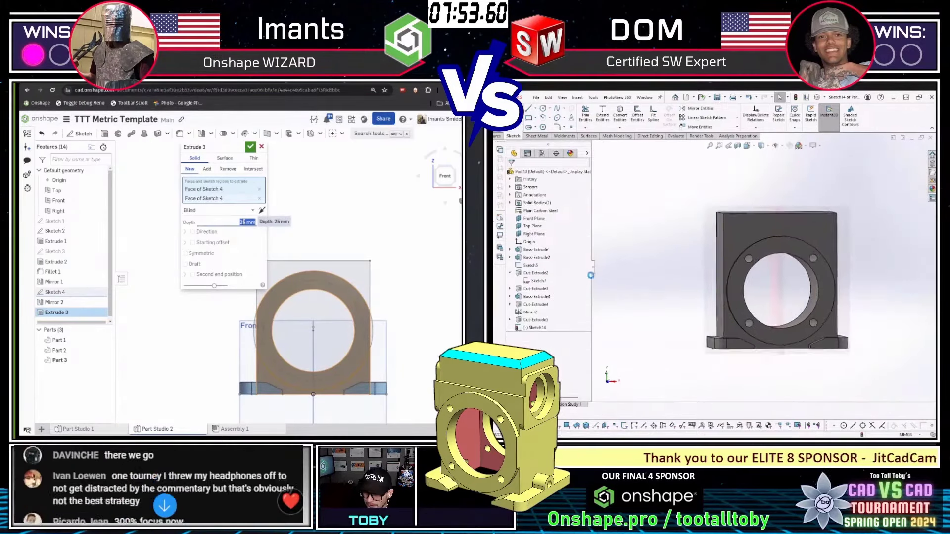
pyautogui.click(500, 257)
pyautogui.press('Return')
# Edit the side strip cut in SolidWorks and set its end condition to Through All - Both.
pyautogui.scroll(3, 642, 265)
pyautogui.moveTo(643, 265); pyautogui.dragTo(725, 270, button='middle')
pyautogui.scroll(-8, 728, 269)
pyautogui.click(730, 270)
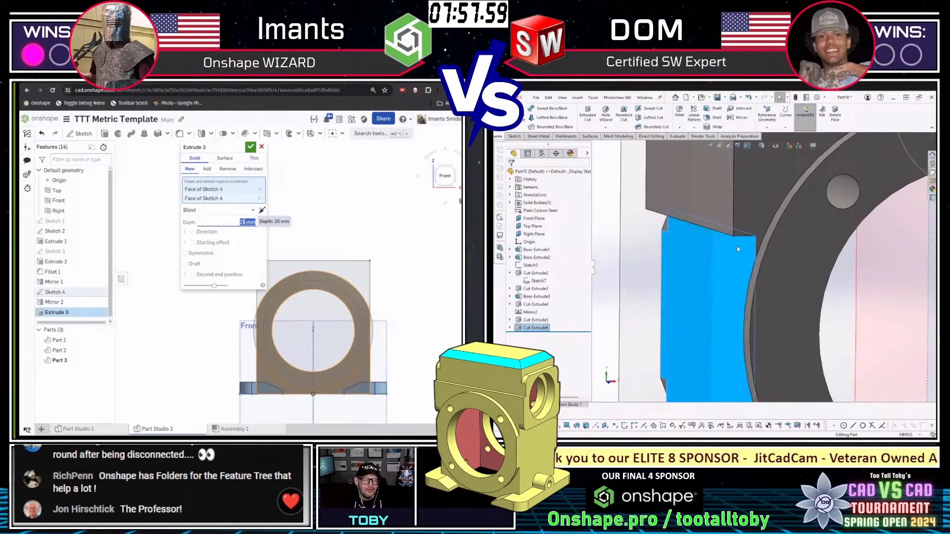
pyautogui.click(737, 249)
pyautogui.click(537, 216)
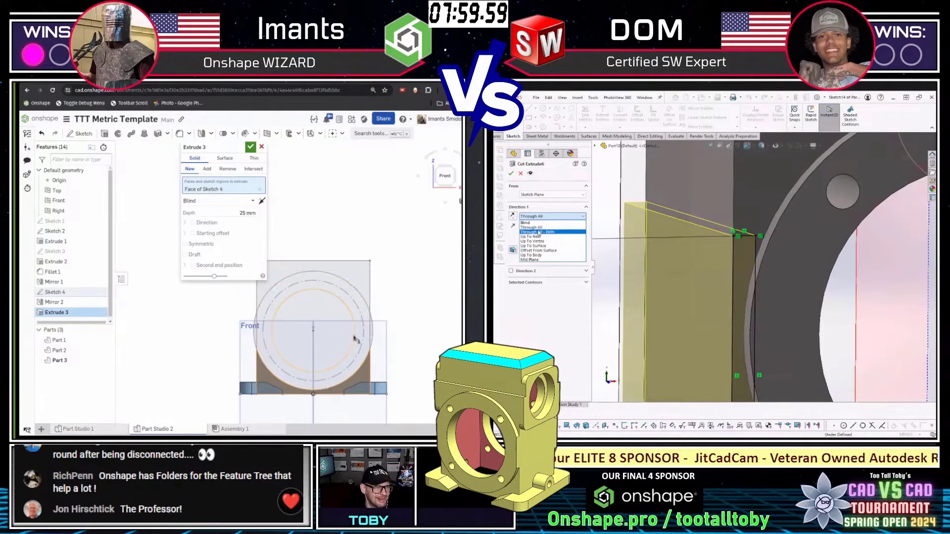
pyautogui.click(538, 232)
pyautogui.press('Return')
pyautogui.scroll(6, 706, 275)
pyautogui.moveTo(720, 244); pyautogui.dragTo(790, 211, button='middle')
pyautogui.click(790, 211)
pyautogui.press('s')
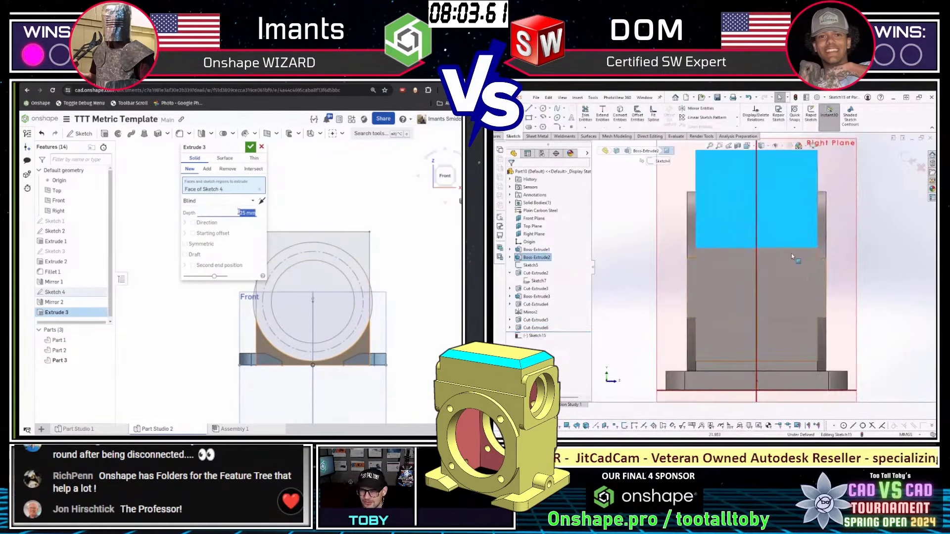
pyautogui.scroll(-2, 781, 268)
pyautogui.press('a')
pyautogui.scroll(-3, 695, 196)
pyautogui.hotkey('ctrl', 'q')
pyautogui.scroll(4, 702, 218)
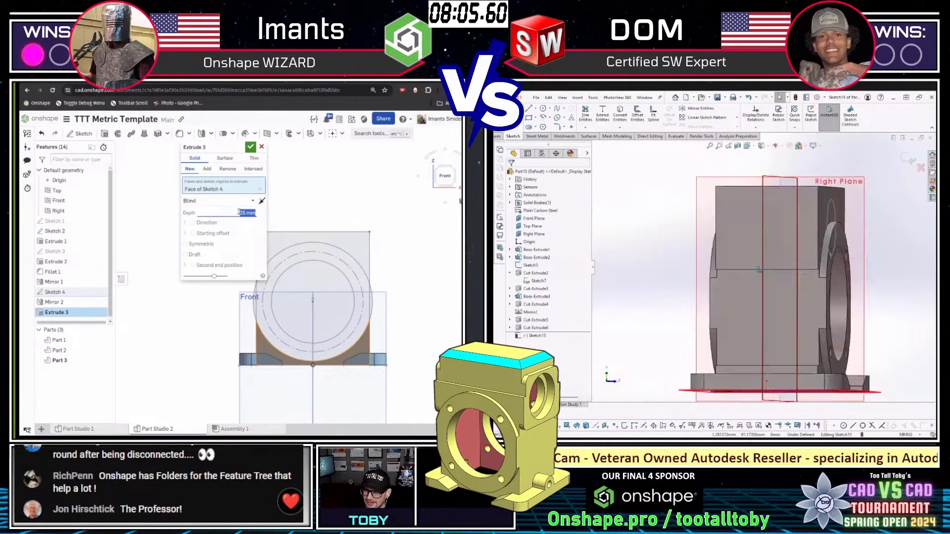
pyautogui.moveTo(695, 223); pyautogui.dragTo(633, 241, button='middle')
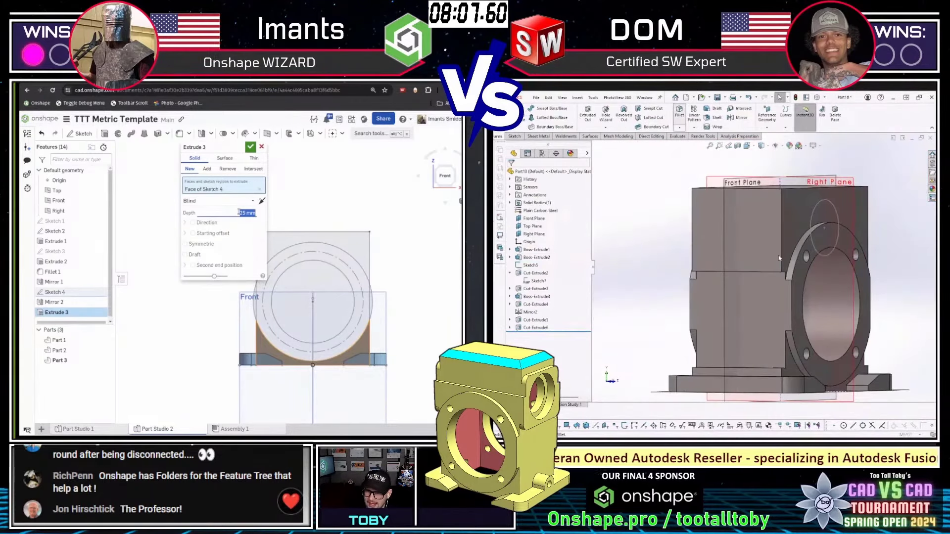
# Fillet two lower corner edges of the upper block to 8 mm in SolidWorks; cancel Onshape's extrude and start a sketch on its Right plane.
pyautogui.click(261, 147)
pyautogui.moveTo(301, 233); pyautogui.dragTo(267, 235, button='right')
pyautogui.scroll(-5, 789, 263)
pyautogui.click(788, 260)
pyautogui.write('8')
pyautogui.click(248, 288)
pyautogui.hotkey('shift', 's')
pyautogui.moveTo(786, 223)
pyautogui.mouseDown(button='middle')
pyautogui.moveTo(683, 329)
pyautogui.moveTo(641, 292)
pyautogui.mouseUp(button='middle')
pyautogui.click(638, 288)
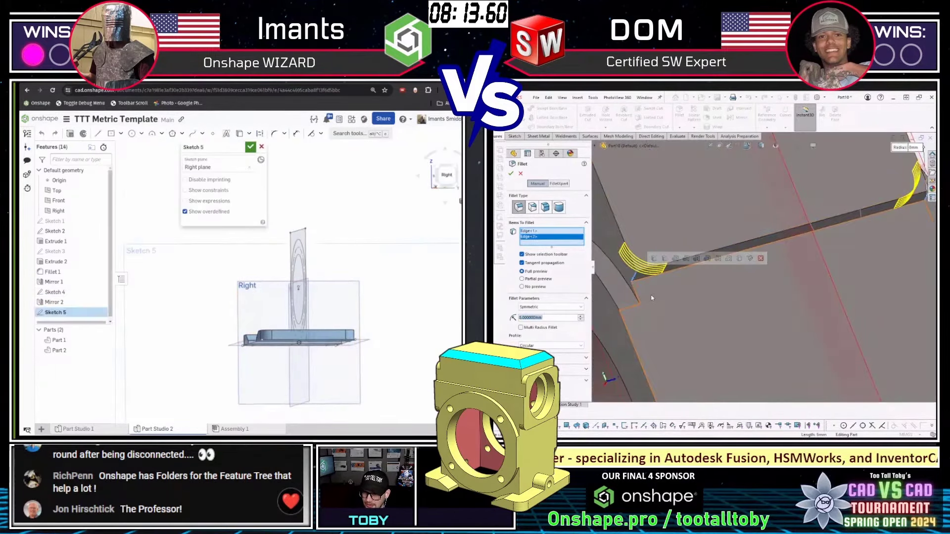
pyautogui.press('Return')
# Edit the fillet in SolidWorks to add the two matching corner edges on the opposite side of the upper block.
pyautogui.scroll(5, 764, 267)
pyautogui.moveTo(852, 233); pyautogui.dragTo(772, 237, button='middle')
pyautogui.scroll(-5, 772, 236)
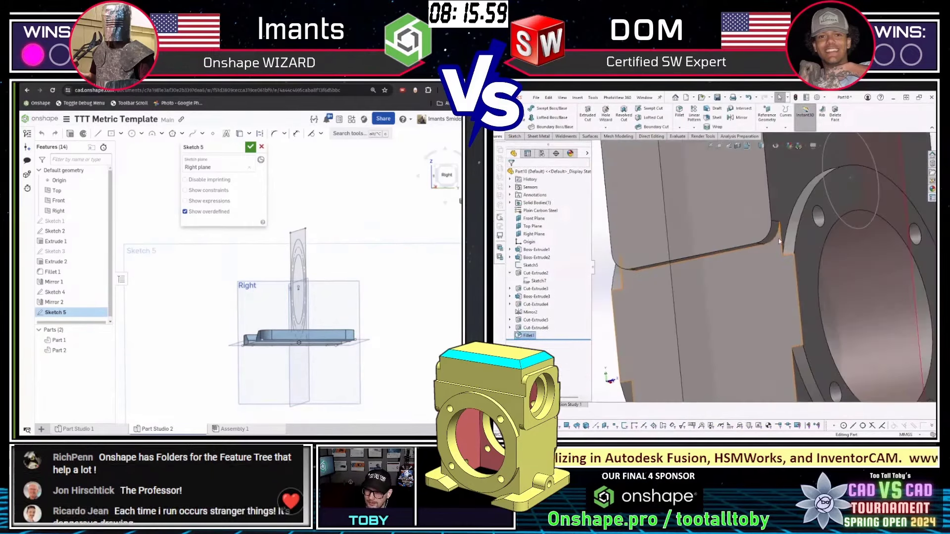
pyautogui.click(778, 237)
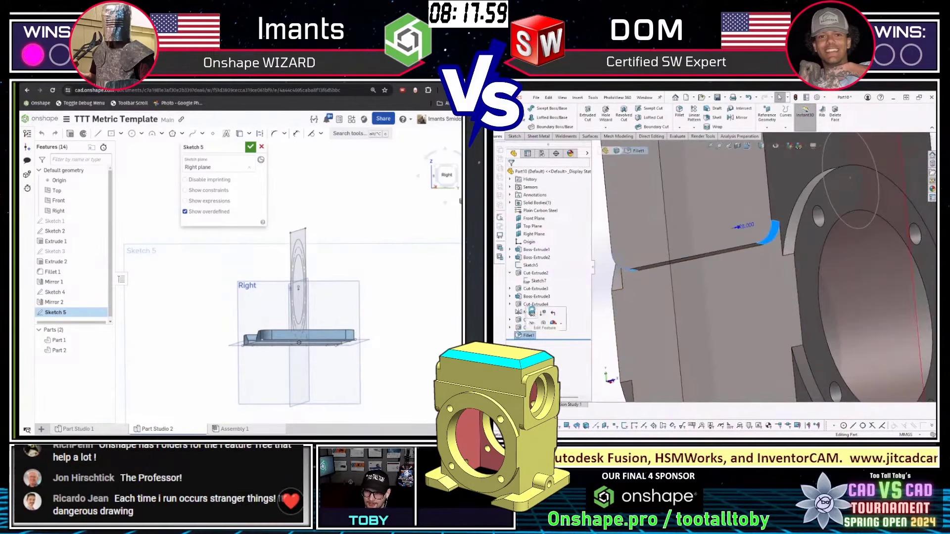
pyautogui.scroll(5, 789, 233)
pyautogui.moveTo(911, 248); pyautogui.dragTo(857, 250, button='middle')
pyautogui.scroll(-5, 856, 250)
pyautogui.moveTo(712, 284); pyautogui.dragTo(651, 294, button='middle')
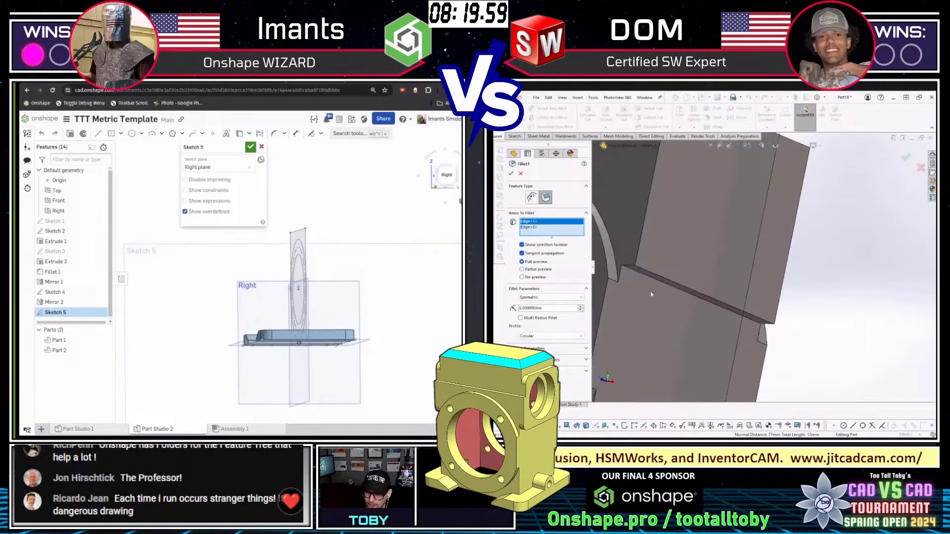
pyautogui.click(628, 268)
pyautogui.moveTo(821, 297); pyautogui.dragTo(762, 310, button='middle')
pyautogui.scroll(-3, 762, 309)
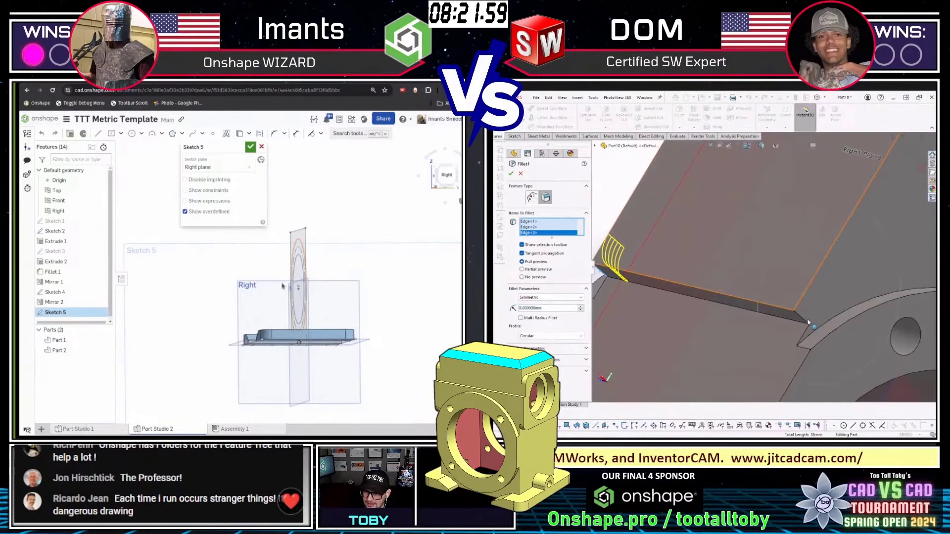
pyautogui.click(804, 324)
pyautogui.press('Return')
# Try an 88 mm wide centre rectangle on the Right plane in Onshape and select the upper side face in SolidWorks.
pyautogui.moveTo(293, 257); pyautogui.dragTo(287, 302, button='middle')
pyautogui.press('r')
pyautogui.scroll(7, 677, 252)
pyautogui.click(292, 281)
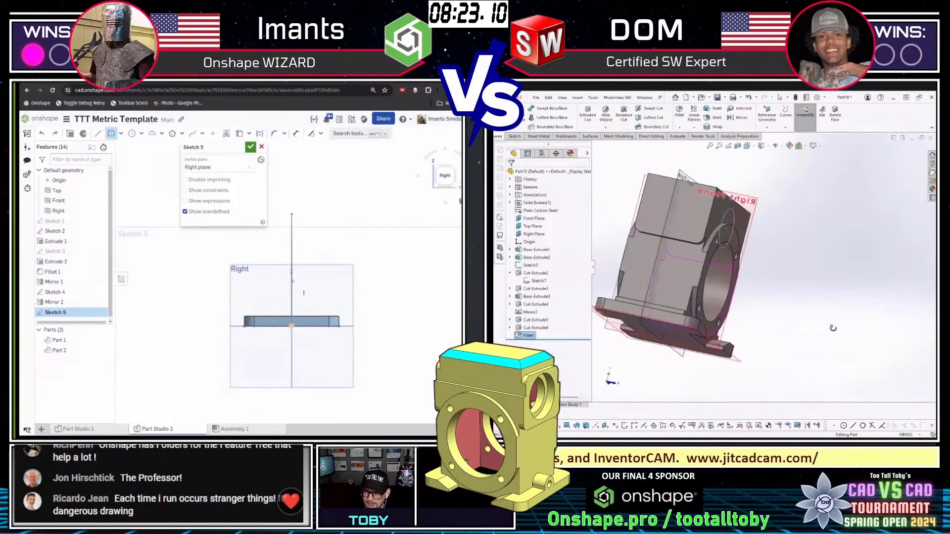
pyautogui.moveTo(631, 277); pyautogui.dragTo(658, 279, button='middle')
pyautogui.click(257, 326)
pyautogui.scroll(-2, 742, 227)
pyautogui.click(743, 223)
pyautogui.click(765, 200)
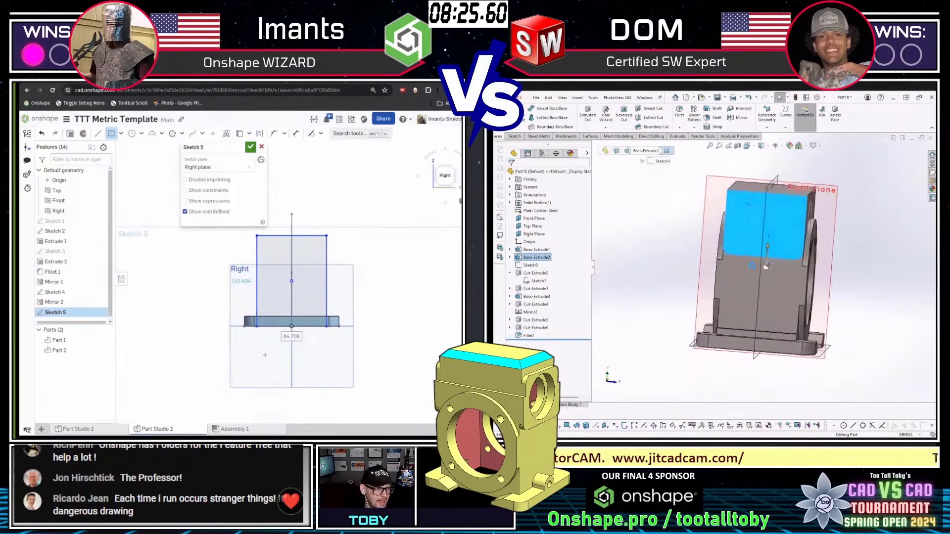
pyautogui.write('88')
pyautogui.moveTo(282, 263)
pyautogui.mouseDown(button='middle')
pyautogui.moveTo(252, 315)
pyautogui.moveTo(252, 296)
pyautogui.mouseUp(button='middle')
# Try a corner outline on the upper side face in SolidWorks, delete that sketch, and cancel the Right plane sketch in Onshape.
pyautogui.scroll(-2, 765, 181)
pyautogui.press('l')
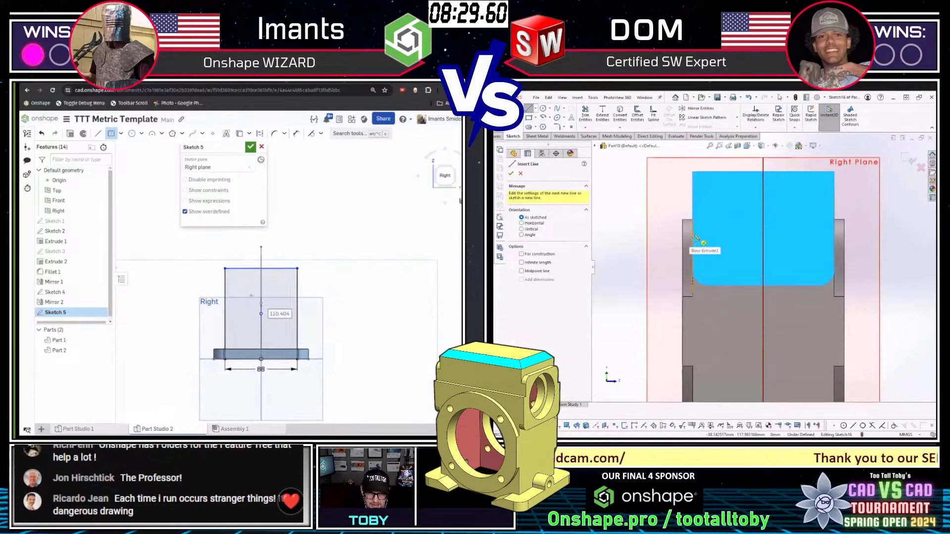
pyautogui.rightClick(251, 296)
pyautogui.click(693, 235)
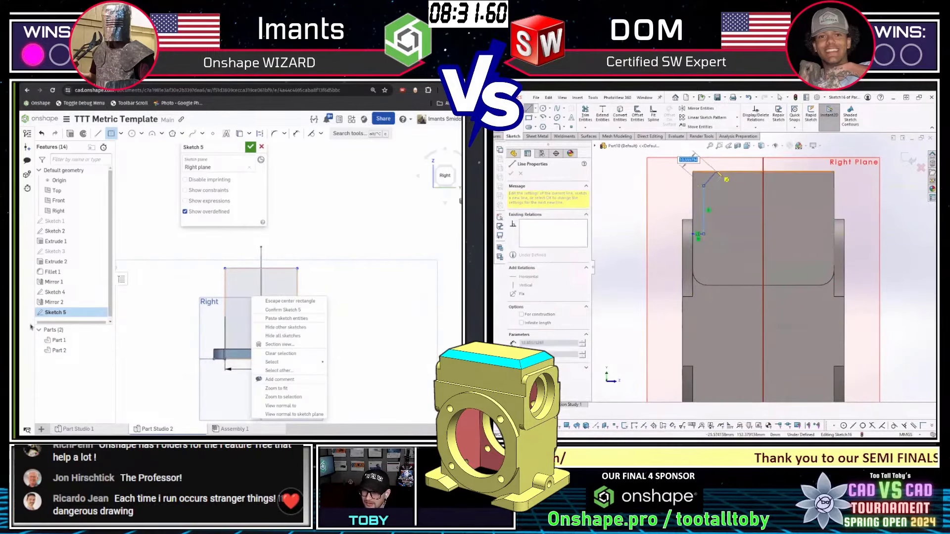
pyautogui.press('Escape')
pyautogui.scroll(2, 763, 220)
pyautogui.moveTo(812, 304); pyautogui.dragTo(671, 320, button='middle')
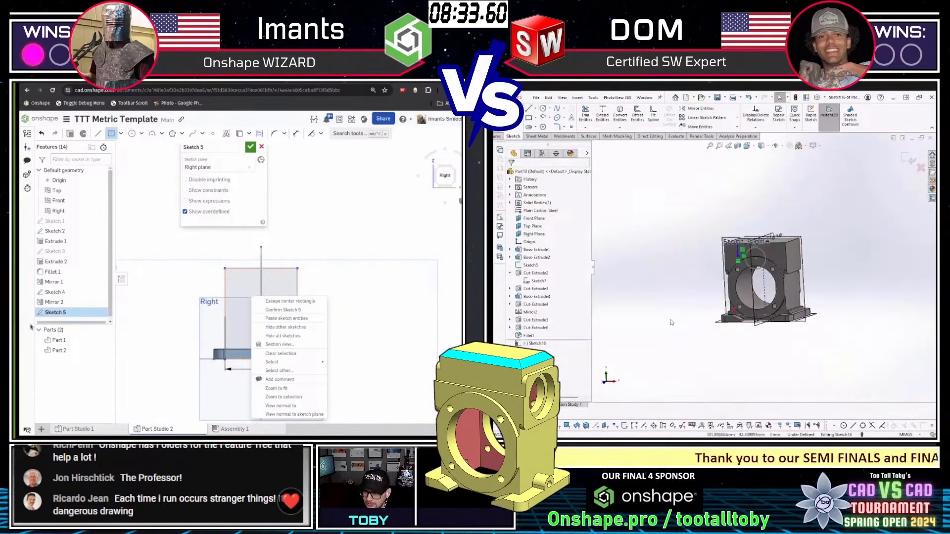
pyautogui.hotkey('ctrl', 'b')
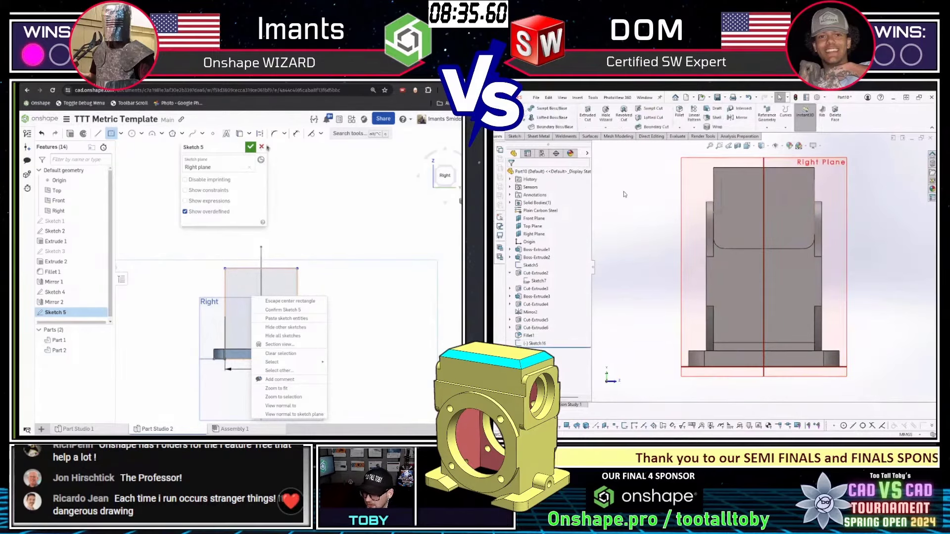
pyautogui.click(262, 148)
pyautogui.click(262, 148)
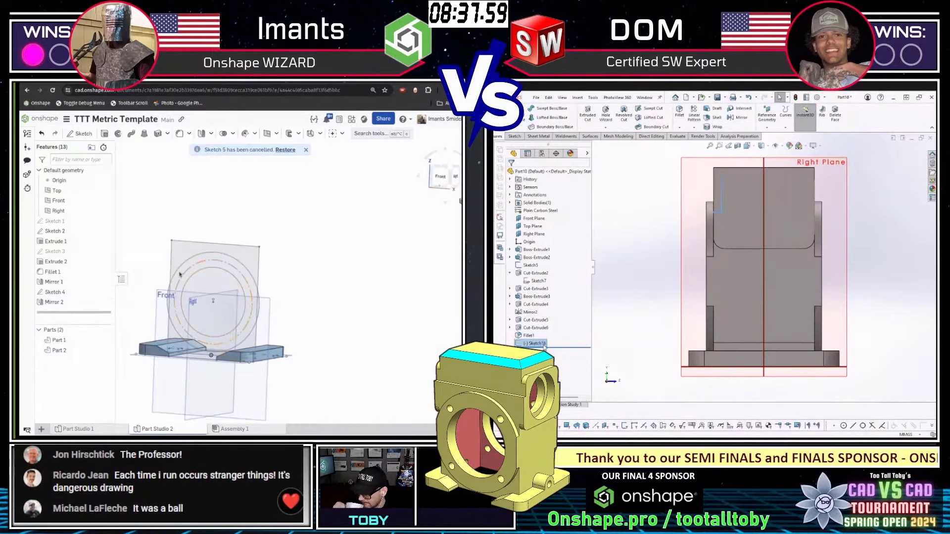
pyautogui.press('Delete')
# Start extruding the ring region of Sketch 4 in Onshape and open a sketch on the Front Plane in SolidWorks.
pyautogui.click(534, 218)
pyautogui.click(184, 274)
pyautogui.hotkey('shift', 'e')
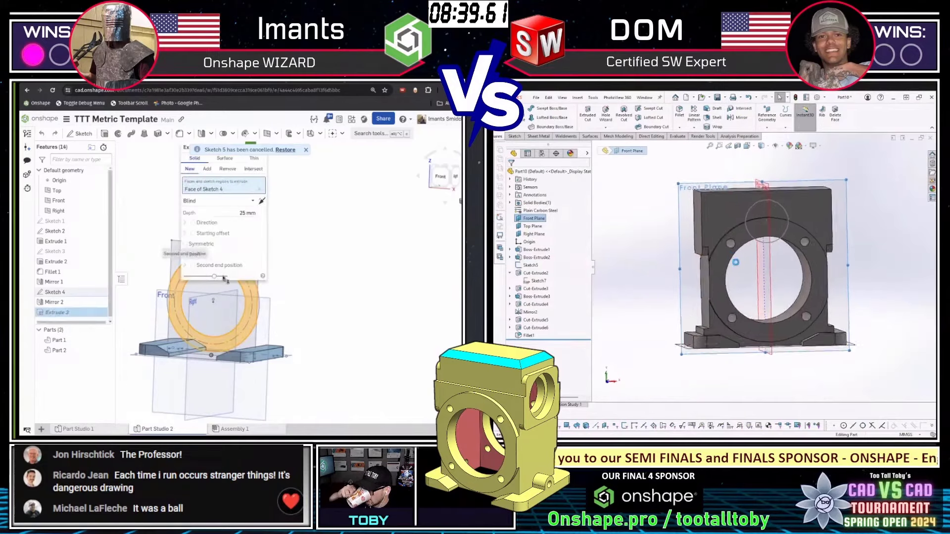
pyautogui.moveTo(289, 259); pyautogui.dragTo(322, 267, button='middle')
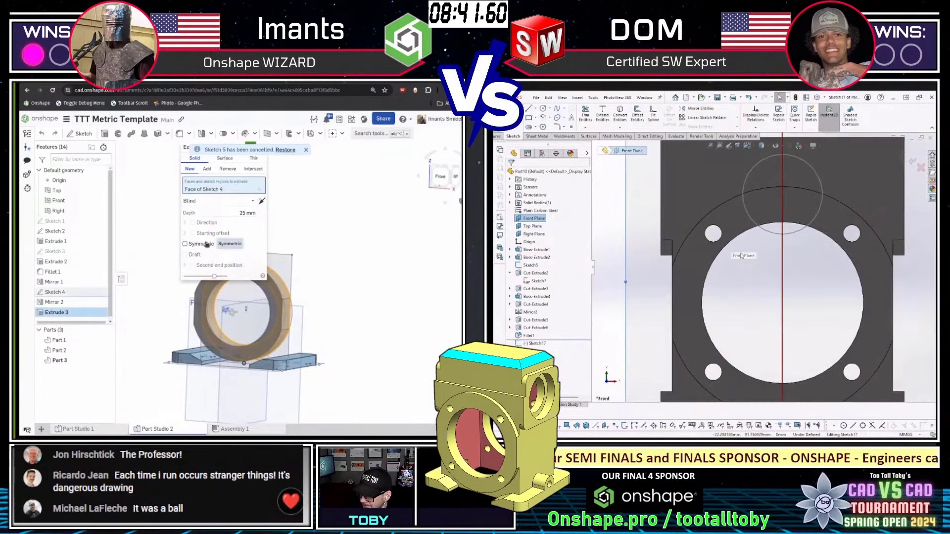
# Measure the distance between the upper block's two opposite side faces in SolidWorks.
pyautogui.scroll(-2, 734, 246)
pyautogui.moveTo(707, 251); pyautogui.dragTo(692, 244, button='middle')
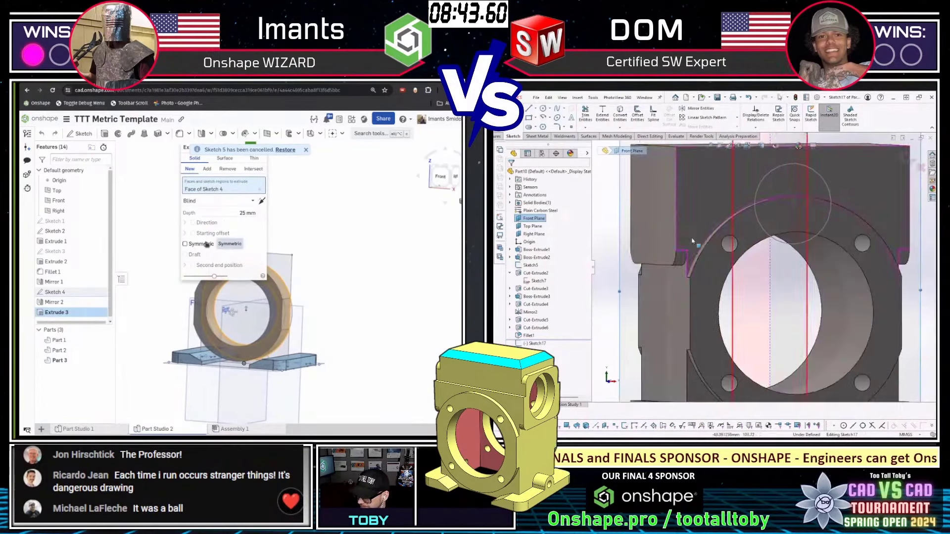
pyautogui.click(673, 206)
pyautogui.scroll(2, 675, 207)
pyautogui.moveTo(674, 207); pyautogui.dragTo(856, 218, button='middle')
pyautogui.keyDown('ctrl'); pyautogui.click(853, 247); pyautogui.keyUp('ctrl')
pyautogui.scroll(3, 733, 281)
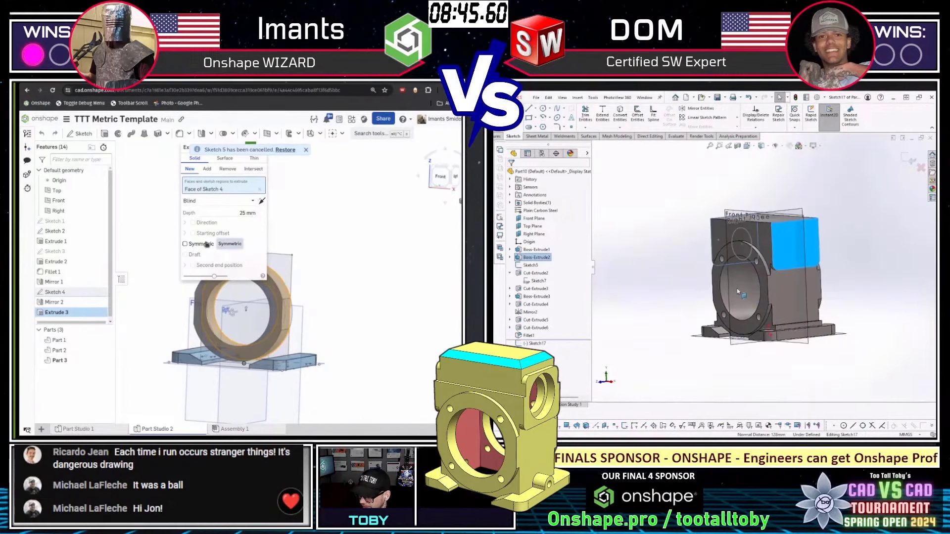
pyautogui.moveTo(704, 248); pyautogui.dragTo(740, 247, button='middle')
# Extrude the ring symmetrically to 88 mm in Onshape, and replace the SolidWorks Front Plane sketch with one on the upper side face.
pyautogui.click(236, 212)
pyautogui.hotkey('ctrl', 'b')
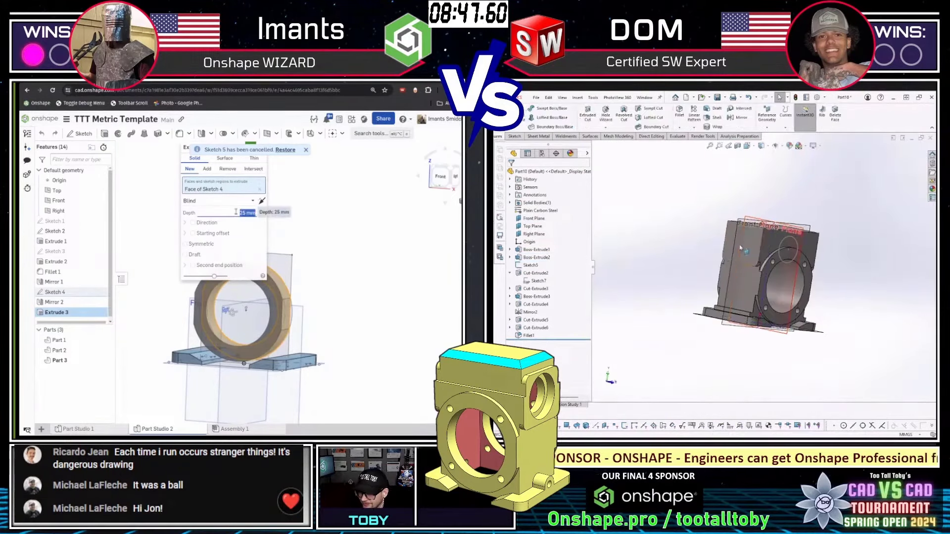
pyautogui.click(201, 244)
pyautogui.press('s')
pyautogui.click(752, 246)
pyautogui.moveTo(341, 259); pyautogui.dragTo(320, 257, button='right')
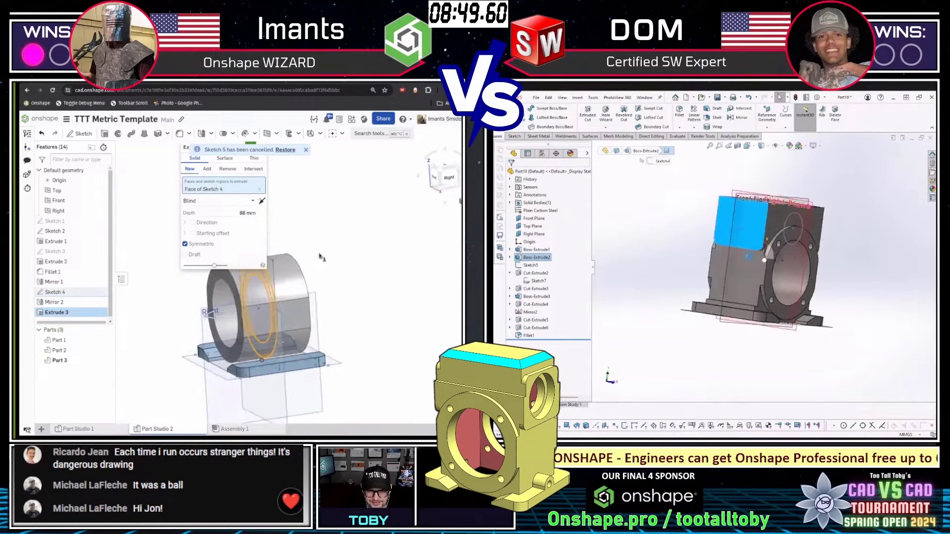
pyautogui.scroll(-2, 749, 247)
pyautogui.moveTo(749, 247); pyautogui.dragTo(699, 229, button='right')
pyautogui.press('Return')
# Sketch a closed corner outline with a slanted edge on the upper side face in SolidWorks, and start a Right plane sketch in Onshape.
pyautogui.click(703, 223)
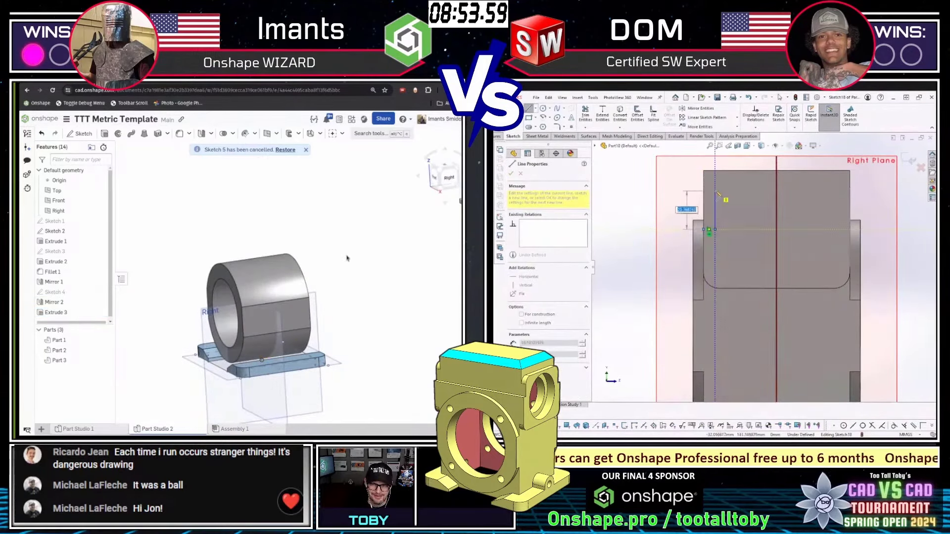
pyautogui.click(315, 293)
pyautogui.hotkey('shift', 's')
pyautogui.click(704, 170)
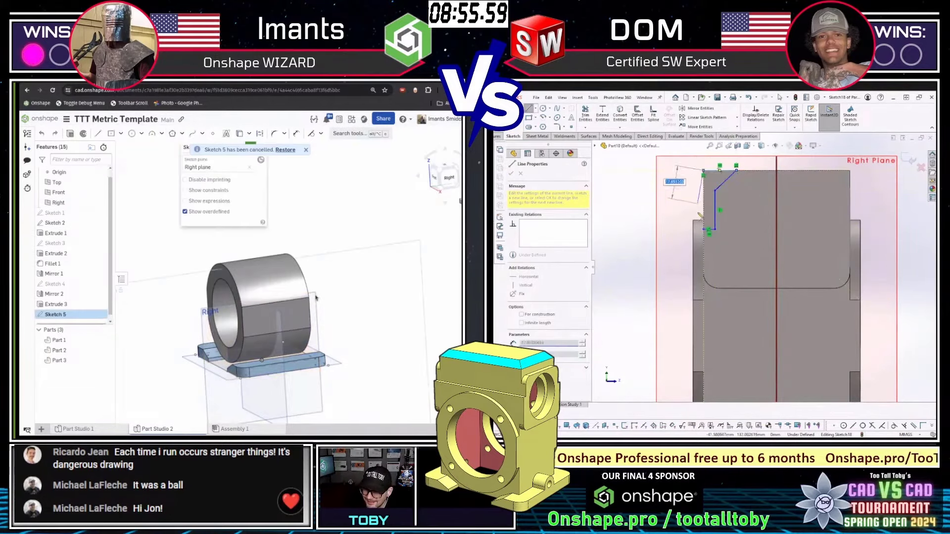
pyautogui.press('n')
pyautogui.click(703, 229)
pyautogui.press('Escape')
# Sketch a centre rectangle about 51 by 45 mm above the ring in Onshape.
pyautogui.scroll(2, 287, 263)
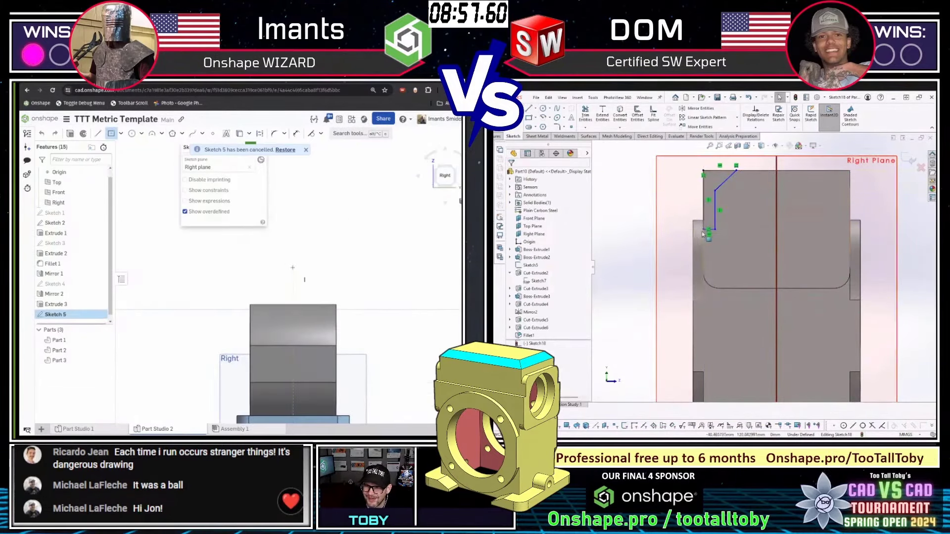
pyautogui.scroll(-2, 703, 233)
pyautogui.click(268, 295)
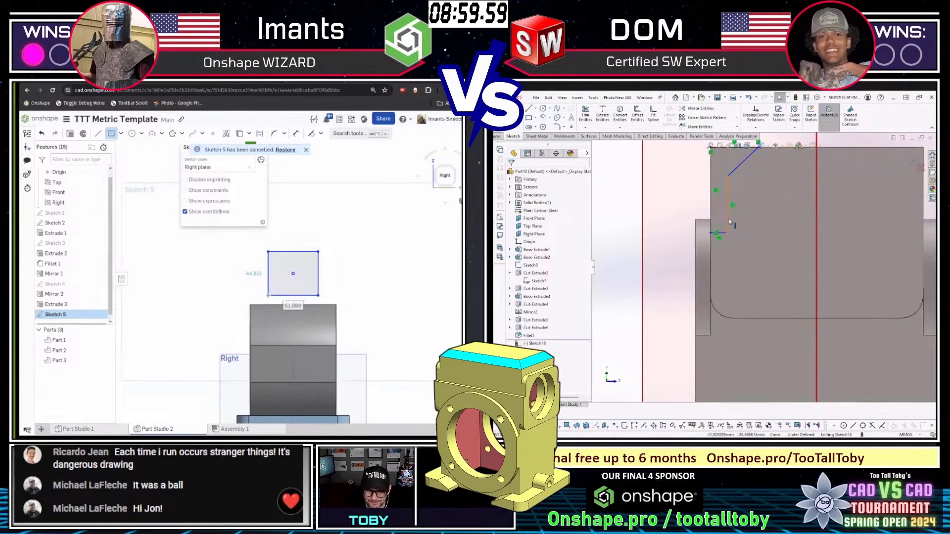
pyautogui.scroll(-1, 728, 221)
pyautogui.press('d')
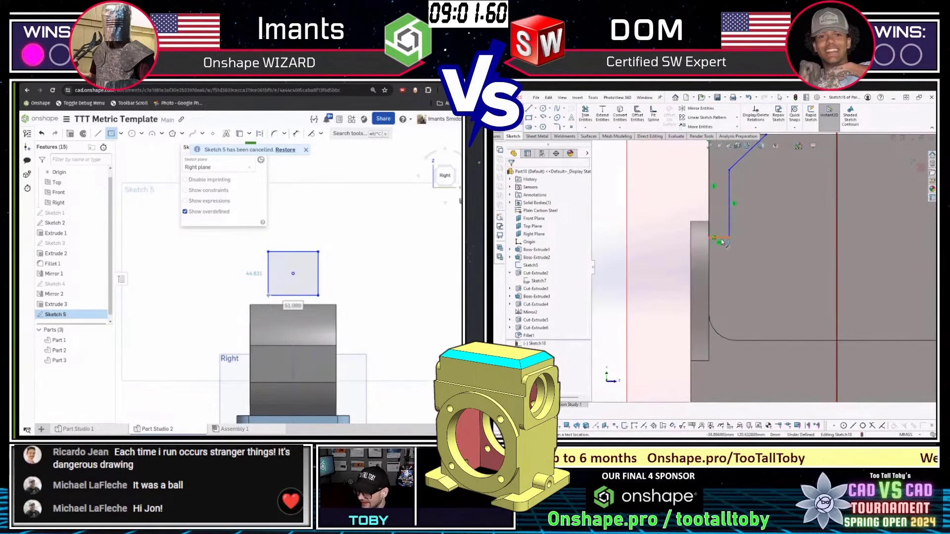
pyautogui.click(722, 241)
pyautogui.scroll(2, 767, 242)
pyautogui.scroll(-1, 787, 208)
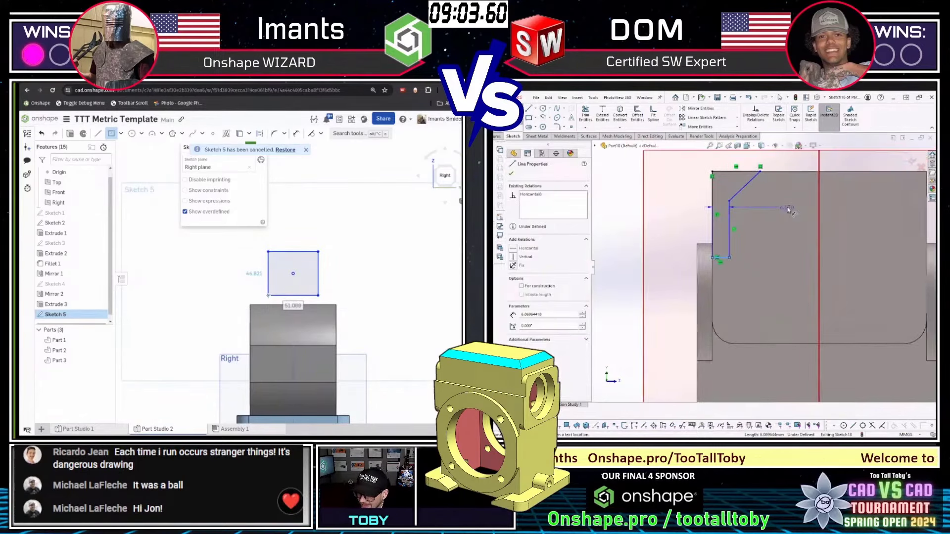
pyautogui.scroll(3, 790, 263)
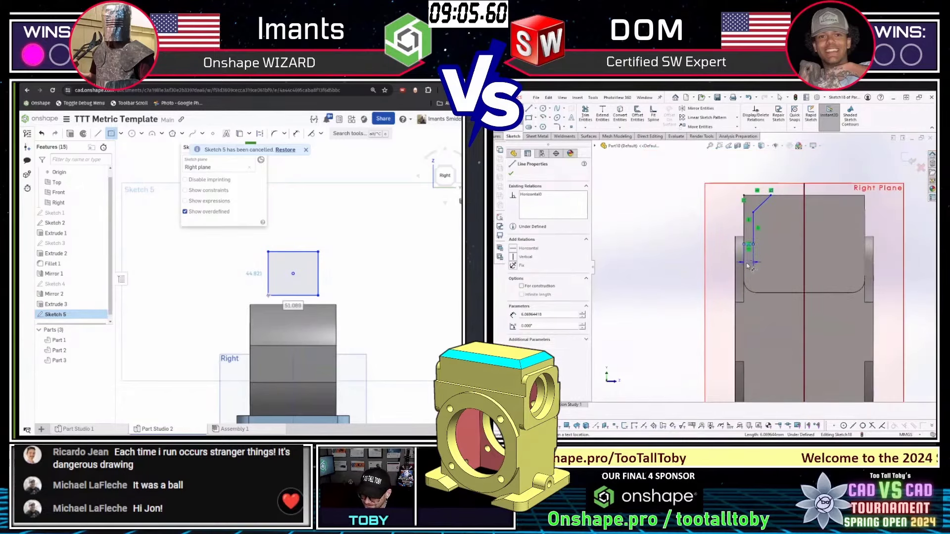
pyautogui.press('Escape')
pyautogui.scroll(-2, 754, 248)
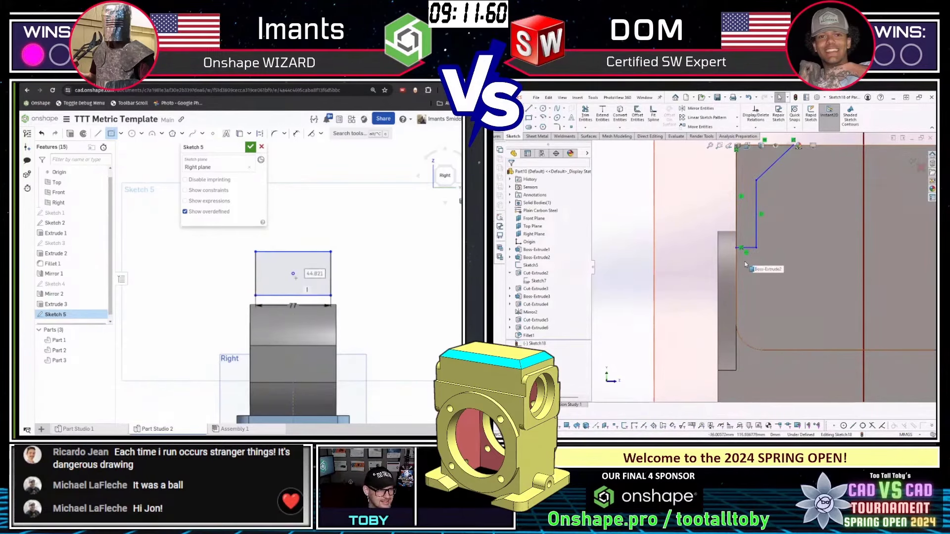
# Dimension the lower edge of the corner outline at 130 mm above the base's bottom in SolidWorks.
pyautogui.press('d')
pyautogui.click(748, 248)
pyautogui.scroll(4, 755, 250)
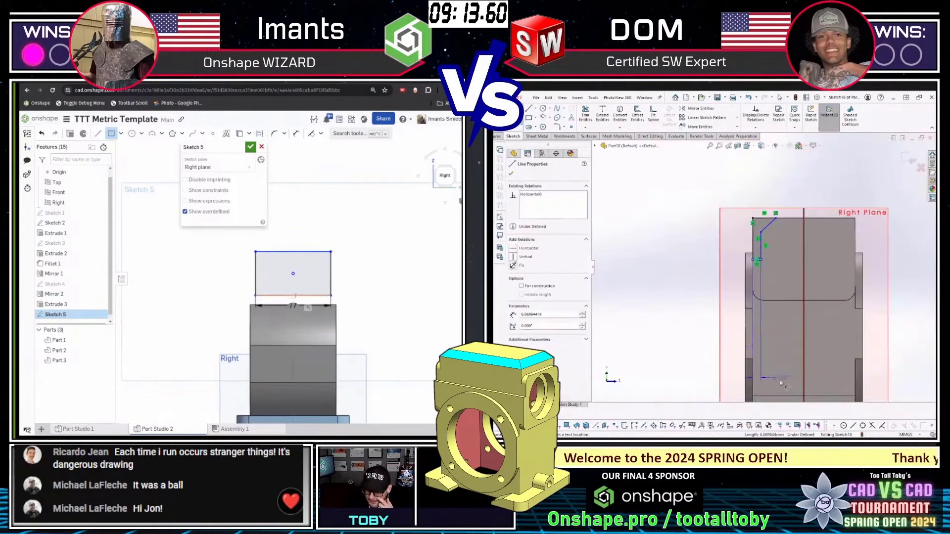
pyautogui.click(774, 364)
pyautogui.click(694, 321)
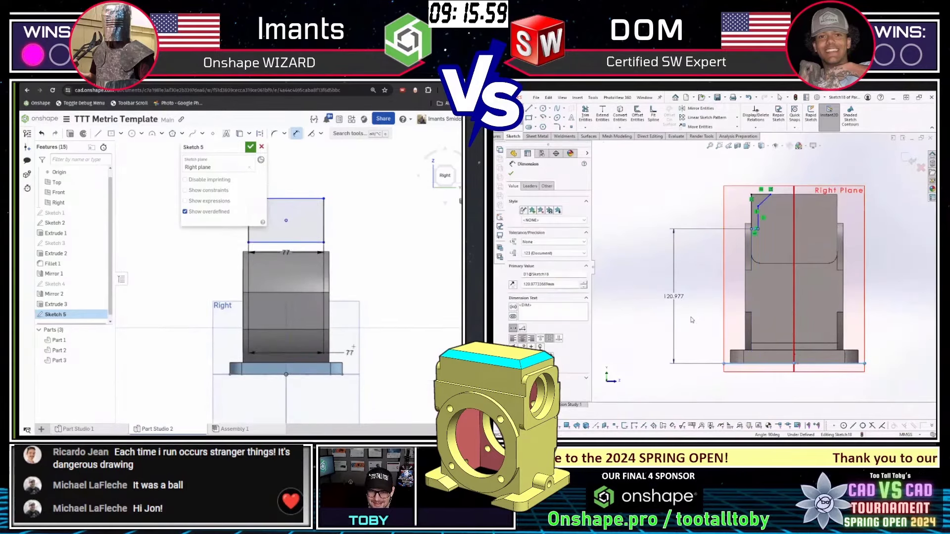
pyautogui.write('130')
pyautogui.press('Return')
# Set the corner outline's top edge to 8 mm and the slanted edge's angle to the top to 45° in SolidWorks.
pyautogui.scroll(-7, 767, 195)
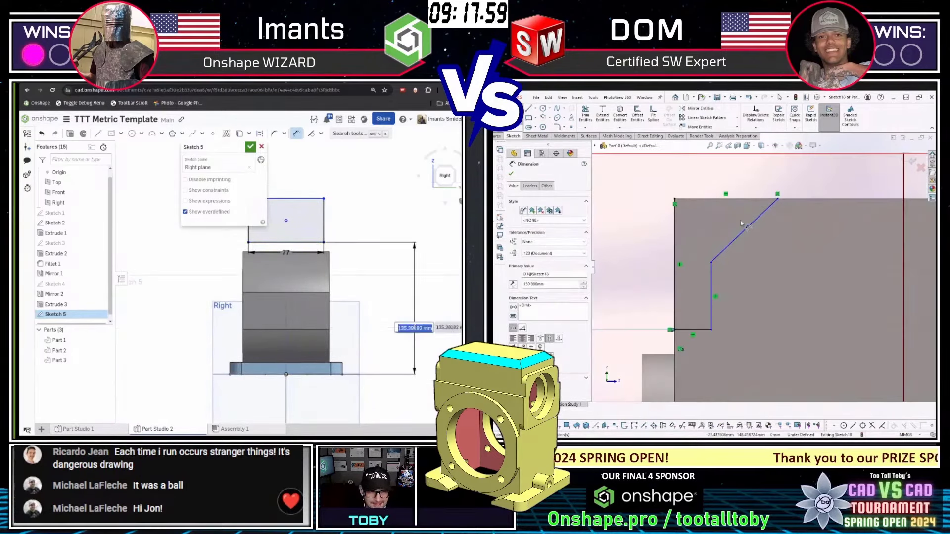
pyautogui.click(725, 199)
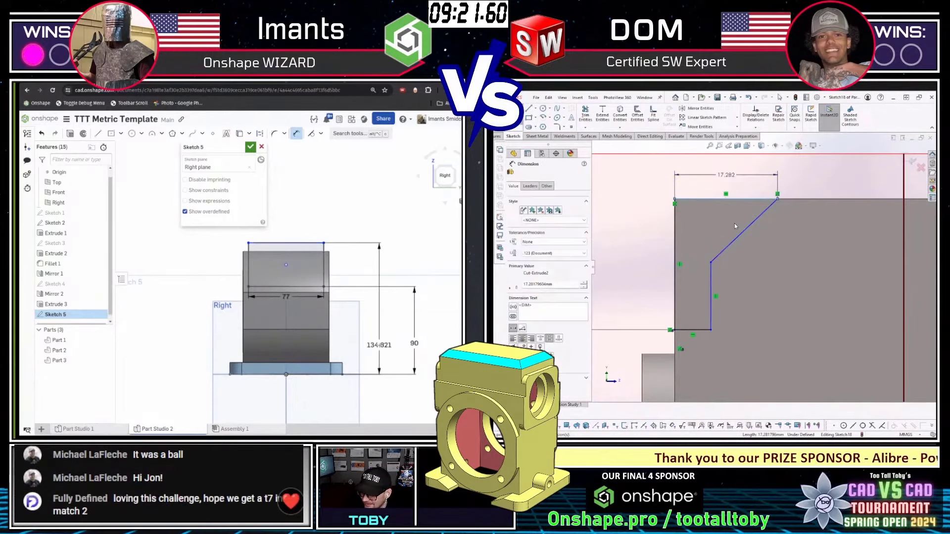
pyautogui.write('8')
pyautogui.press('Return')
pyautogui.scroll(-1, 698, 205)
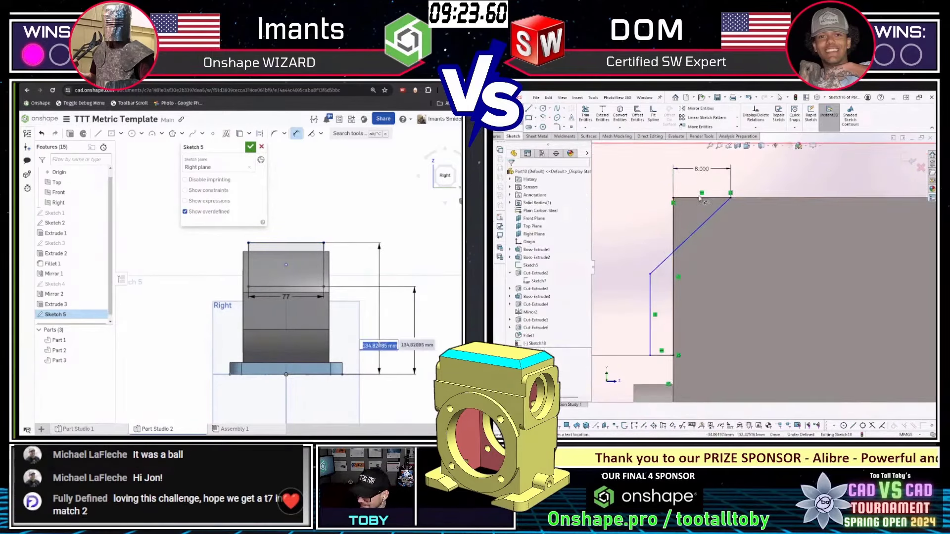
pyautogui.click(702, 198)
pyautogui.click(708, 219)
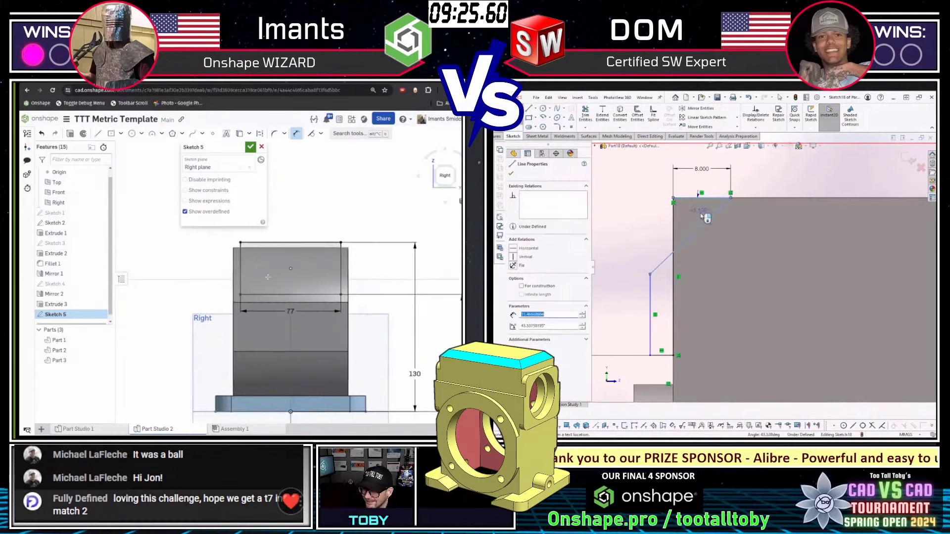
pyautogui.click(705, 225)
pyautogui.write('45')
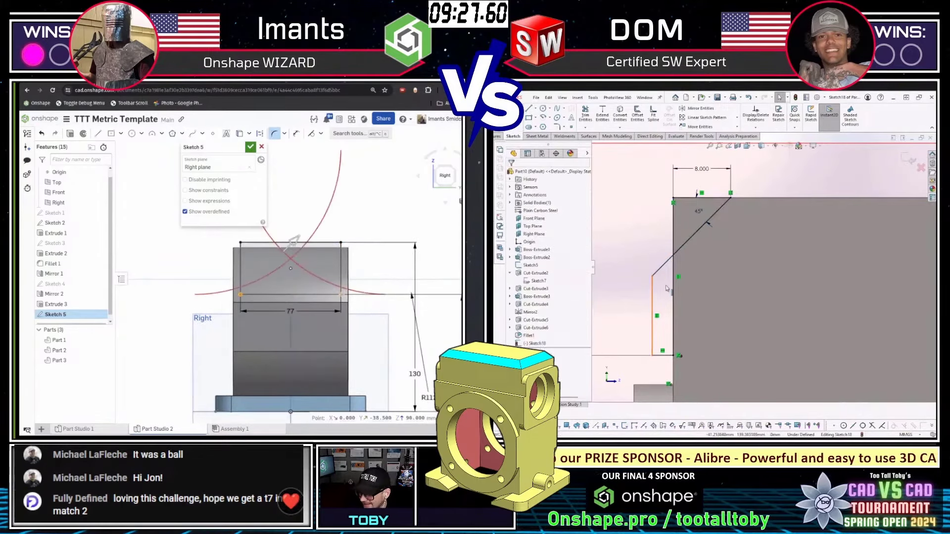
pyautogui.press('Return')
# Mirror the whole corner outline about the vertical centre plane to the block's opposite corner in SolidWorks.
pyautogui.scroll(6, 646, 242)
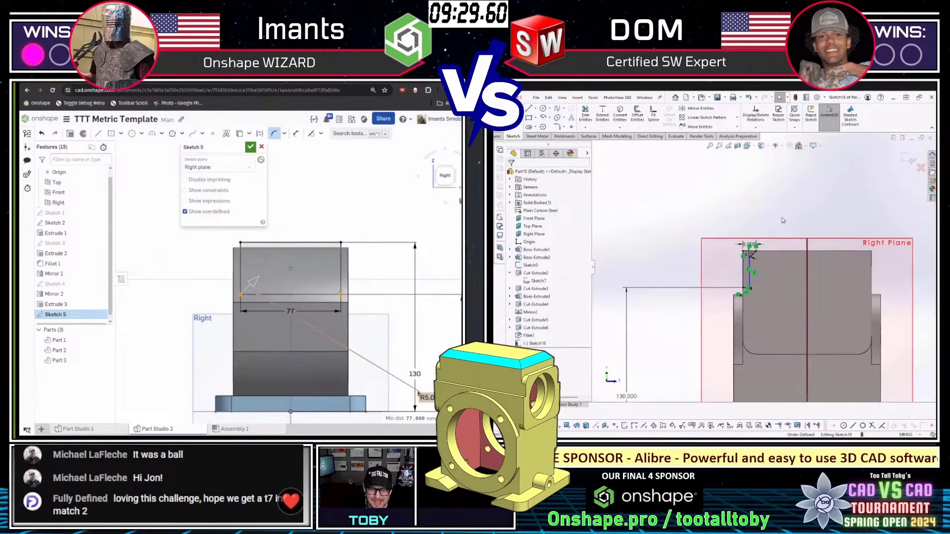
pyautogui.moveTo(787, 218); pyautogui.dragTo(706, 338)
pyautogui.keyDown('ctrl'); pyautogui.click(807, 276); pyautogui.keyUp('ctrl')
pyautogui.keyDown('ctrl'); pyautogui.click(784, 273); pyautogui.keyUp('ctrl')
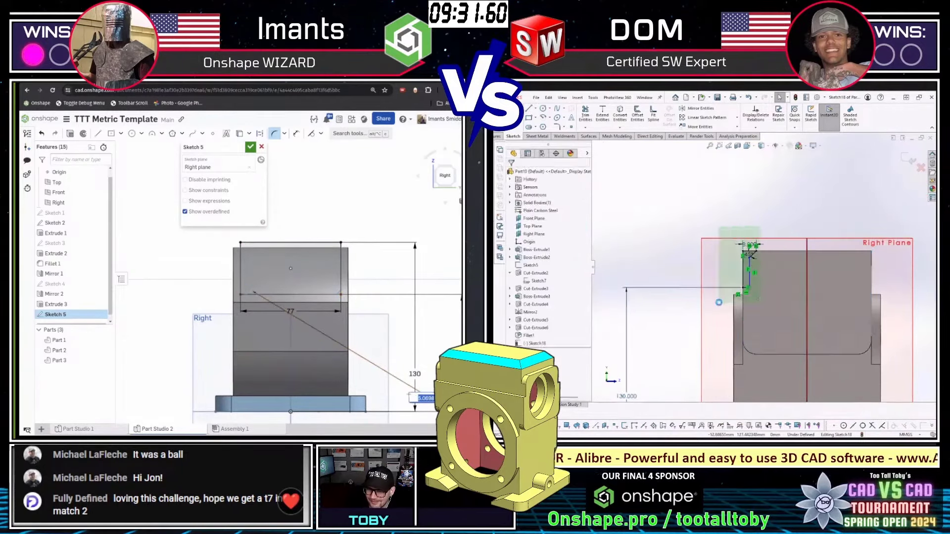
pyautogui.keyDown('ctrl'); pyautogui.click(807, 246); pyautogui.keyUp('ctrl')
pyautogui.press('m')
# Set the distance between the two mirrored outlines' inner vertical lines to 68 mm in SolidWorks.
pyautogui.press('d')
pyautogui.scroll(-2, 332, 265)
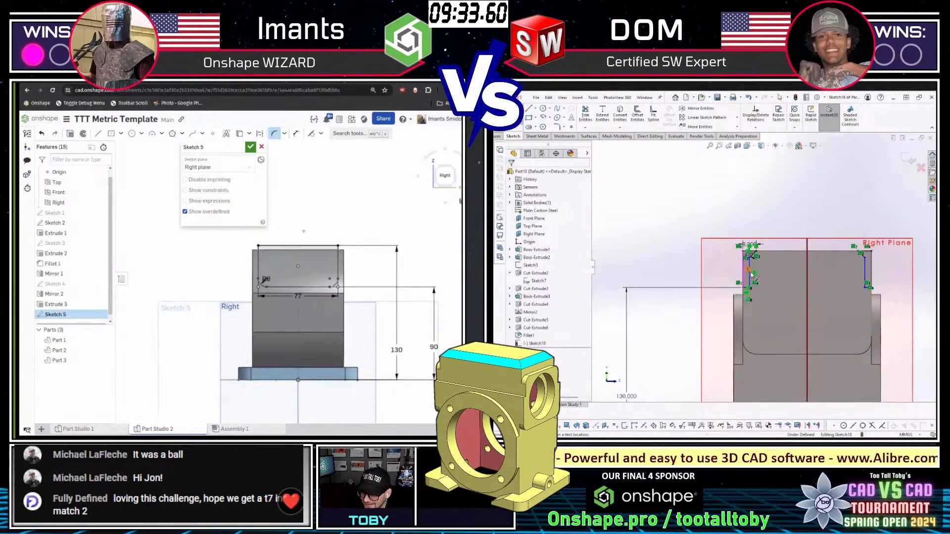
pyautogui.click(753, 276)
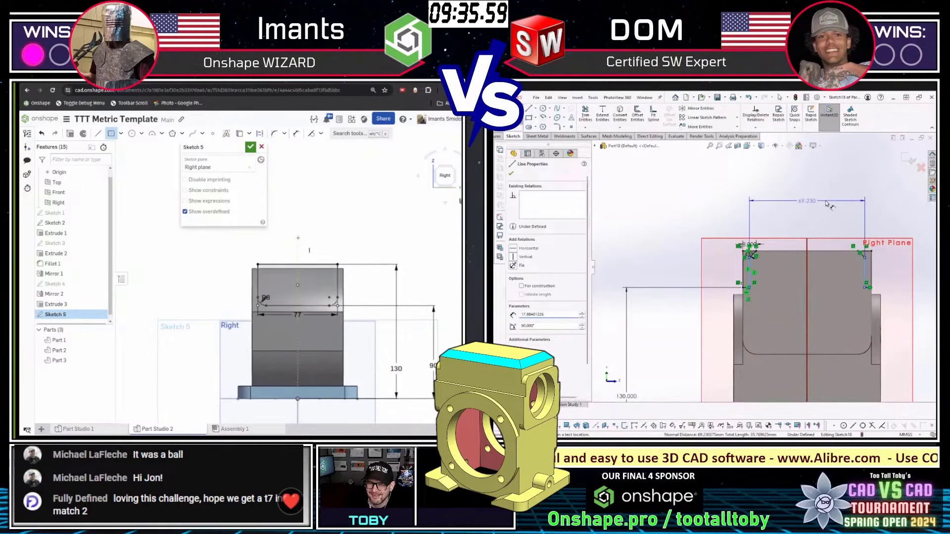
pyautogui.click(828, 206)
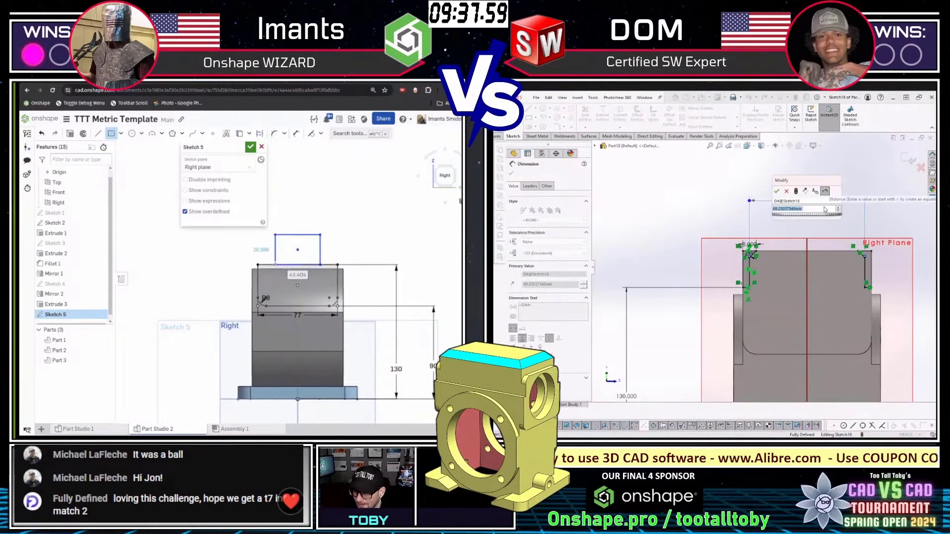
pyautogui.write('68')
pyautogui.press('Return')
pyautogui.press('Escape')
# Extrude-cut the two corner outlines Through All in SolidWorks.
pyautogui.scroll(-3, 741, 267)
pyautogui.scroll(4, 742, 268)
pyautogui.press('e')
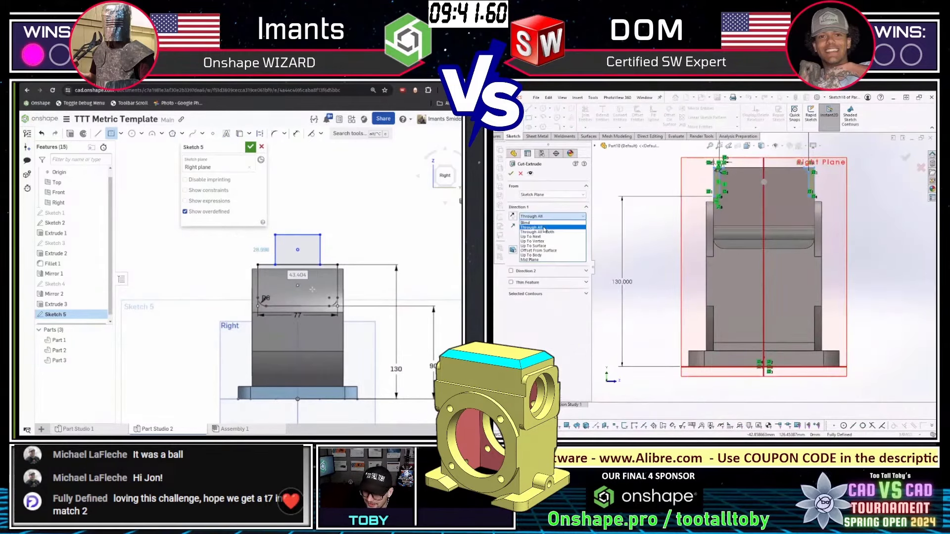
pyautogui.click(544, 227)
pyautogui.press('Return')
# Start a sketch on the upper block's side face in SolidWorks, and fillet both upper corners of the top rectangle to R8 in Onshape.
pyautogui.scroll(-4, 767, 269)
pyautogui.scroll(5, 742, 211)
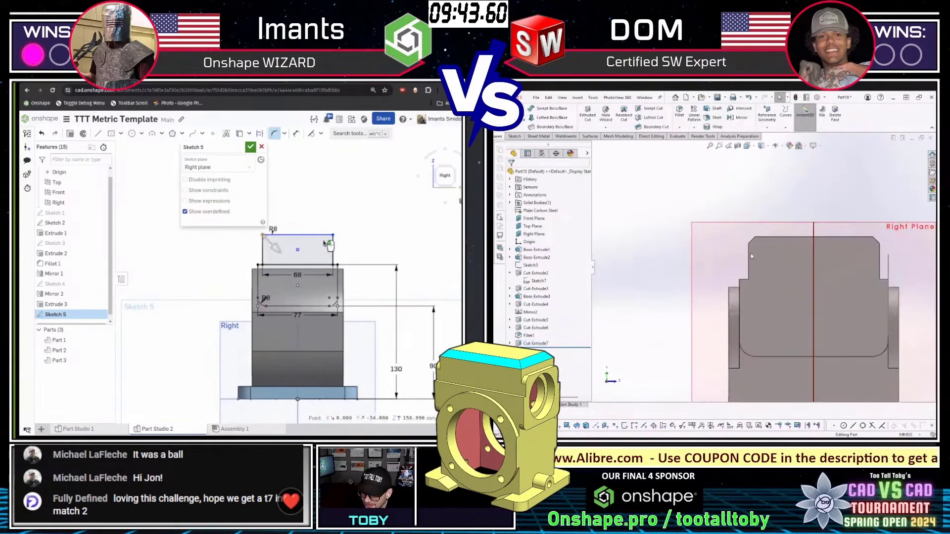
pyautogui.click(768, 269)
pyautogui.press('s')
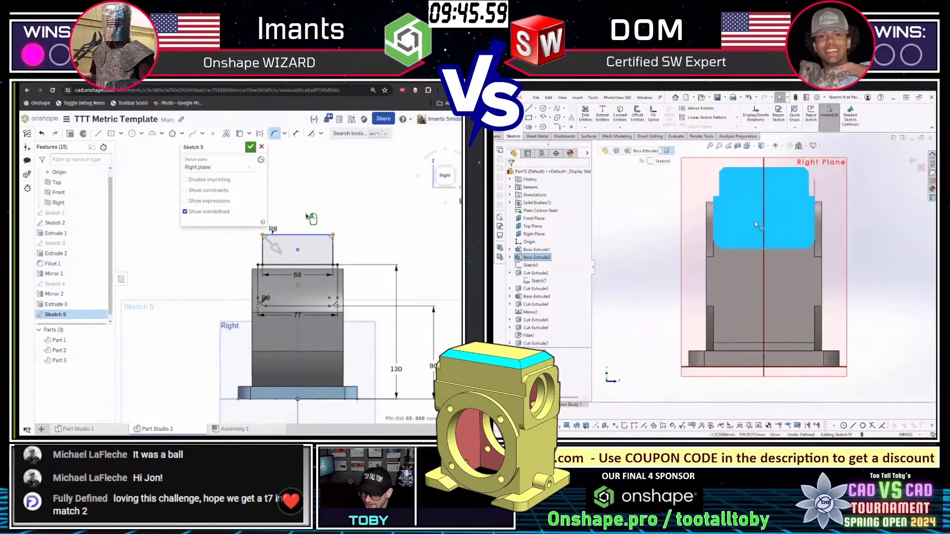
pyautogui.scroll(5, 758, 181)
pyautogui.click(307, 215)
pyautogui.press('Return')
# Set the Onshape profile's overall height above the base to 152 mm, and sketch a centre rectangle across the block's top in SolidWorks.
pyautogui.press('d')
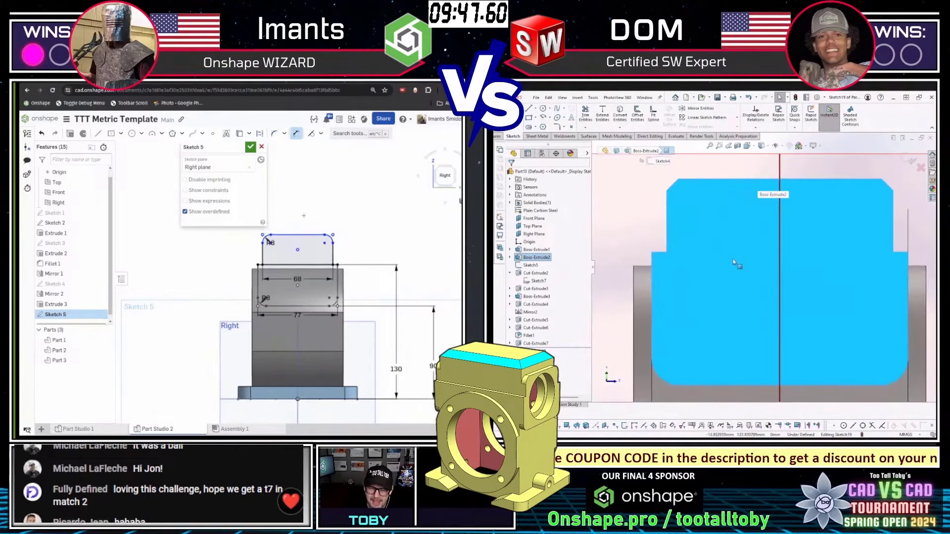
pyautogui.click(296, 235)
pyautogui.scroll(1, 722, 263)
pyautogui.press('l')
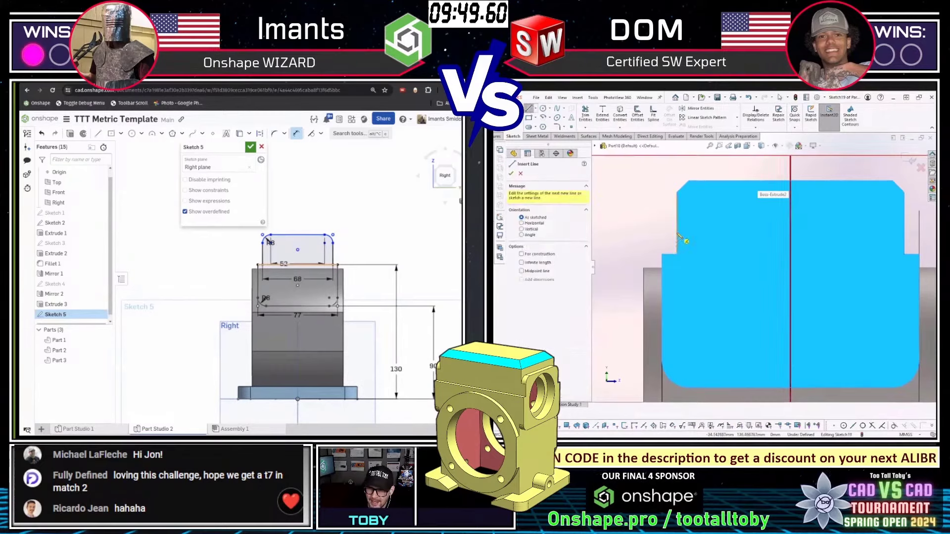
pyautogui.click(678, 231)
pyautogui.click(267, 398)
pyautogui.press('Escape')
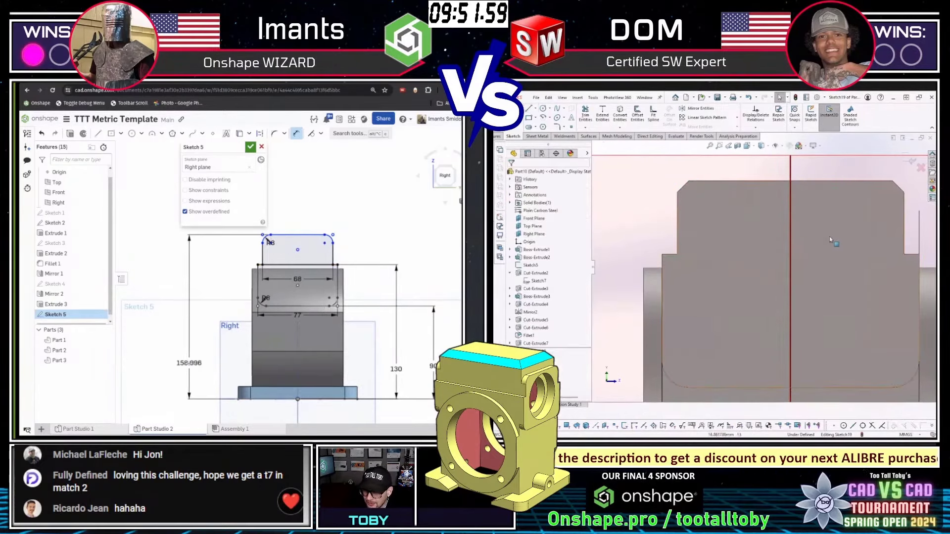
pyautogui.click(188, 364)
pyautogui.write('r1')
pyautogui.click(790, 205)
pyautogui.write('52')
pyautogui.click(678, 236)
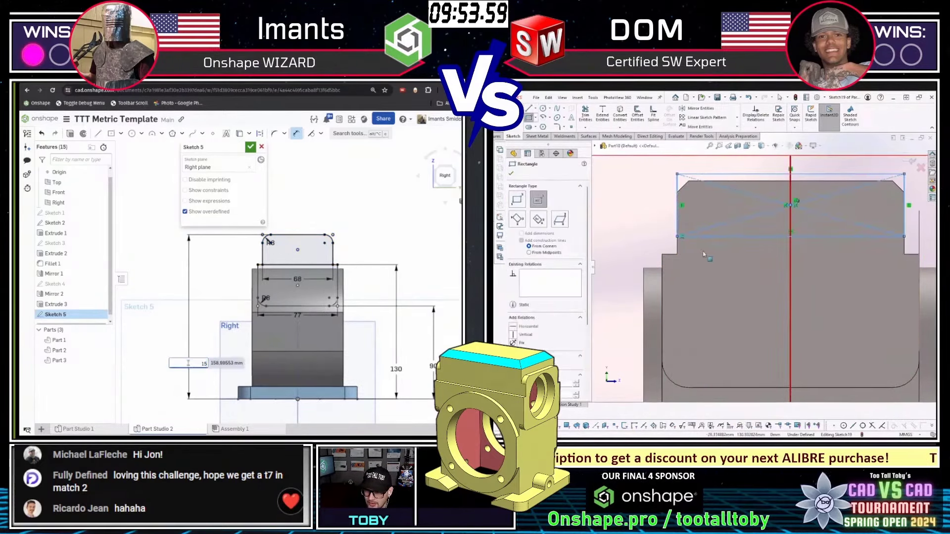
pyautogui.press('d')
pyautogui.press('Return')
# Dimension the rectangle's lower edge from the base in SolidWorks, and start an added extrusion of both Sketch 5 regions in Onshape.
pyautogui.scroll(-2, 696, 246)
pyautogui.click(251, 146)
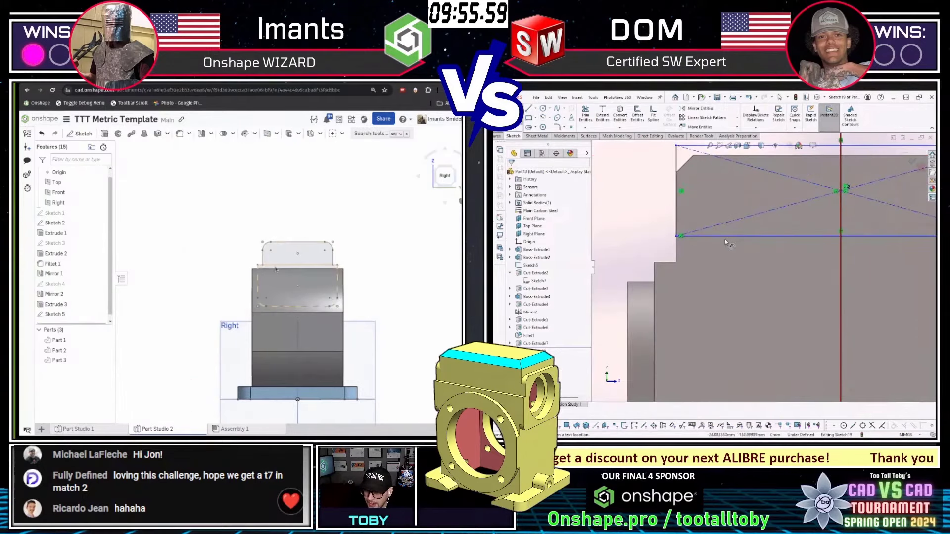
pyautogui.scroll(2, 275, 265)
pyautogui.click(731, 238)
pyautogui.scroll(6, 765, 267)
pyautogui.keyDown('ctrl'); pyautogui.moveTo(813, 390); pyautogui.dragTo(788, 278, button='middle'); pyautogui.keyUp('ctrl')
pyautogui.hotkey('shift', 'e')
pyautogui.scroll(-2, 280, 255)
pyautogui.click(755, 330)
pyautogui.moveTo(292, 260); pyautogui.dragTo(371, 264, button='right')
pyautogui.scroll(3, 763, 267)
pyautogui.click(624, 232)
pyautogui.click(201, 212)
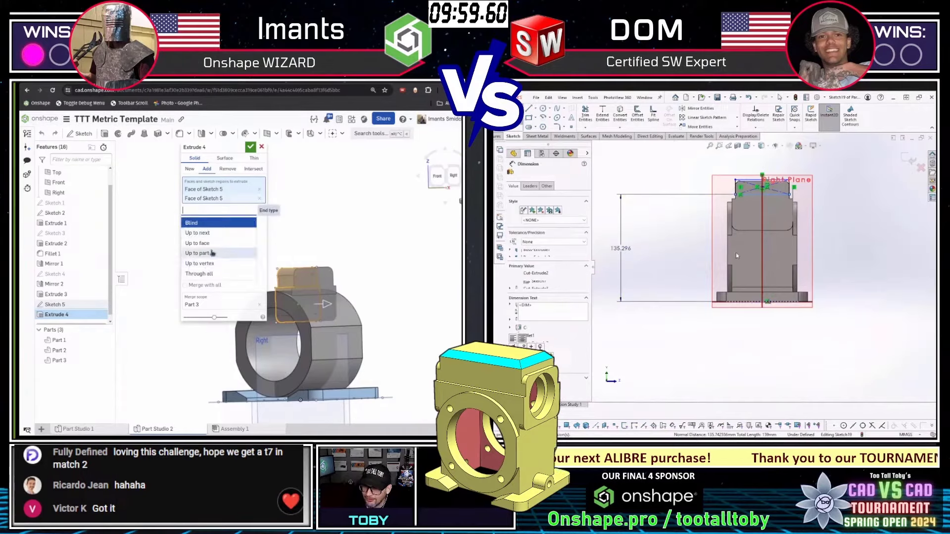
pyautogui.press('Return')
# Extrude the two profile regions symmetrically by a blind depth of 128 mm in Onshape.
pyautogui.scroll(-8, 764, 177)
pyautogui.click(205, 221)
pyautogui.click(202, 253)
pyautogui.press('Escape')
pyautogui.click(226, 222)
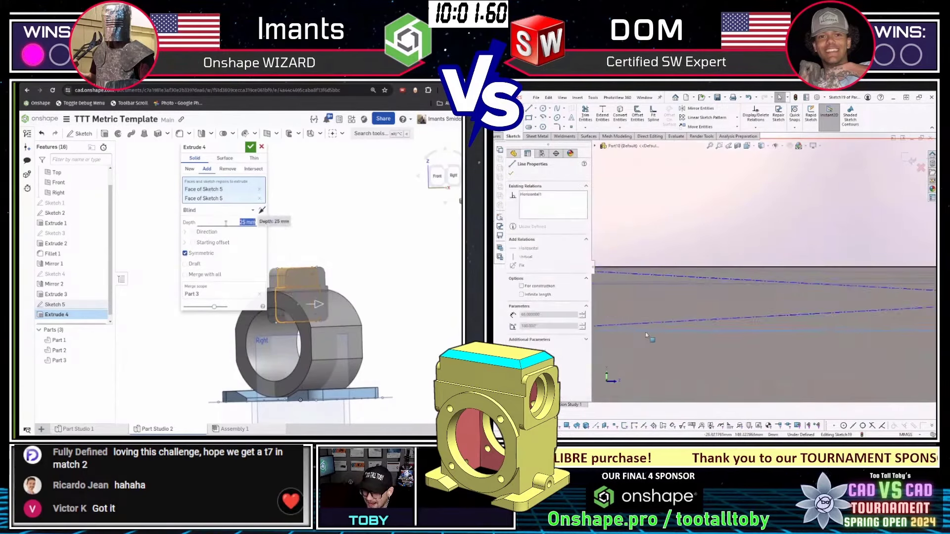
pyautogui.scroll(2, 761, 311)
pyautogui.scroll(2, 760, 306)
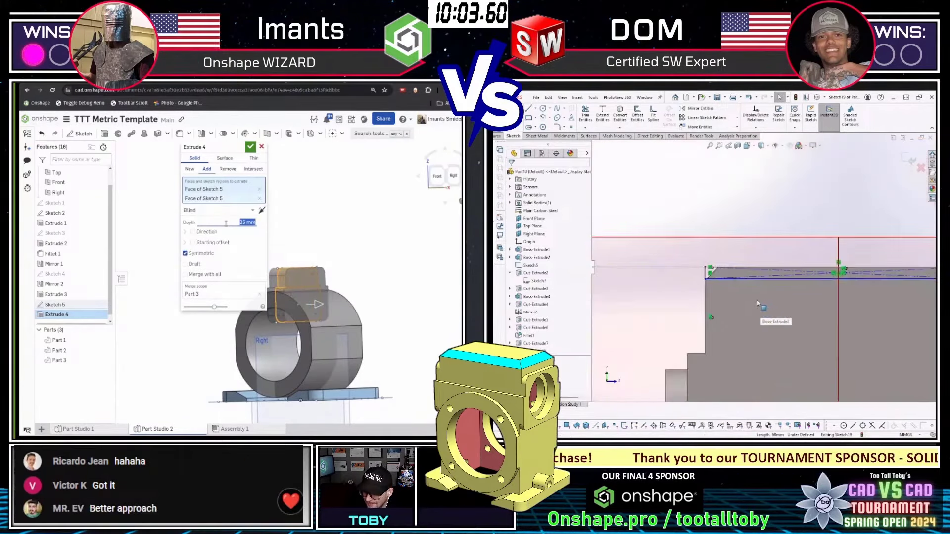
pyautogui.write('128')
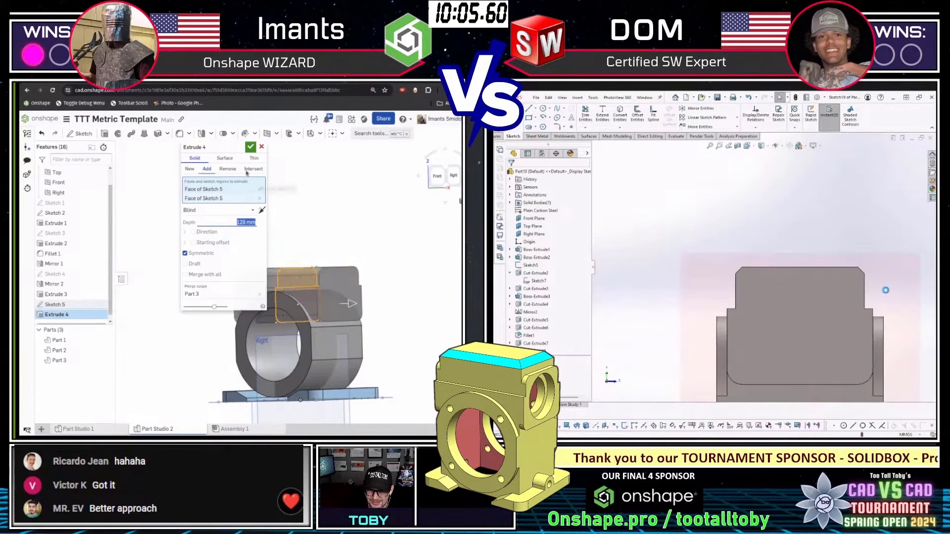
pyautogui.click(250, 147)
# Find and start the Delete face command in Onshape.
pyautogui.moveTo(313, 263); pyautogui.dragTo(317, 251, button='right')
pyautogui.hotkey('alt', 'c')
pyautogui.write('del')
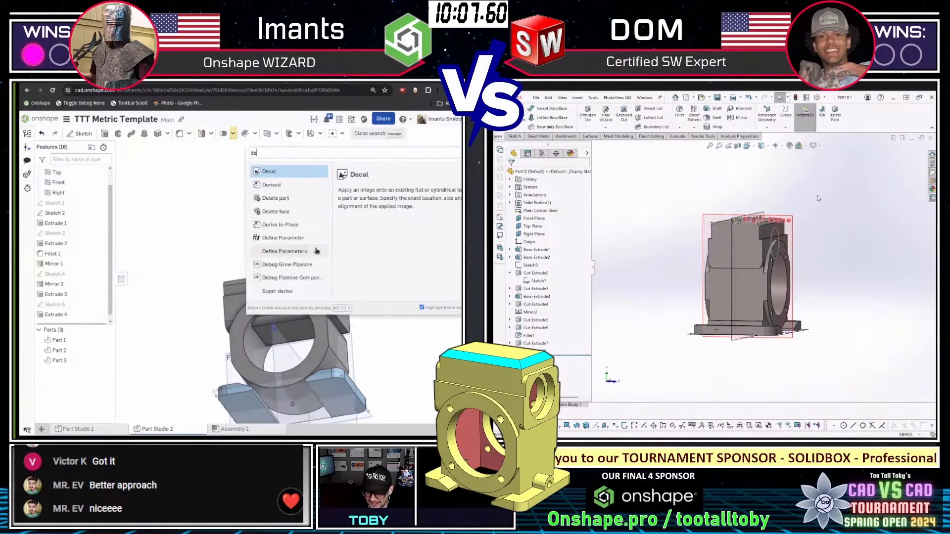
pyautogui.press('Return')
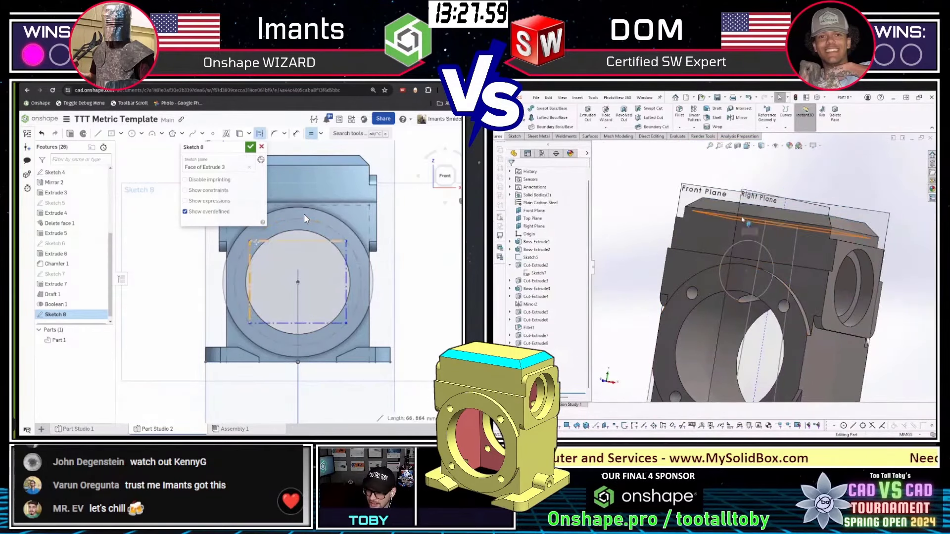
# Place simple holes in Onshape at the four Sketch 8 rectangle corners around the large front bore.
pyautogui.write('hole')
pyautogui.press('Return')
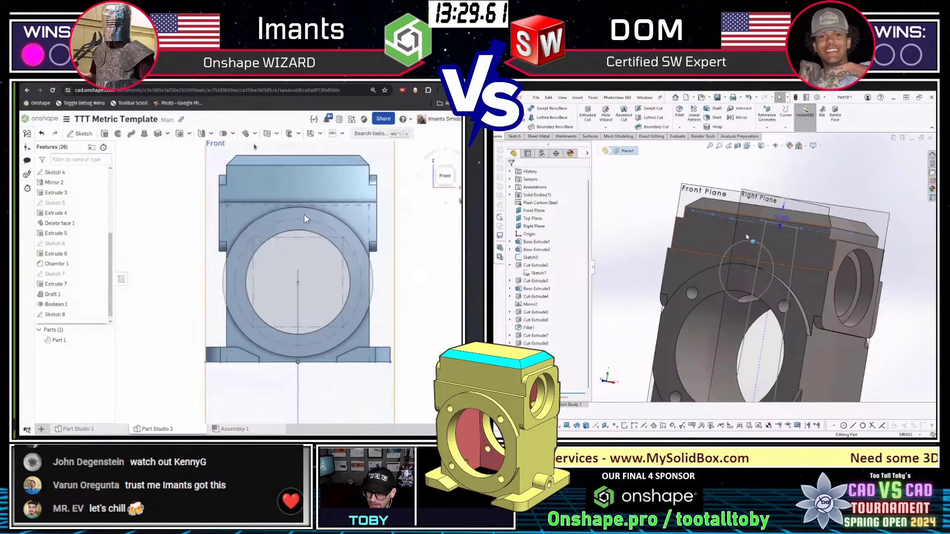
pyautogui.scroll(-3, 330, 276)
pyautogui.click(339, 251)
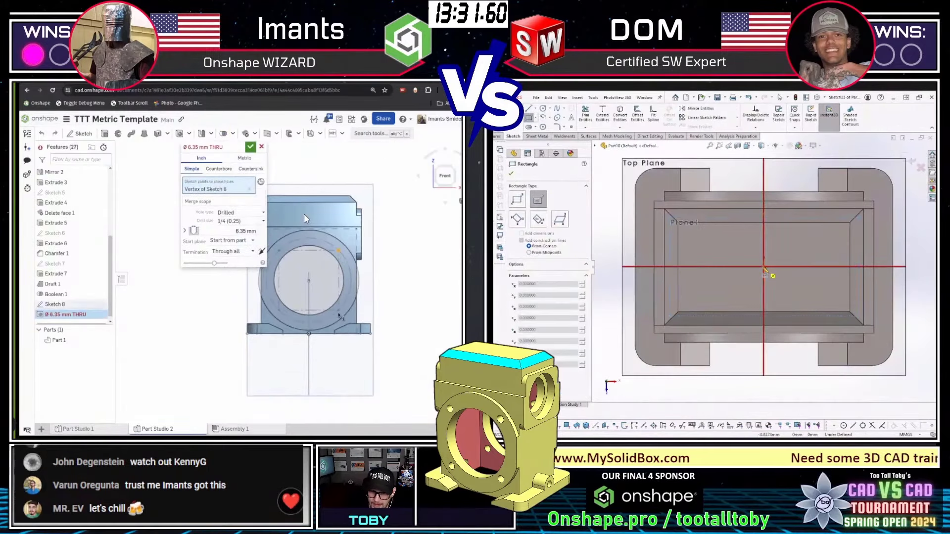
pyautogui.click(339, 310)
pyautogui.click(279, 311)
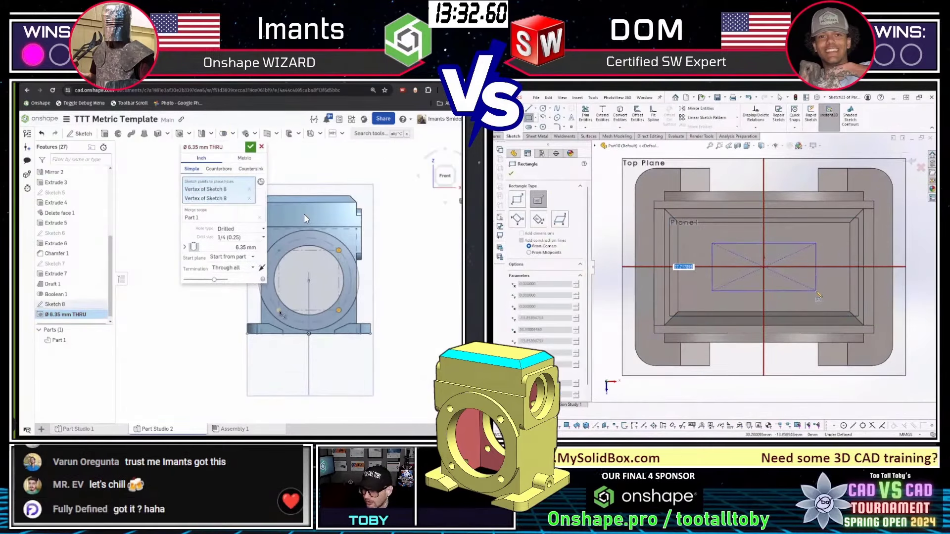
pyautogui.click(279, 251)
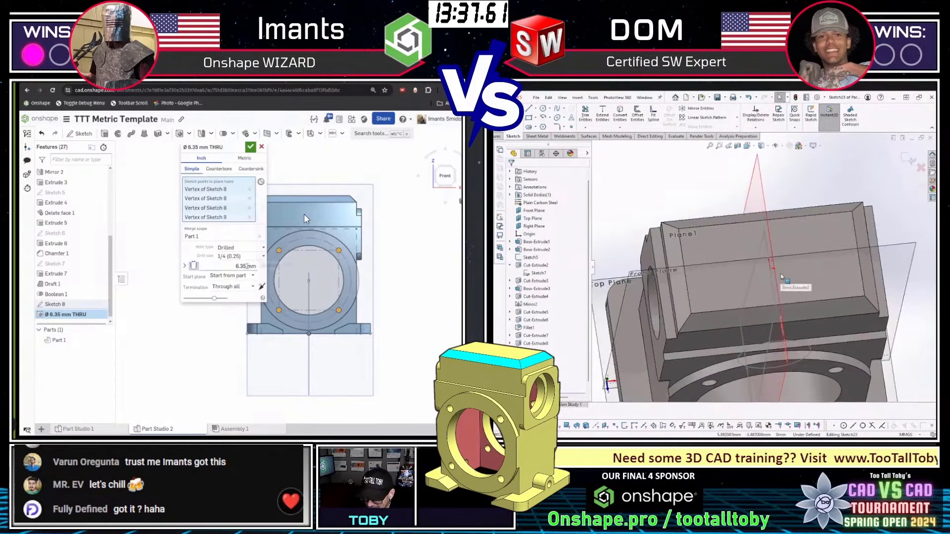
# Switch the four flange holes to metric sizing and set their diameter to 9 mm in Onshape.
pyautogui.click(244, 158)
pyautogui.click(247, 266)
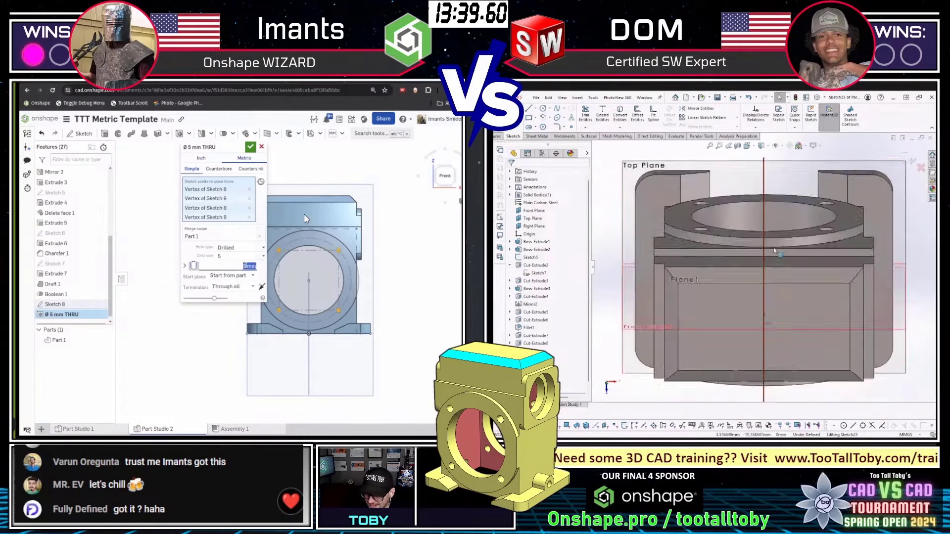
pyautogui.write('9')
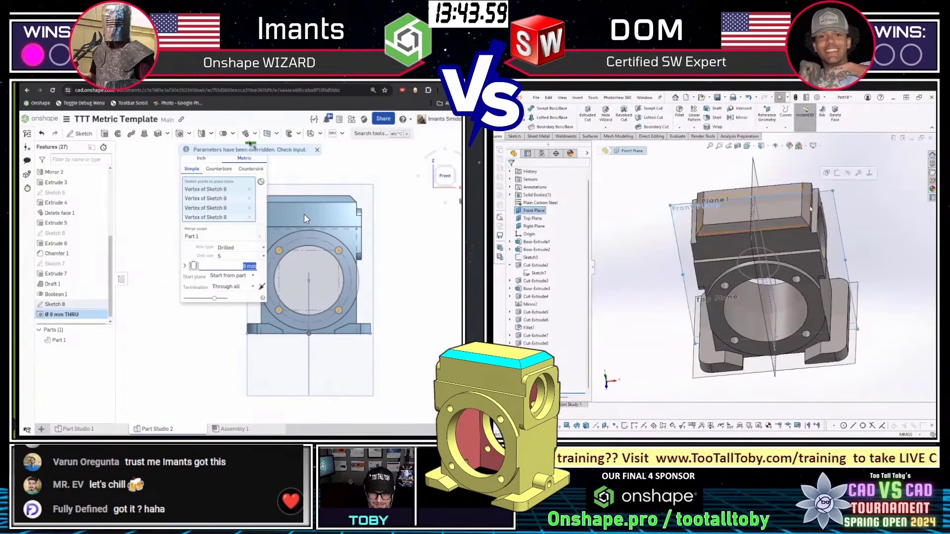
pyautogui.click(250, 144)
# Hide the reference planes, select the upper side boss's flat face, and find and start the Hole command in Onshape.
pyautogui.moveTo(386, 247)
pyautogui.mouseDown(button='right')
pyautogui.moveTo(321, 257)
pyautogui.moveTo(279, 249)
pyautogui.mouseUp(button='right')
pyautogui.press('p')
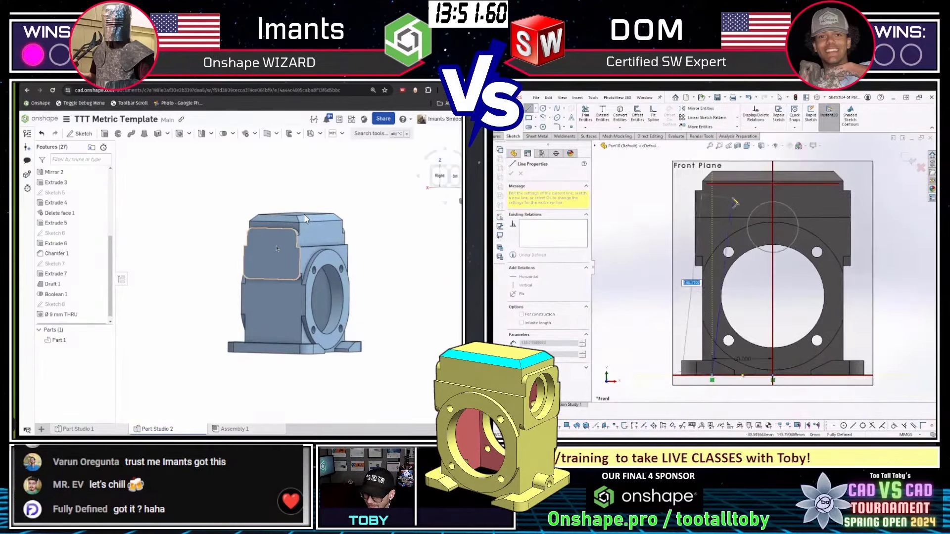
pyautogui.click(276, 248)
pyautogui.moveTo(276, 248)
pyautogui.mouseDown(button='right')
pyautogui.moveTo(340, 261)
pyautogui.moveTo(341, 240)
pyautogui.moveTo(318, 252)
pyautogui.mouseUp(button='right')
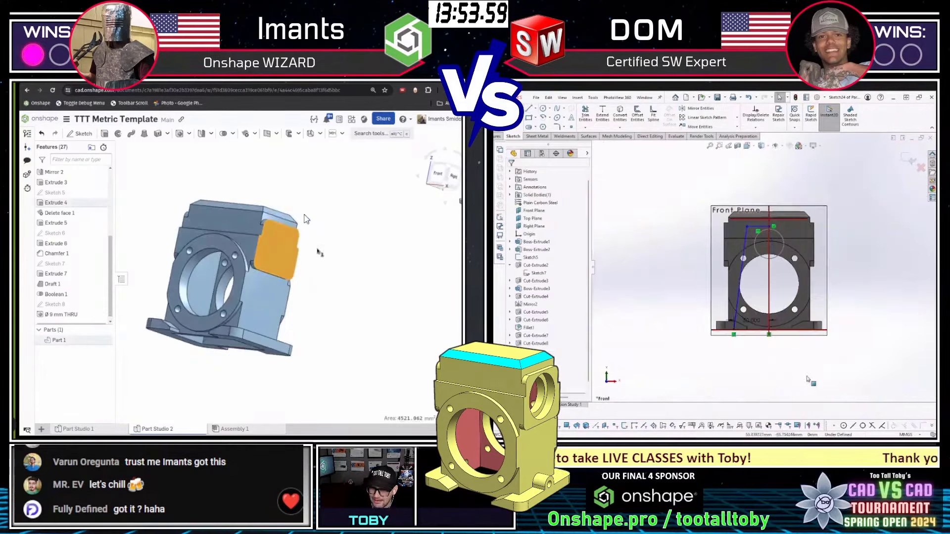
pyautogui.hotkey('alt', 'c')
pyautogui.write('h')
pyautogui.press('Return')
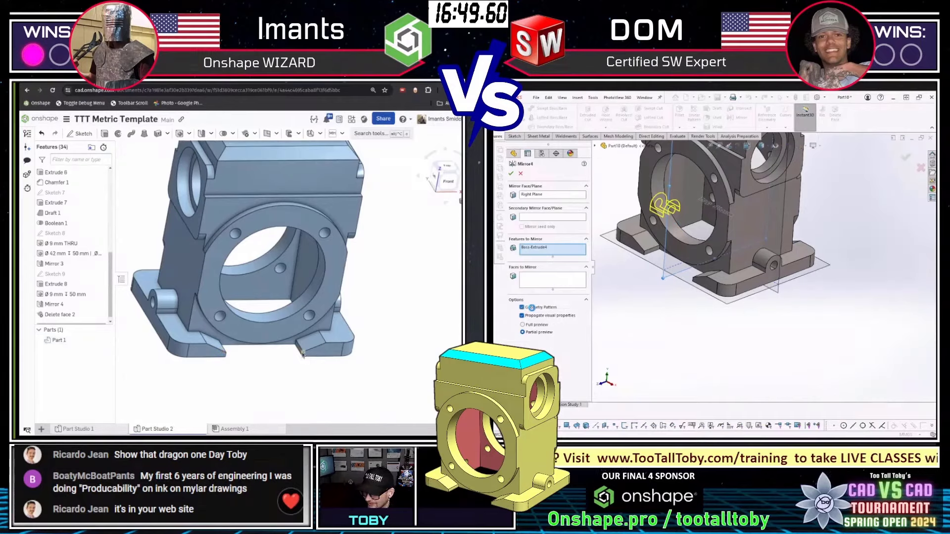
# Examine the TTT Part Mass table in Onshape and select the Steel mass value.
pyautogui.click(472, 245)
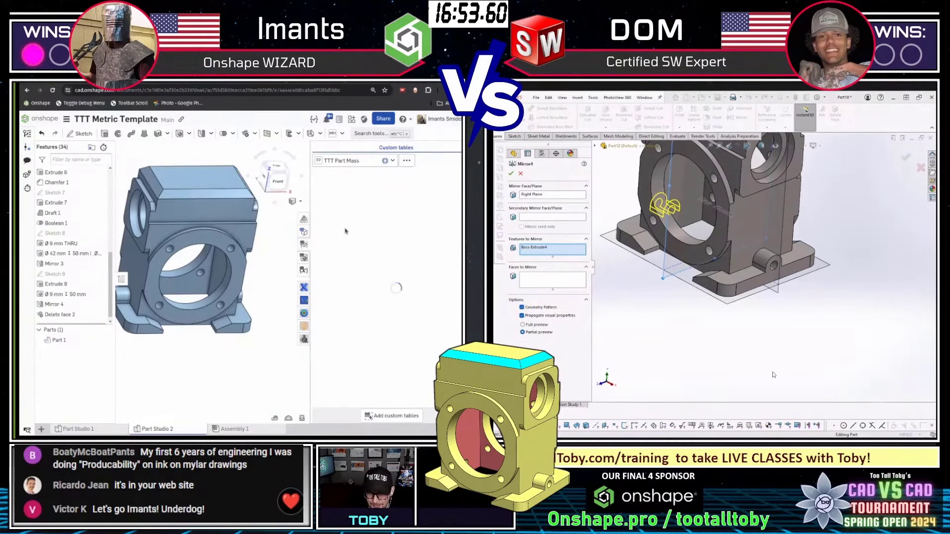
pyautogui.press('Return')
pyautogui.scroll(-1, 645, 326)
pyautogui.click(537, 375)
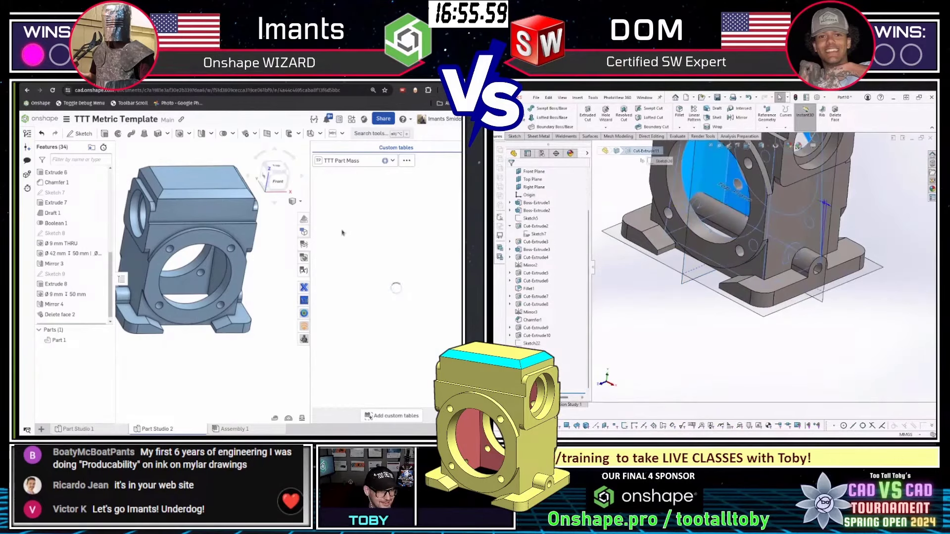
pyautogui.click(537, 389)
pyautogui.doubleClick(374, 230)
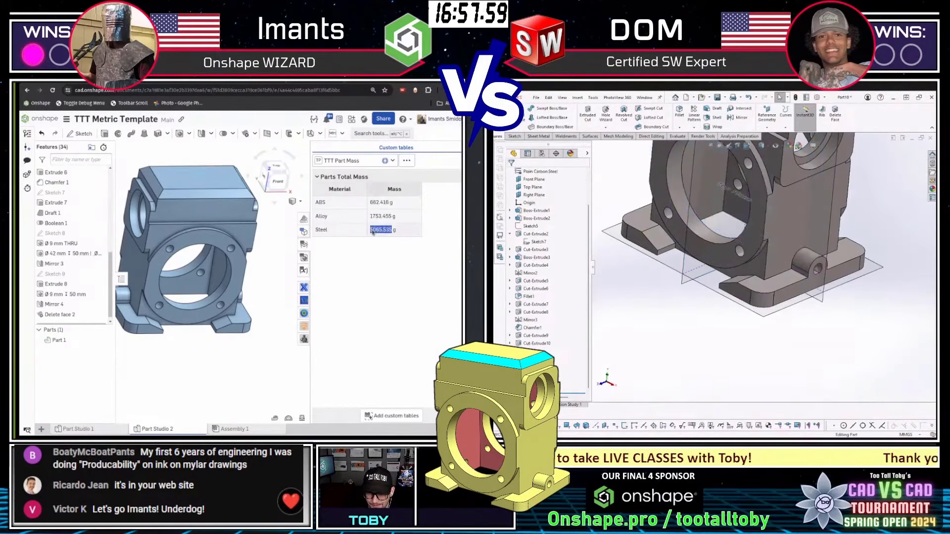
# Try to mirror the small foot boss about the Right Plane in SolidWorks with Geometry Pattern enabled, and close the Onshape mass table.
pyautogui.scroll(-2, 849, 248)
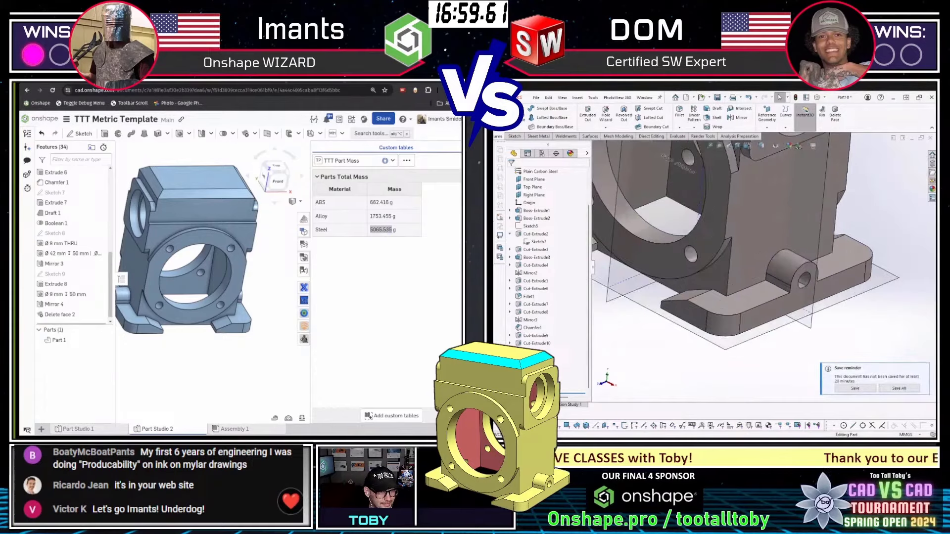
pyautogui.keyDown('ctrl'); pyautogui.click(615, 299); pyautogui.keyUp('ctrl')
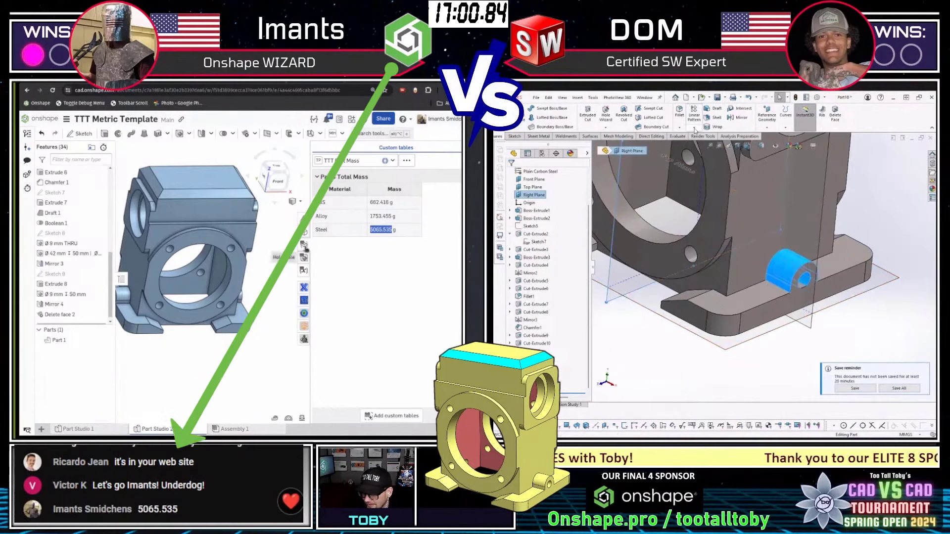
pyautogui.click(304, 244)
pyautogui.click(741, 117)
pyautogui.click(532, 298)
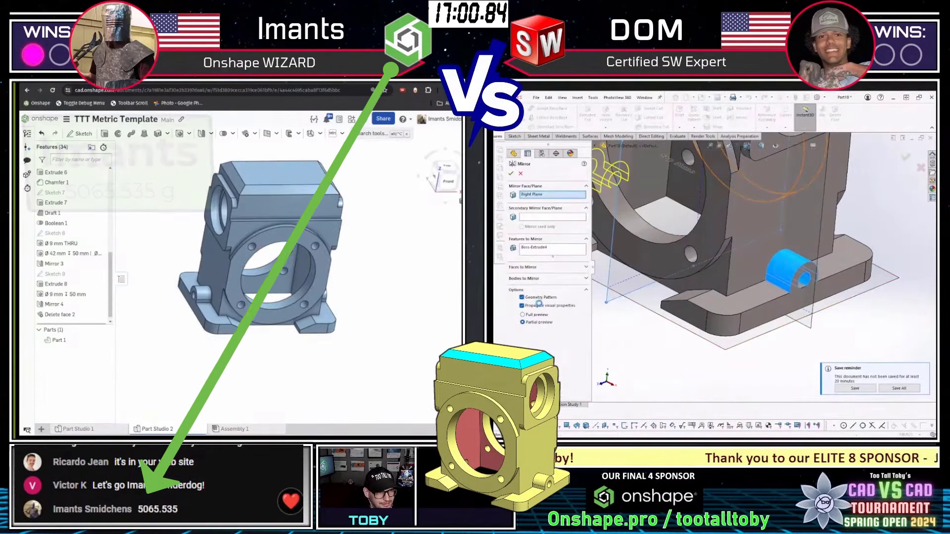
pyautogui.scroll(2, 692, 253)
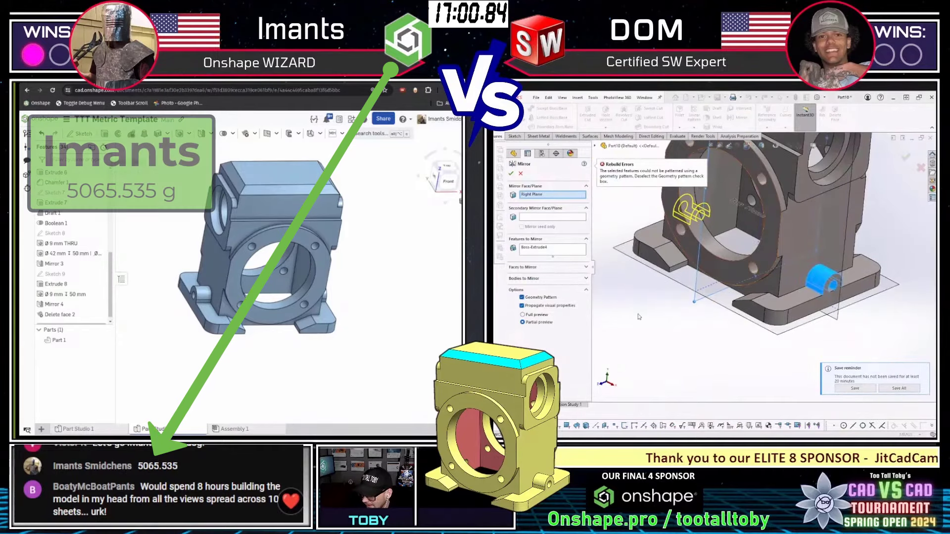
pyautogui.moveTo(247, 178); pyautogui.dragTo(247, 223, button='middle')
pyautogui.press('Escape')
# Set up a SolidWorks boss extrusion of Sketch27 starting from the housing's side face and ending Up To Surface at the foot's outer face.
pyautogui.moveTo(247, 223); pyautogui.dragTo(208, 183, button='right')
pyautogui.scroll(3, 289, 242)
pyautogui.click(346, 324)
pyautogui.click(288, 257)
pyautogui.scroll(-3, 287, 257)
pyautogui.click(583, 196)
pyautogui.click(537, 205)
pyautogui.rightClick(195, 168)
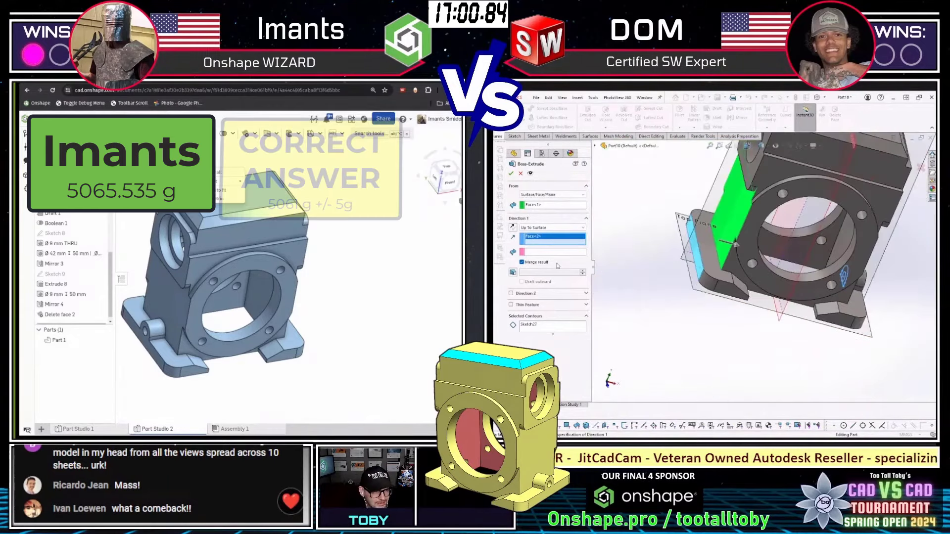
# Try the Sketch27 boss extrusion in the reversed direction in SolidWorks, and cancel it.
pyautogui.click(514, 228)
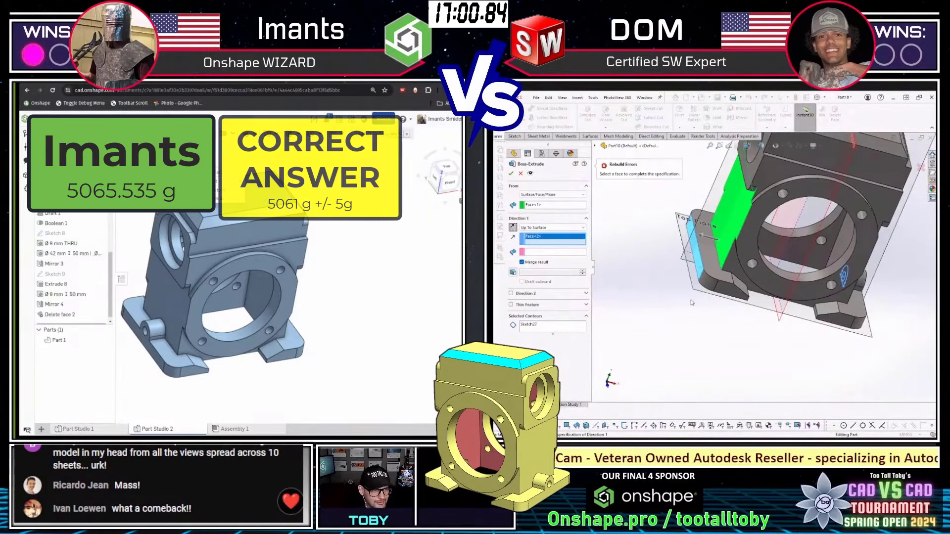
pyautogui.scroll(-3, 693, 306)
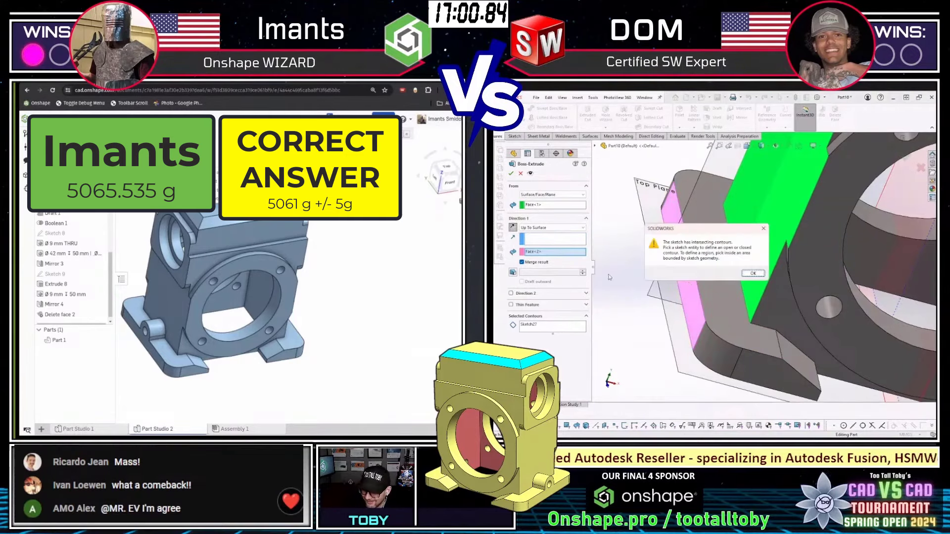
pyautogui.press('Escape')
pyautogui.press('Escape')
pyautogui.scroll(3, 762, 265)
pyautogui.moveTo(713, 277); pyautogui.dragTo(740, 311, button='middle')
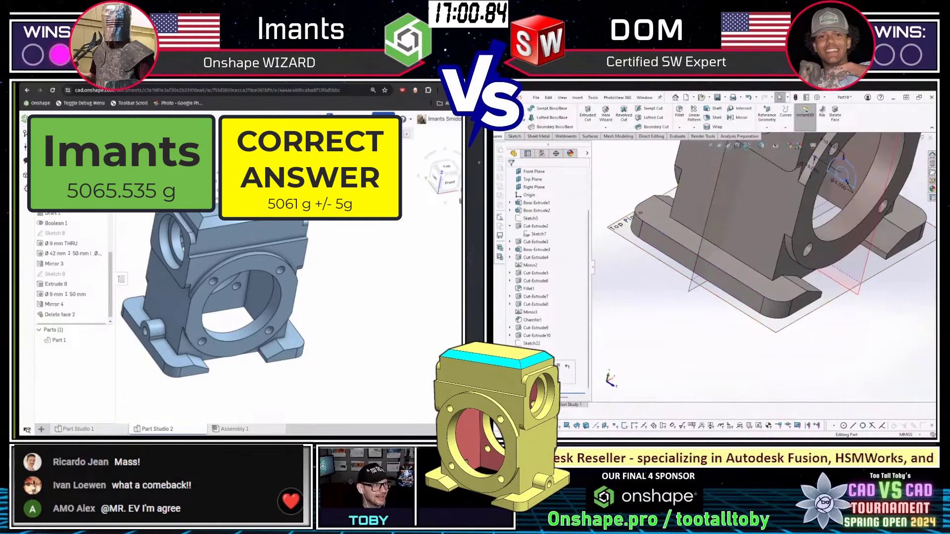